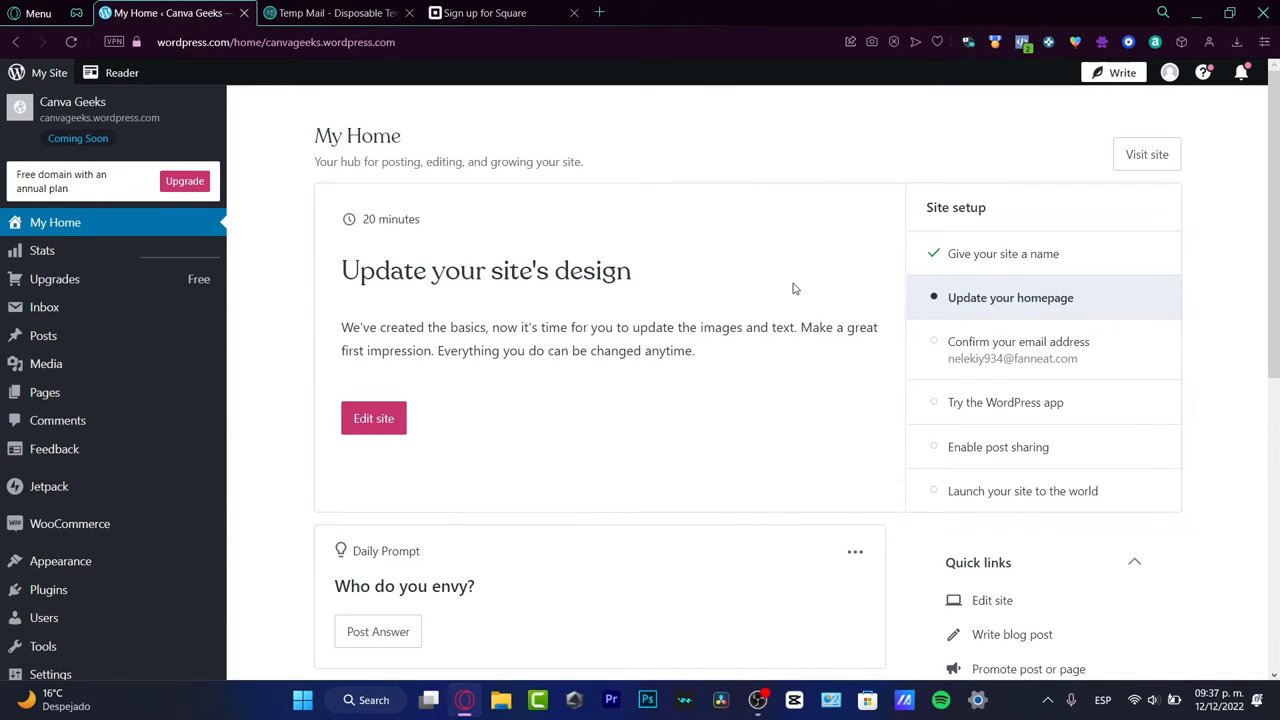
Open the site for editing from the design setup card and skip the welcome tour.
left_click(390, 421)
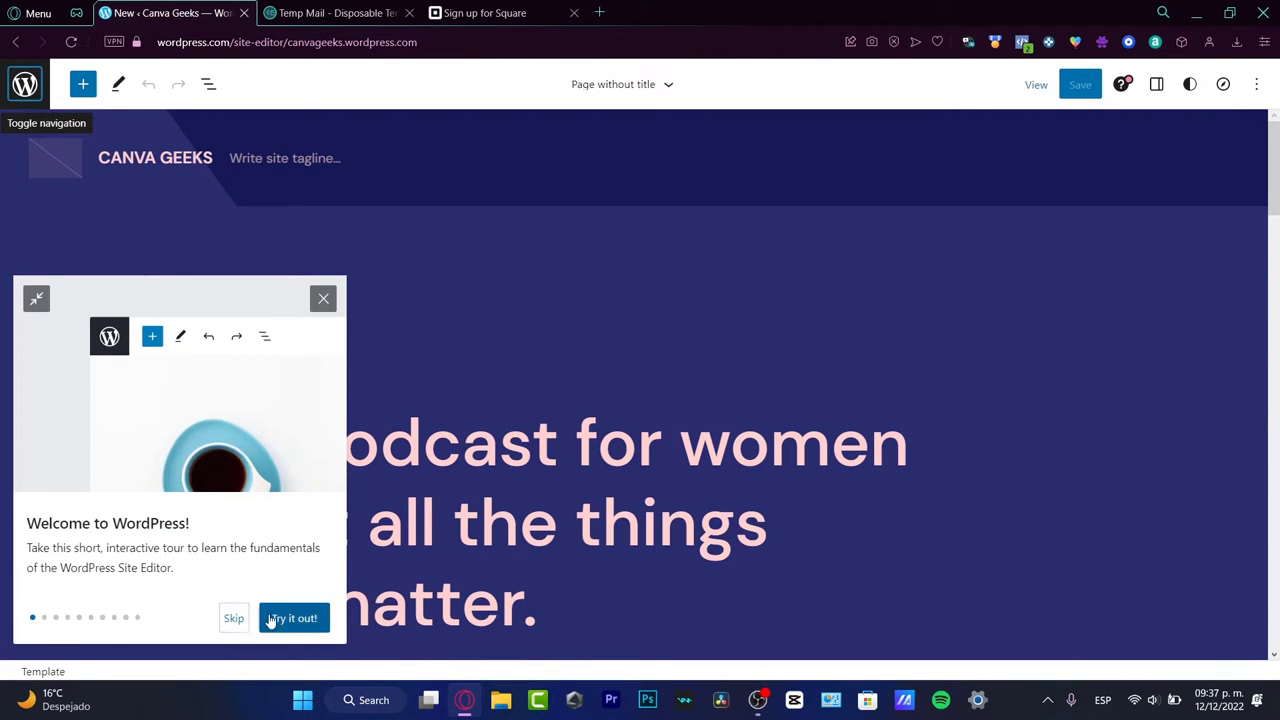
left_click(233, 618)
Look through the podcast homepage template from the header to the footer.
scroll(655, 375, "down", 15)
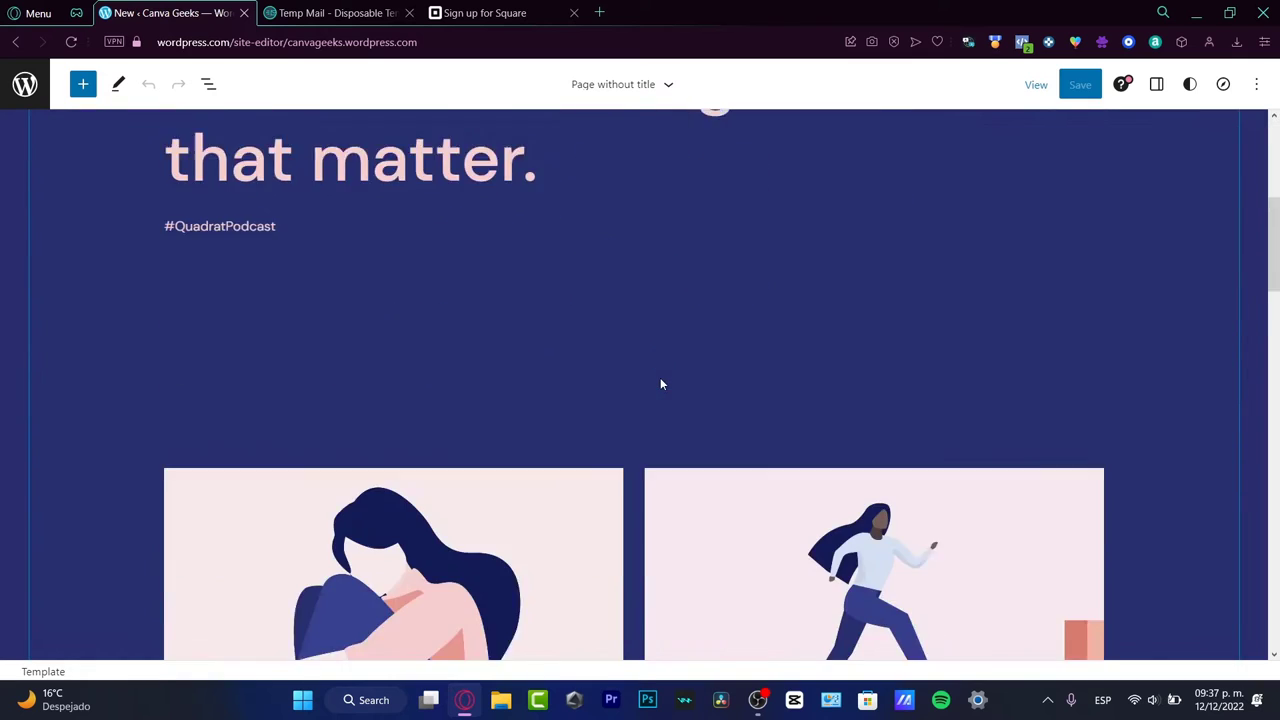
scroll(670, 393, "down", 8)
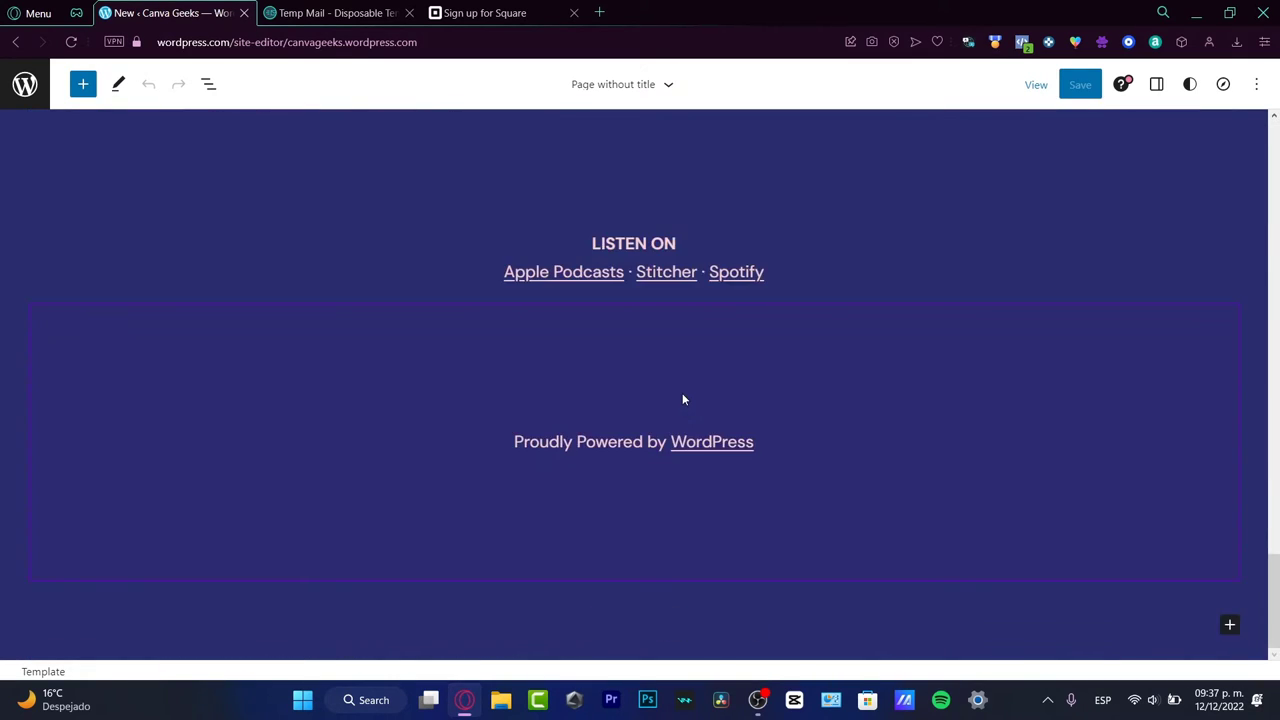
scroll(682, 393, "up", 10)
scroll(659, 350, "up", 15)
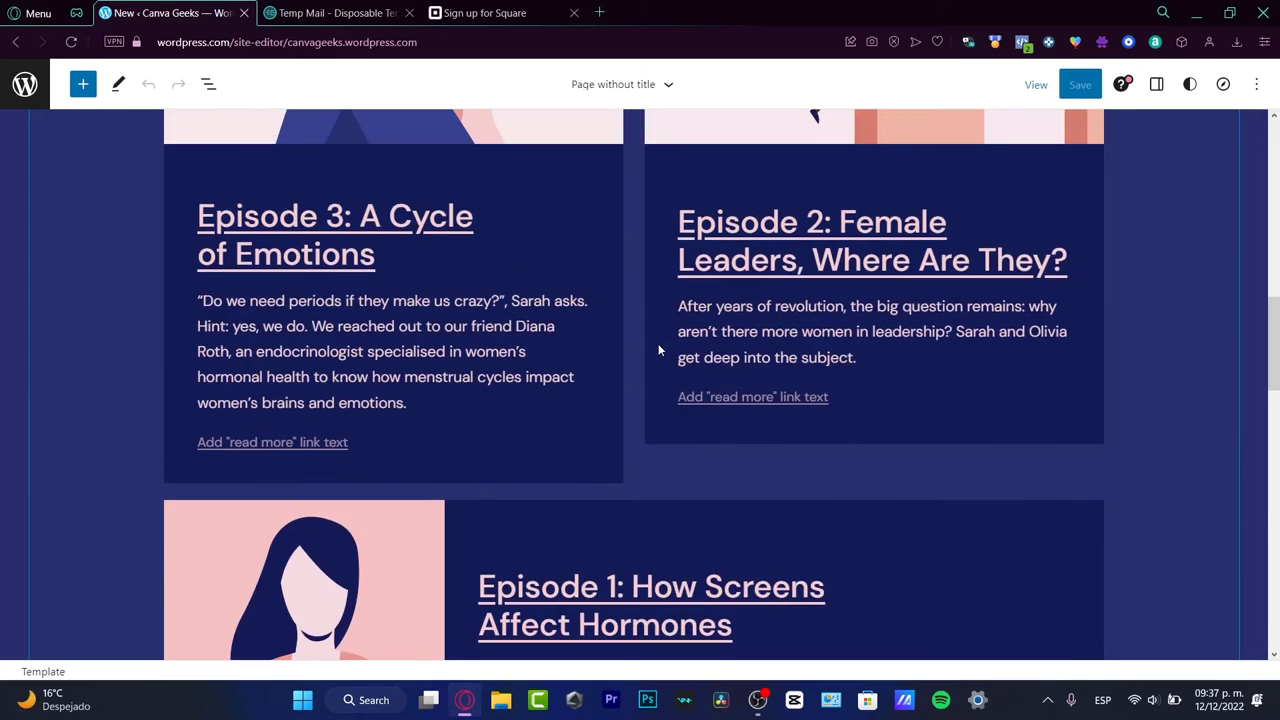
scroll(658, 350, "down", 10)
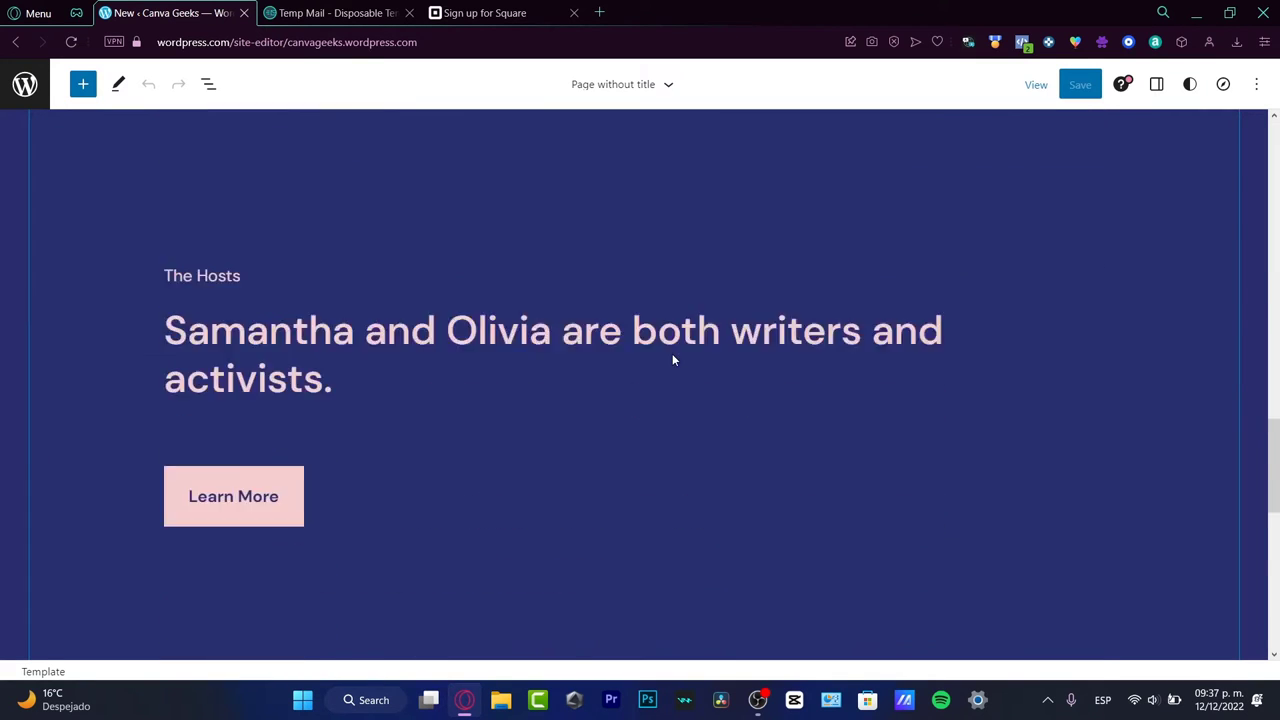
scroll(672, 357, "up", 10)
scroll(672, 360, "up", 1)
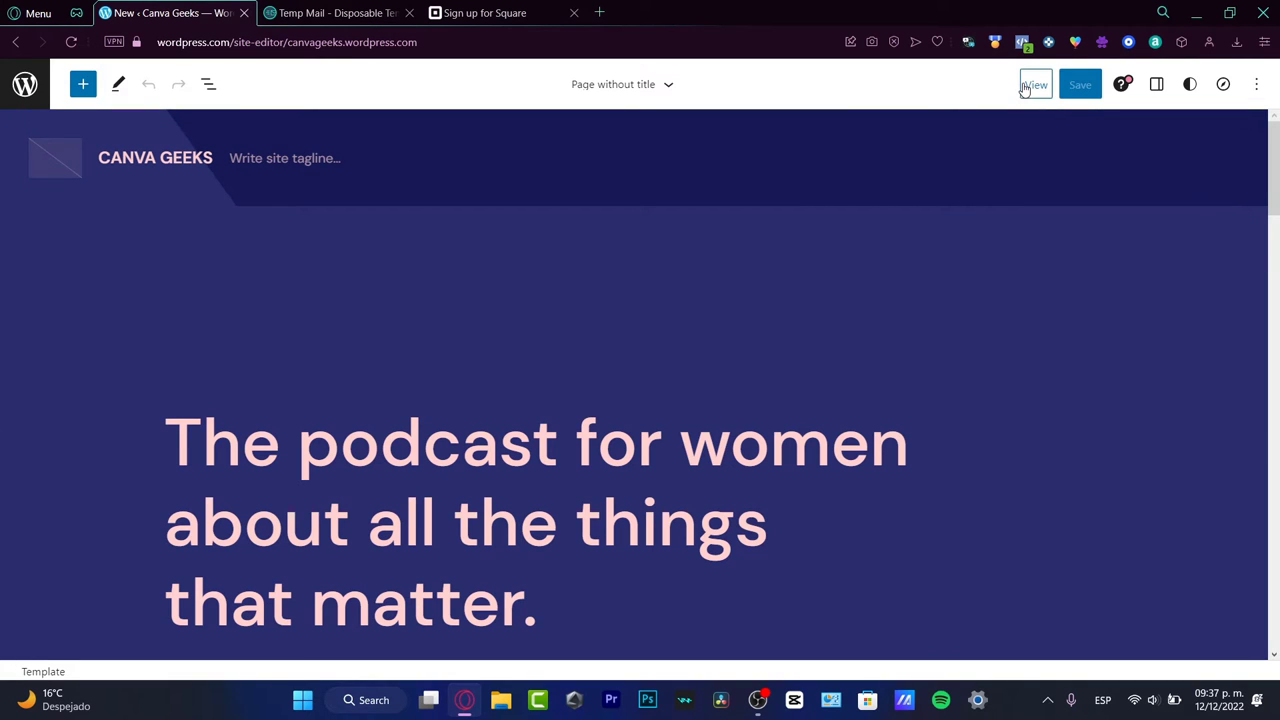
Browse the available pattern categories and block types in the block inserter.
left_click(83, 86)
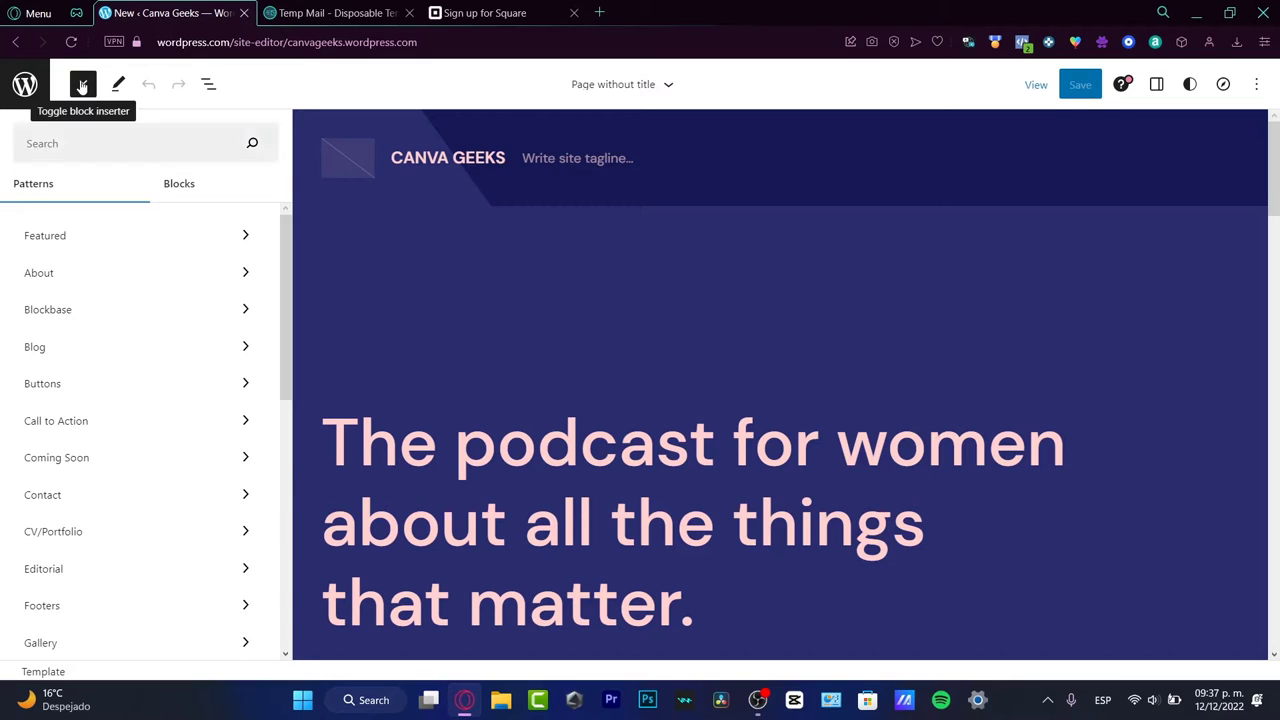
left_click(83, 85)
left_click(83, 85)
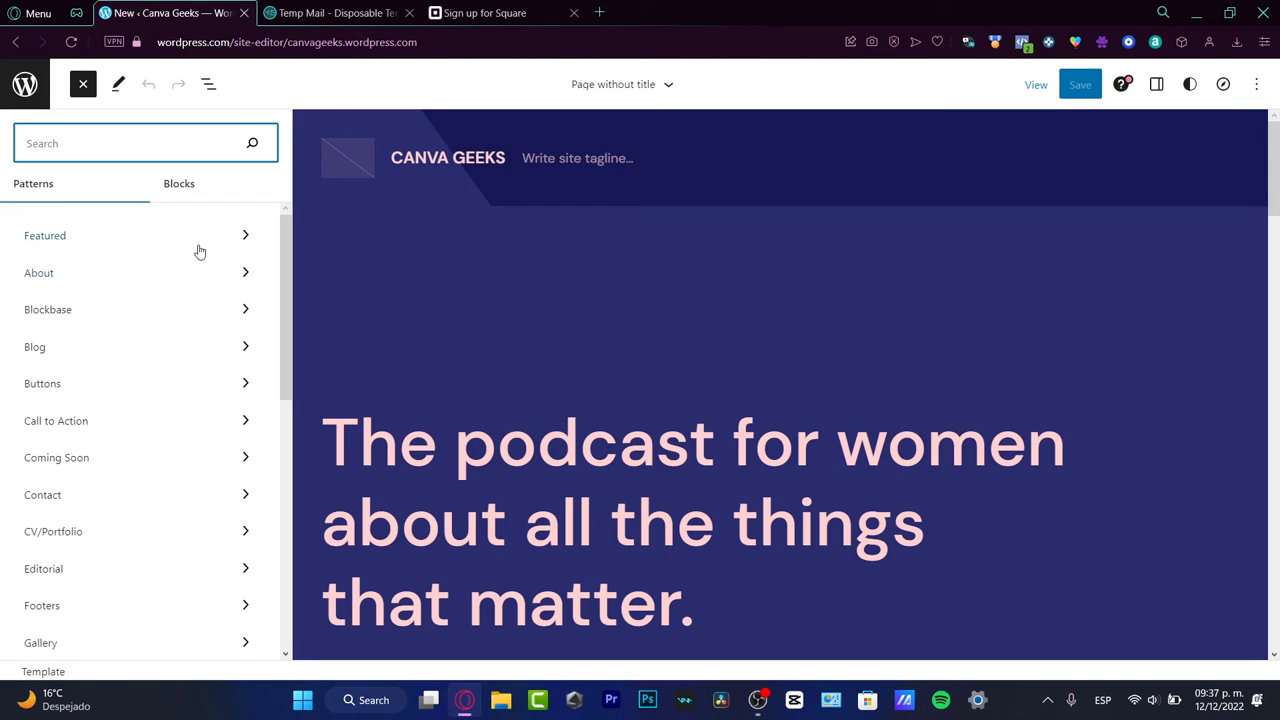
scroll(200, 256, "down", 3)
scroll(200, 265, "down", 3)
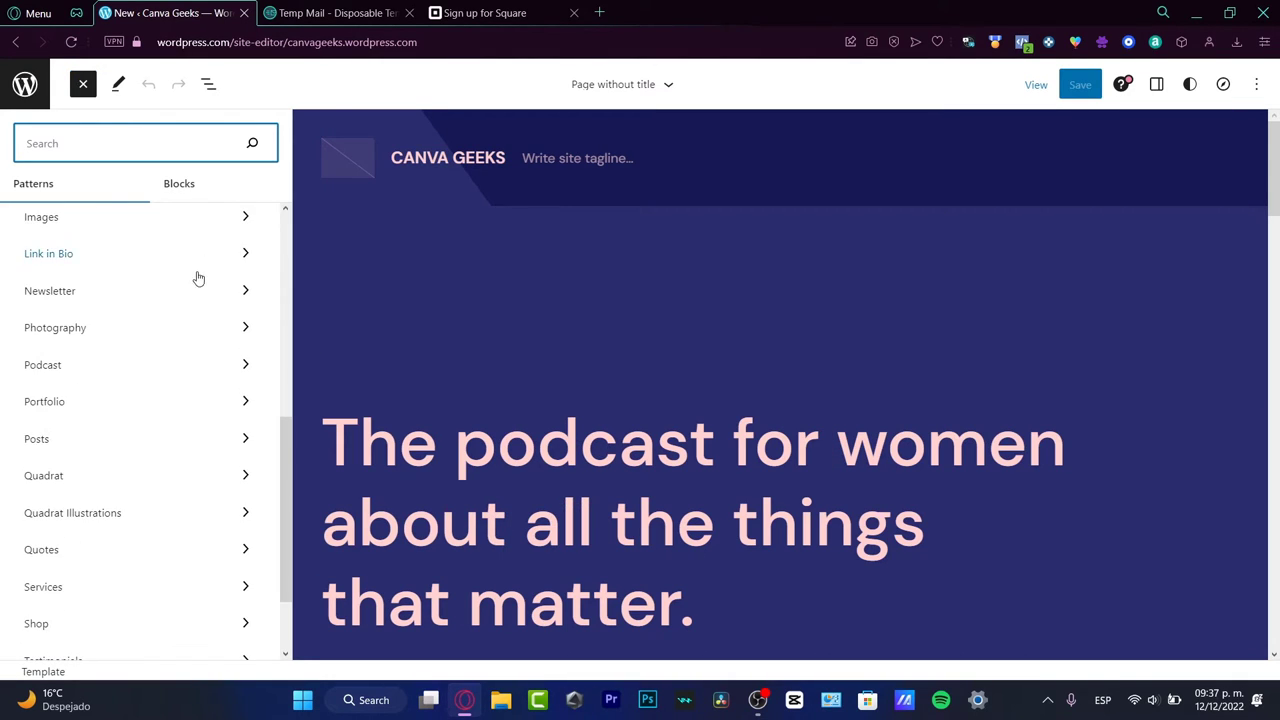
scroll(194, 290, "up", 6)
left_click(189, 196)
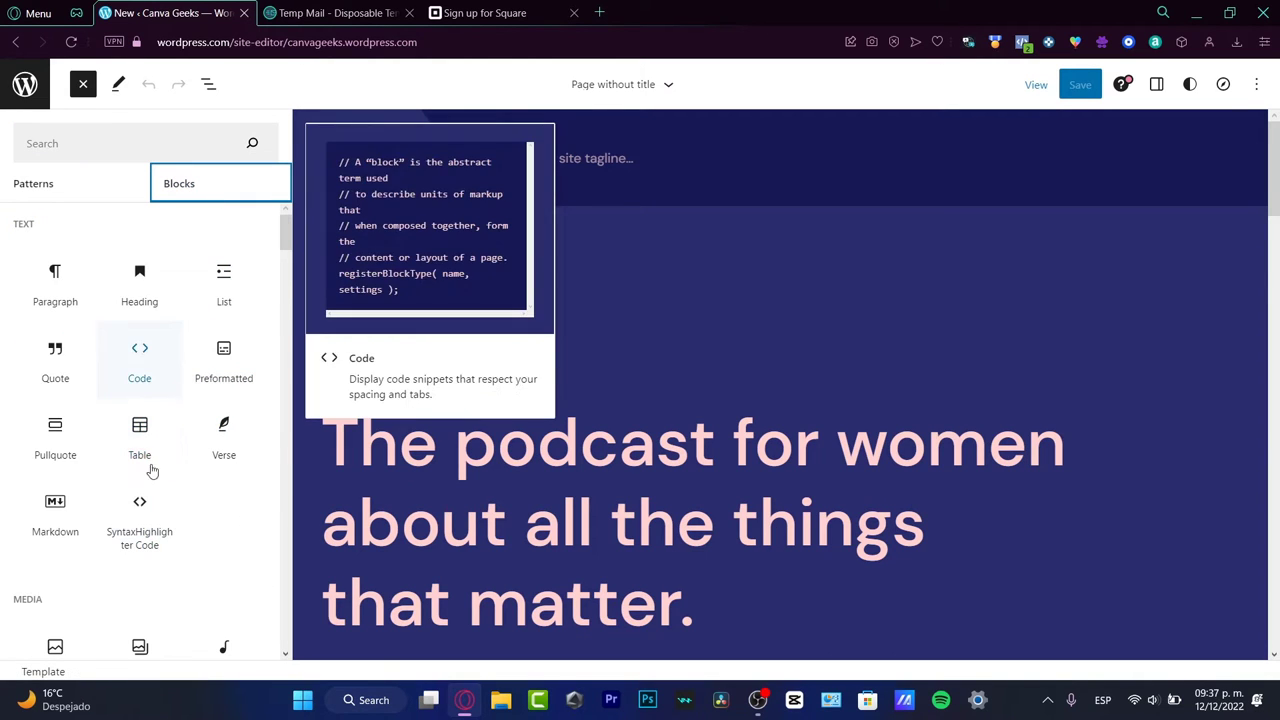
left_click(106, 190)
Search the block inserter for "slider" and add a Slideshow block to the page.
left_click(108, 151)
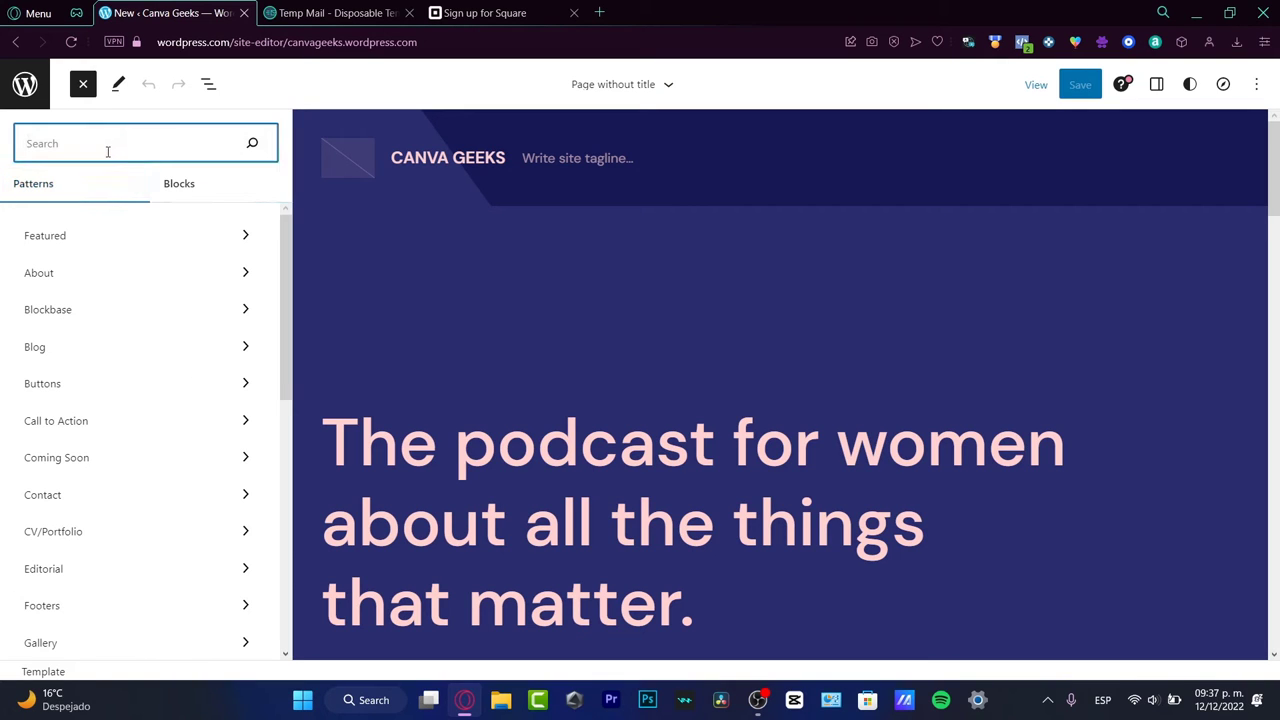
type("slider")
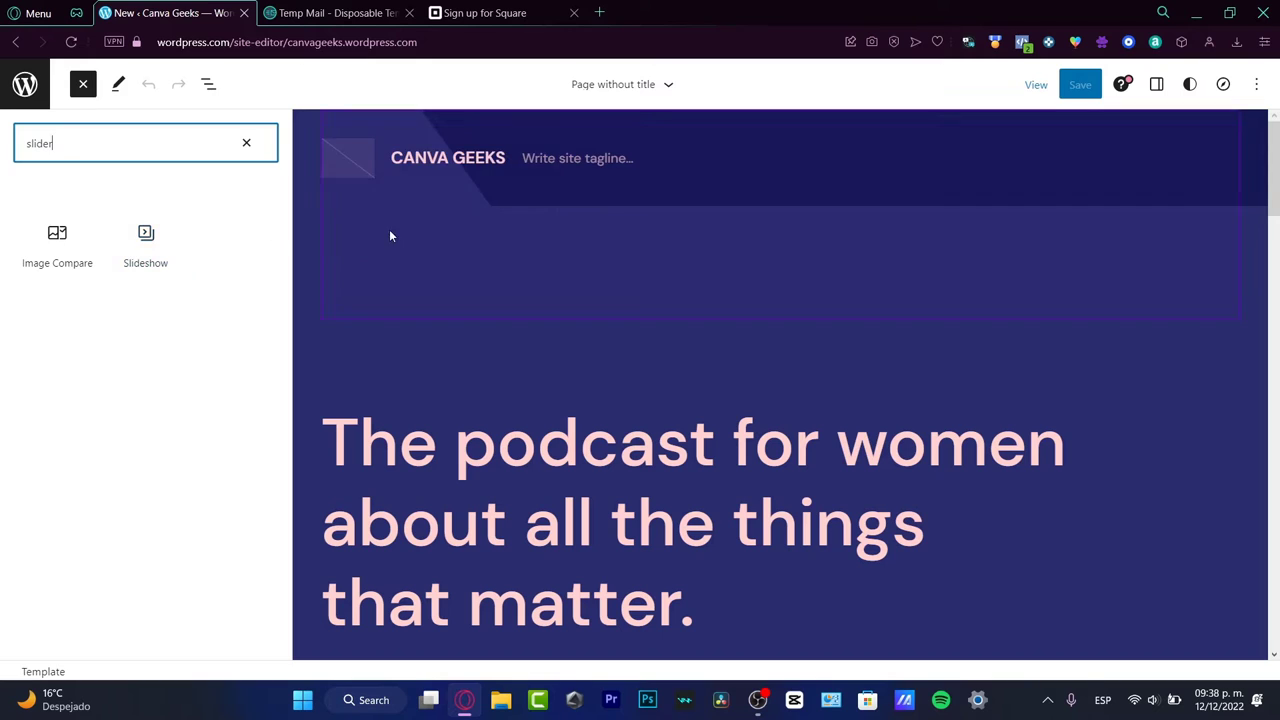
left_click(151, 241)
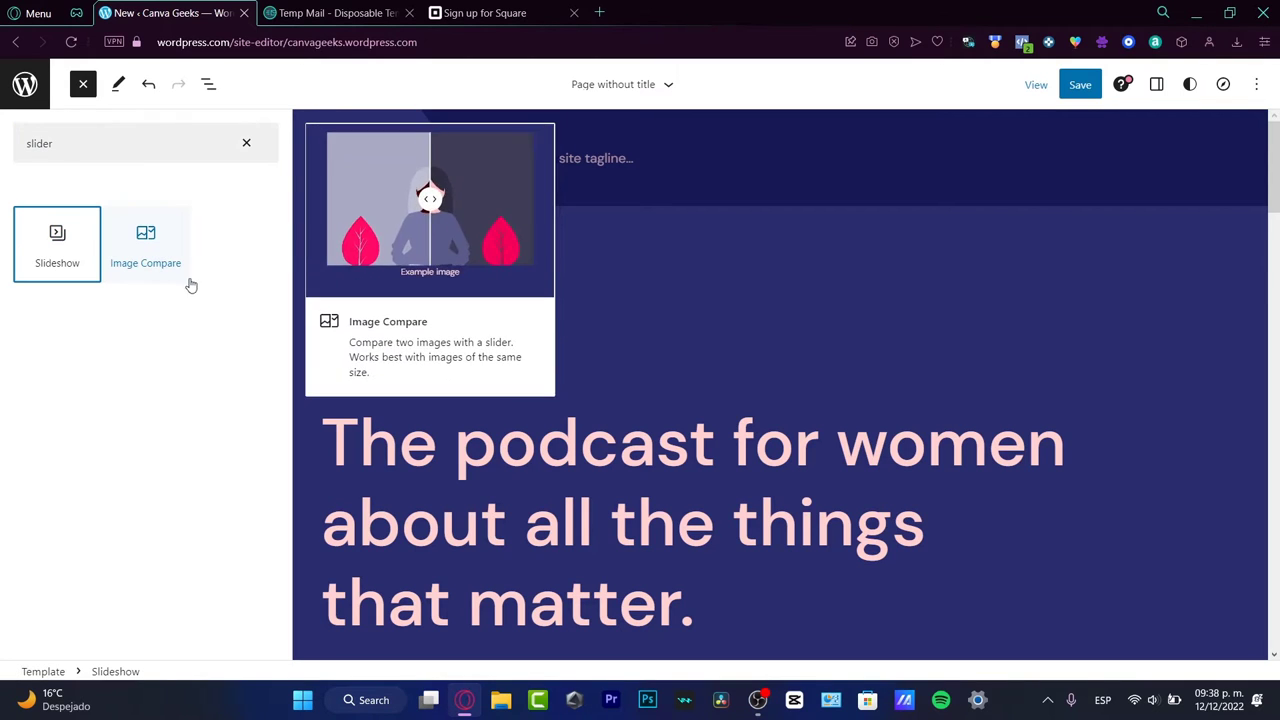
Add an Image Compare block below the site header, with one Slideshow block beneath it and another directly above it.
left_click_drag(157, 262, 529, 326)
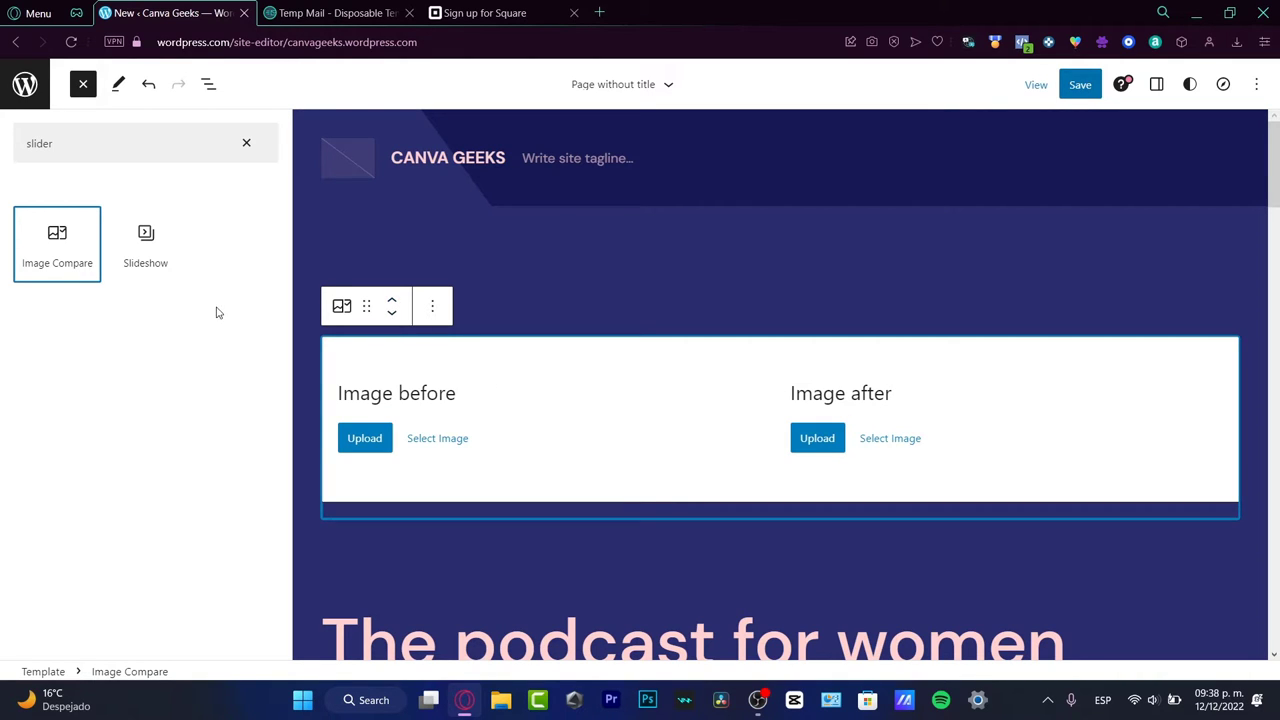
left_click(146, 245)
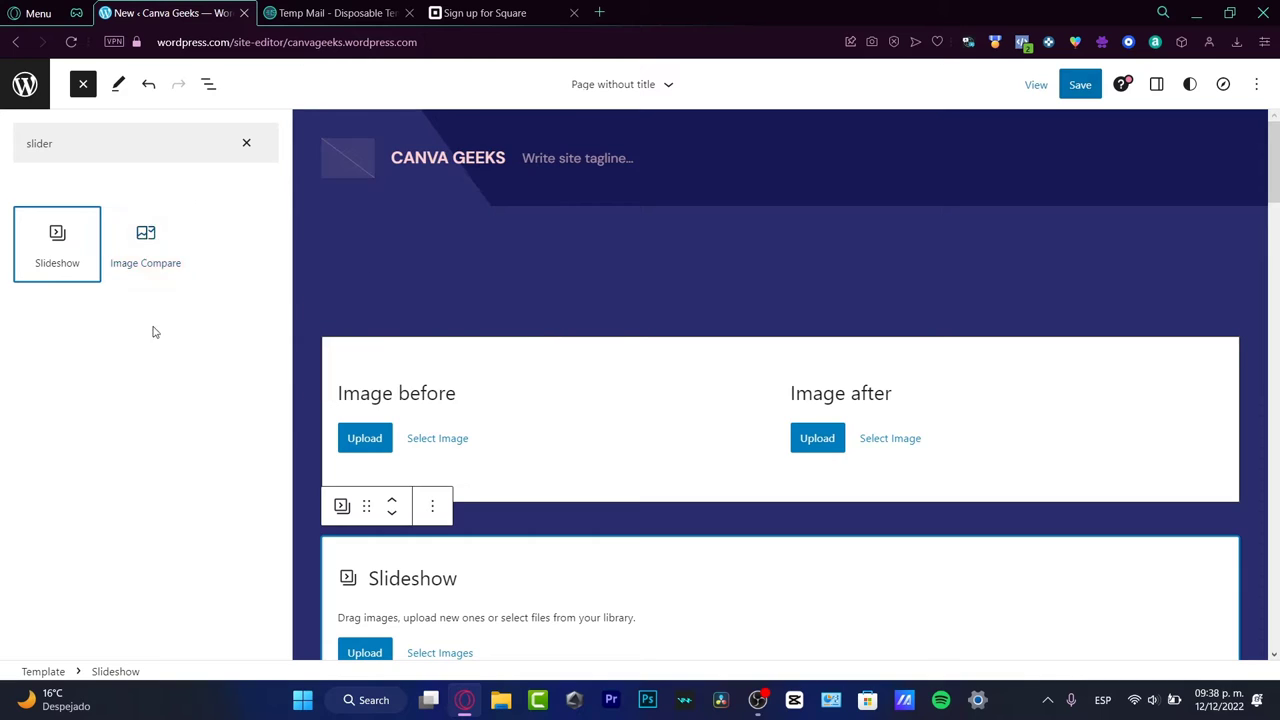
left_click_drag(145, 248, 404, 290)
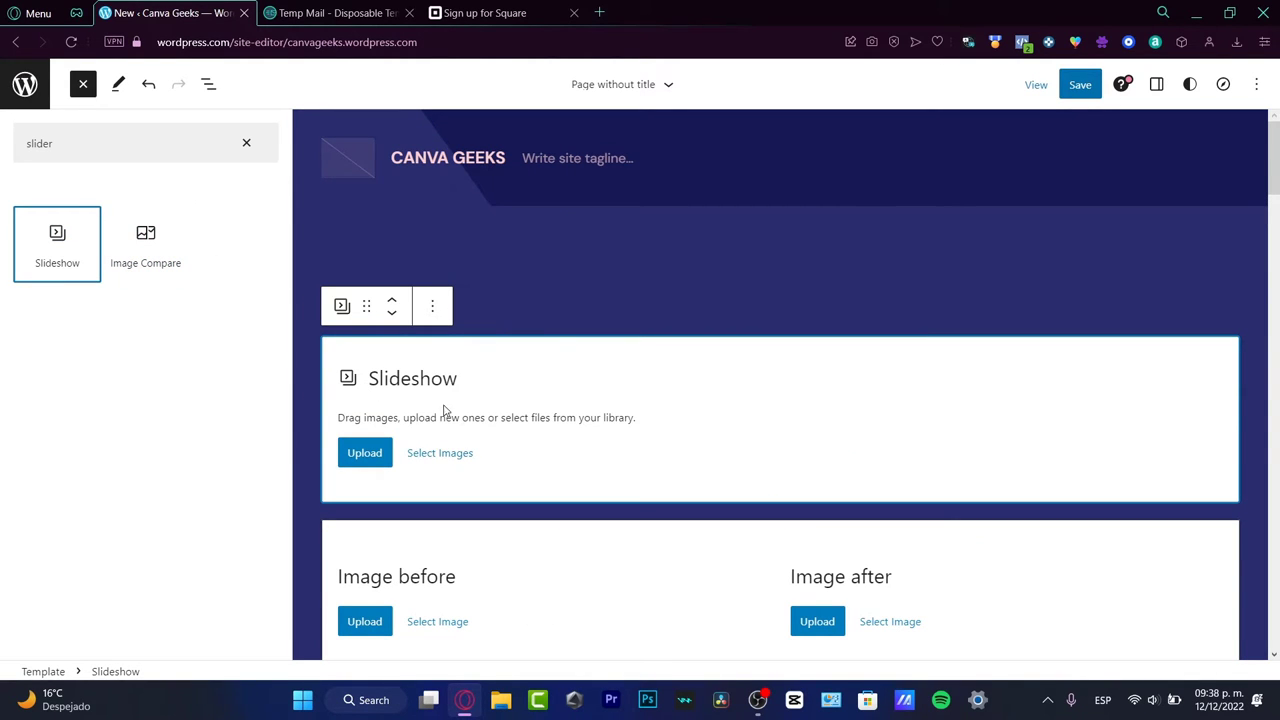
Fill the topmost Slideshow block with all three illustrations from the Media Library.
left_click(422, 452)
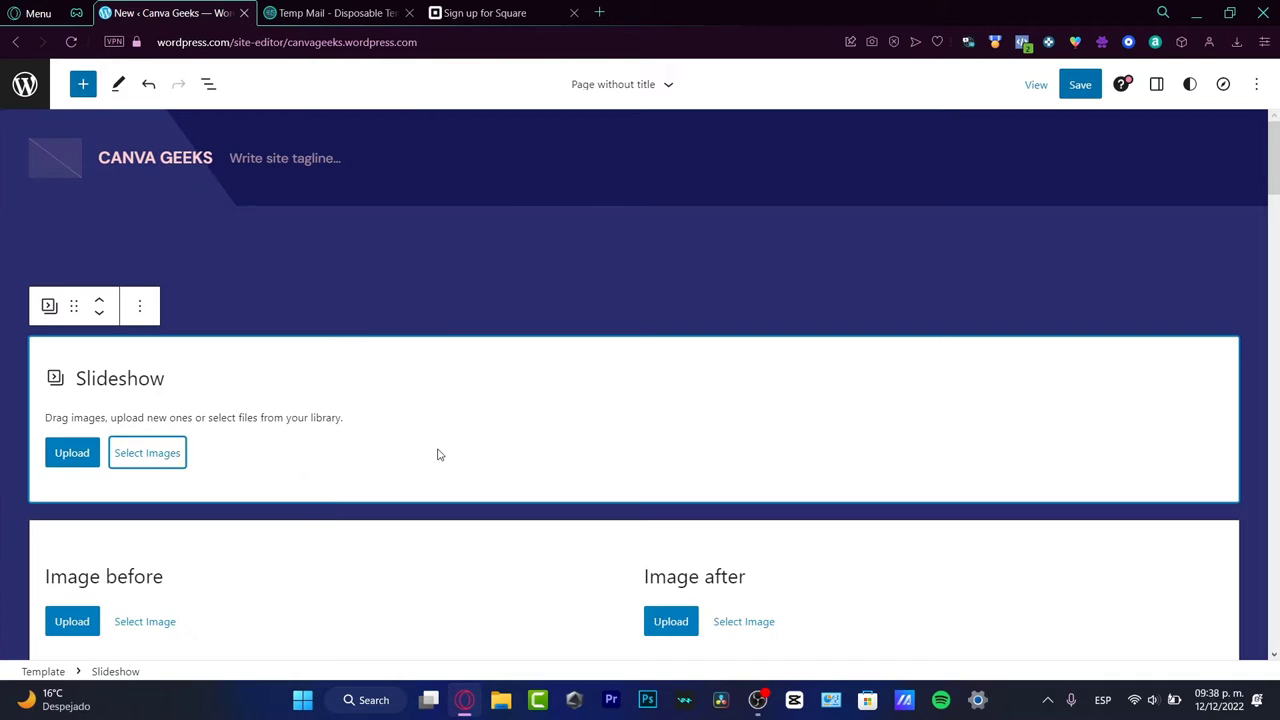
left_click(162, 462)
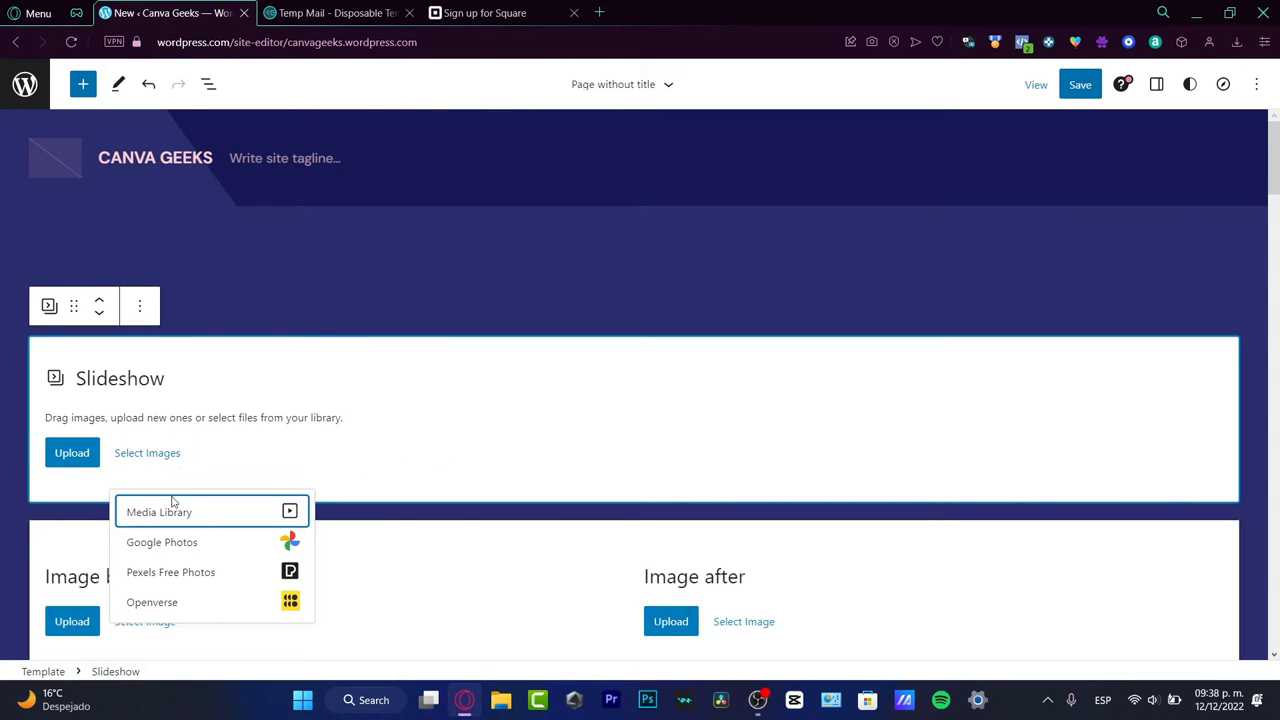
left_click(243, 517)
left_click(305, 318)
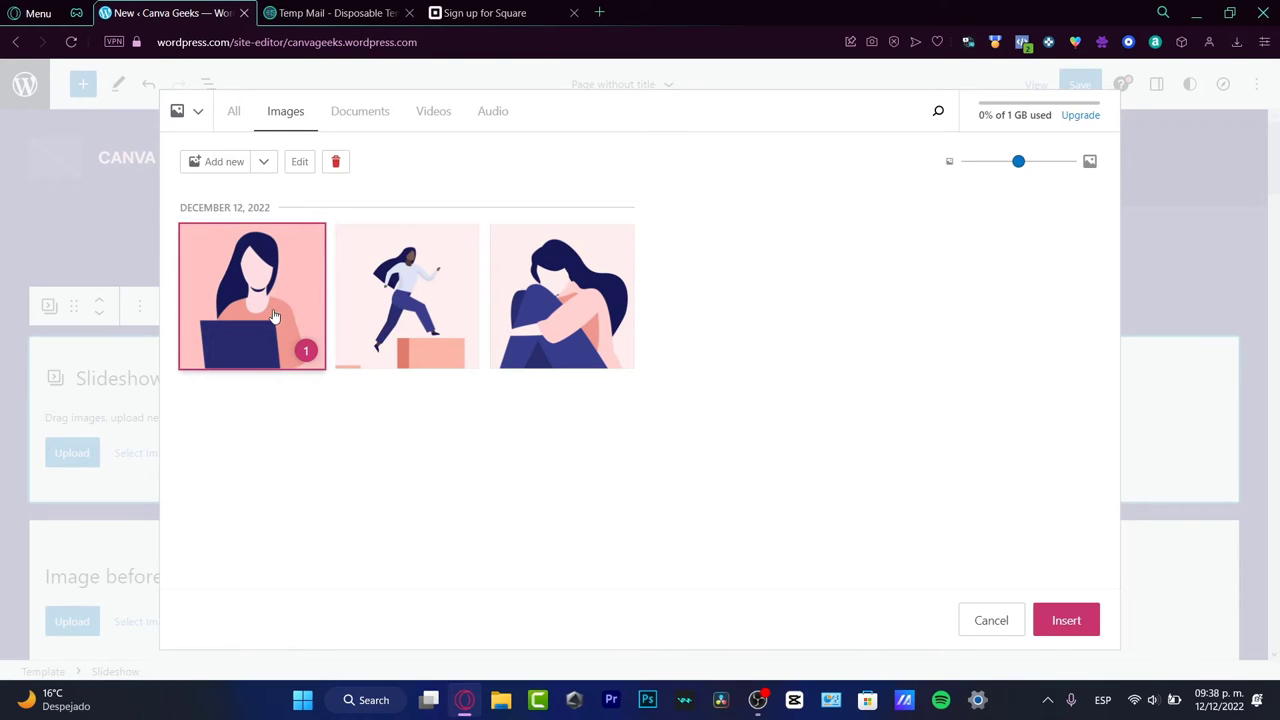
left_click(472, 314)
left_click(560, 330)
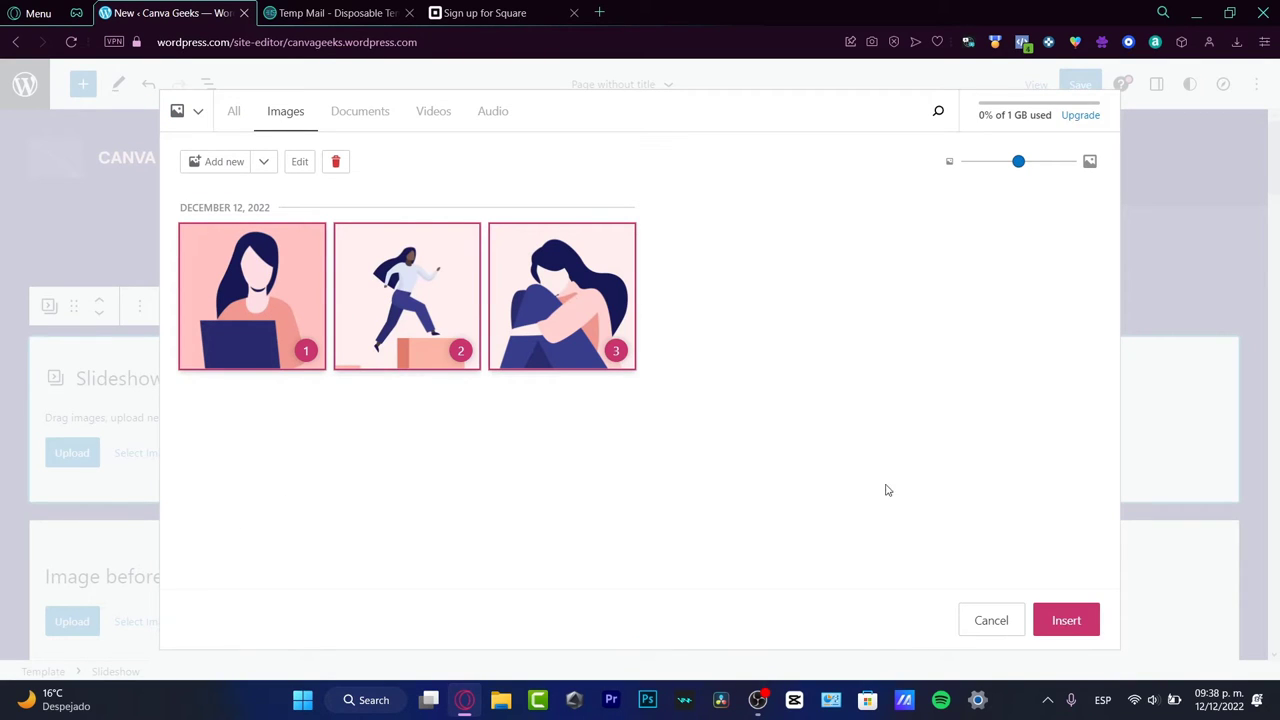
left_click(1064, 619)
Preview the slideshow by advancing through its slides and check the blocks placed beneath it.
scroll(853, 421, "down", 4)
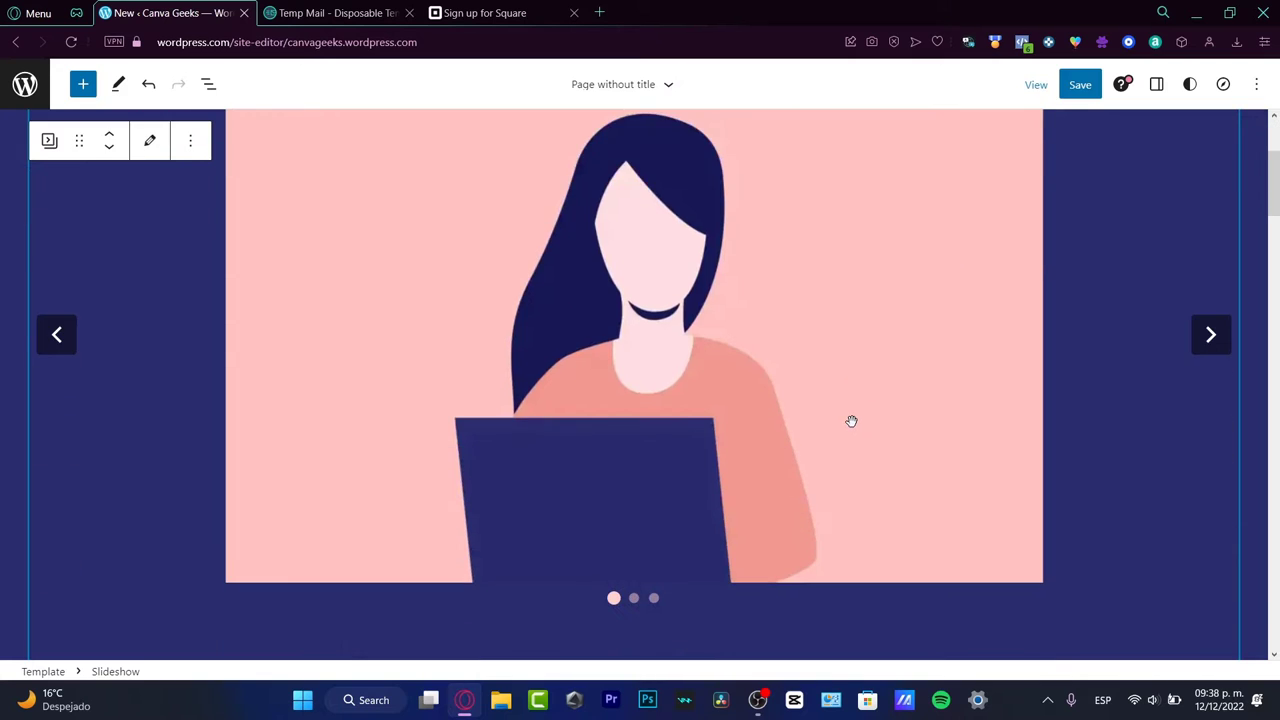
scroll(853, 421, "up", 2)
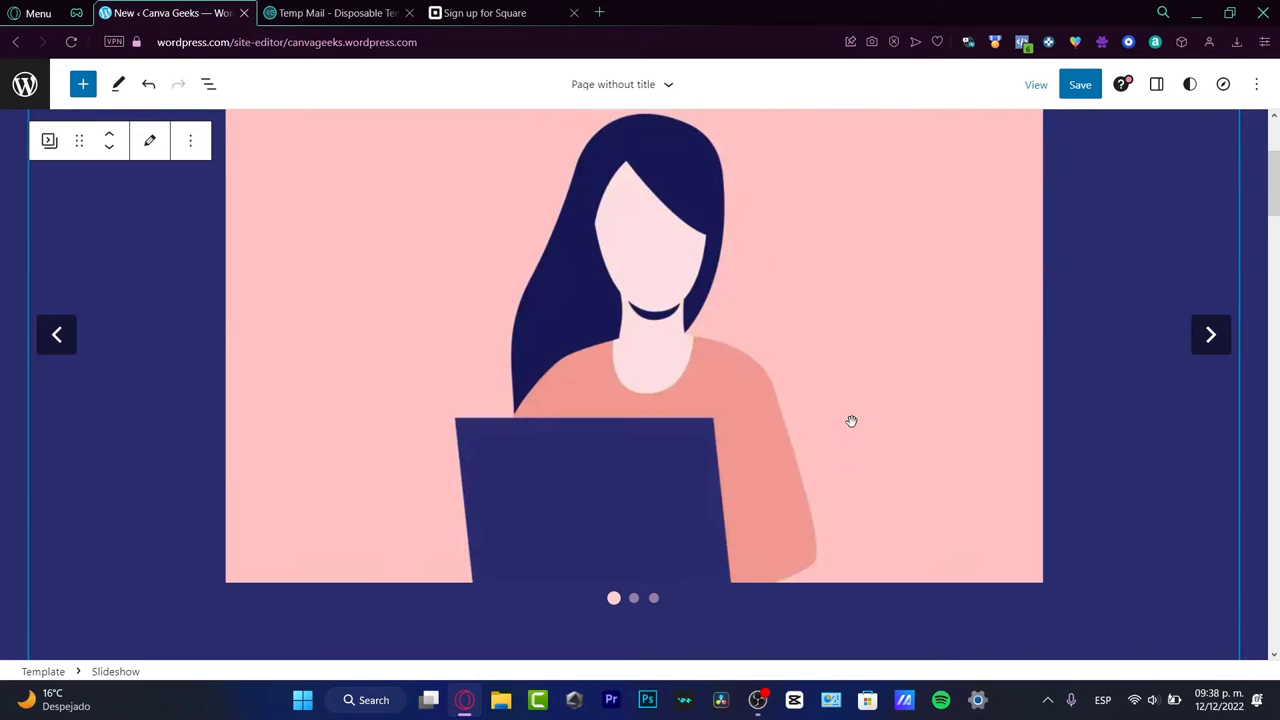
left_click(1212, 338)
scroll(900, 410, "up", 2)
scroll(905, 412, "down", 2)
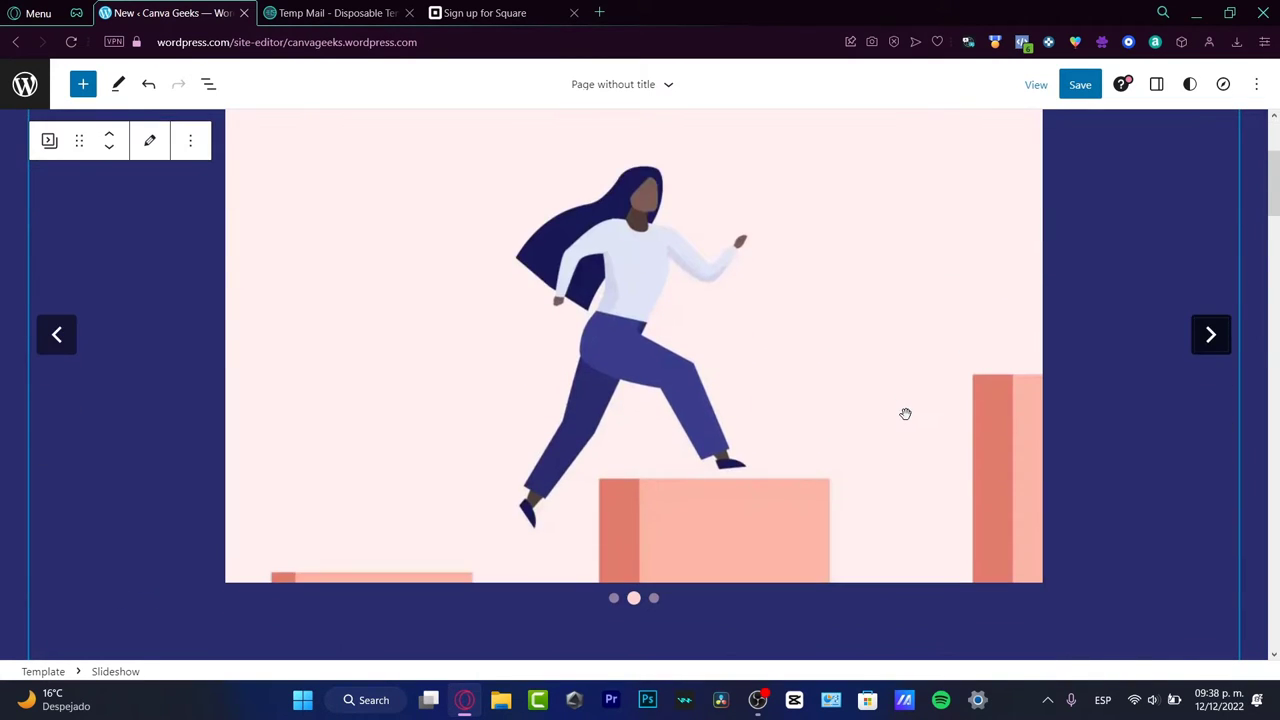
left_click(1211, 337)
scroll(845, 362, "down", 4)
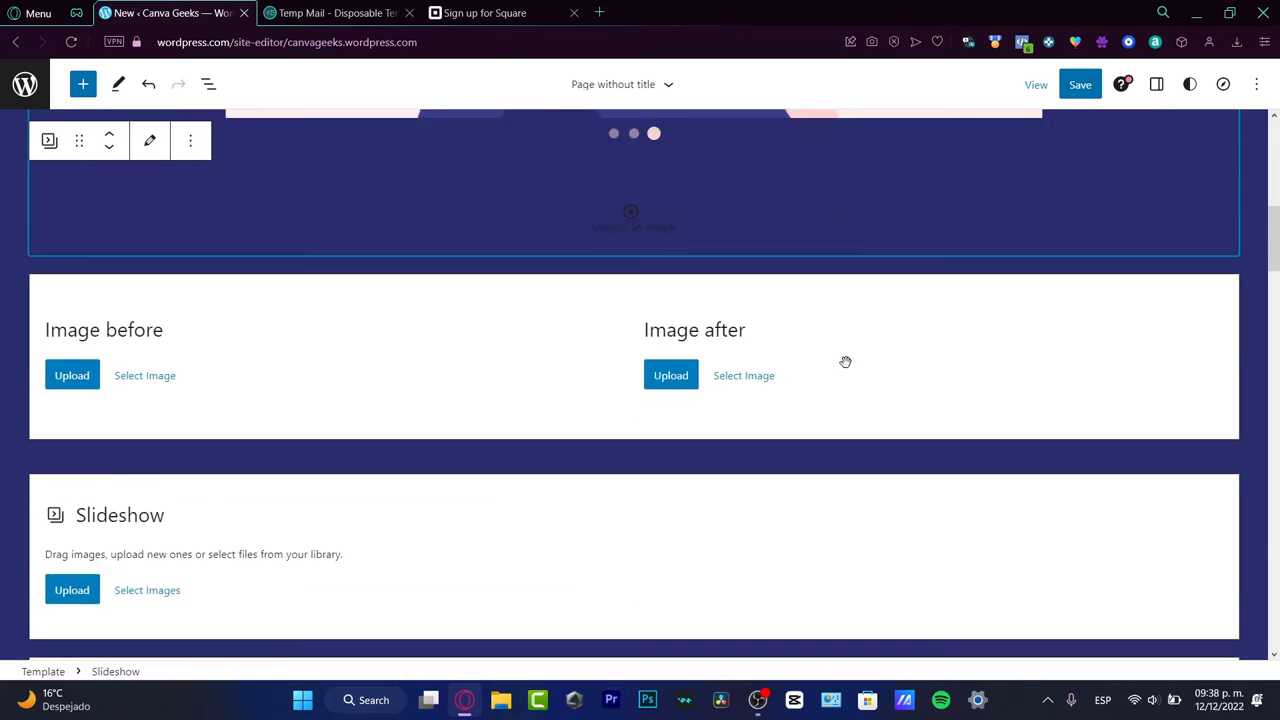
scroll(845, 362, "up", 6)
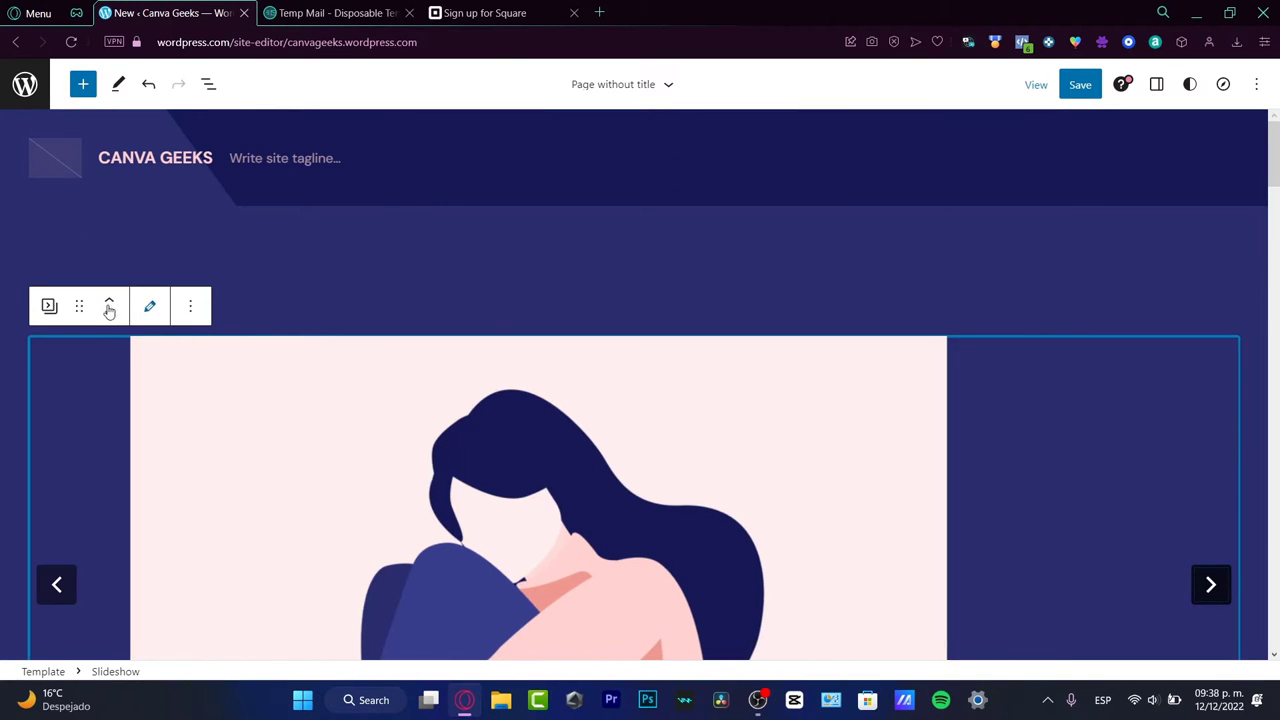
Review the slideshow's image selection and the media library's options for adding new images, leaving the selection unchanged.
left_click(150, 310)
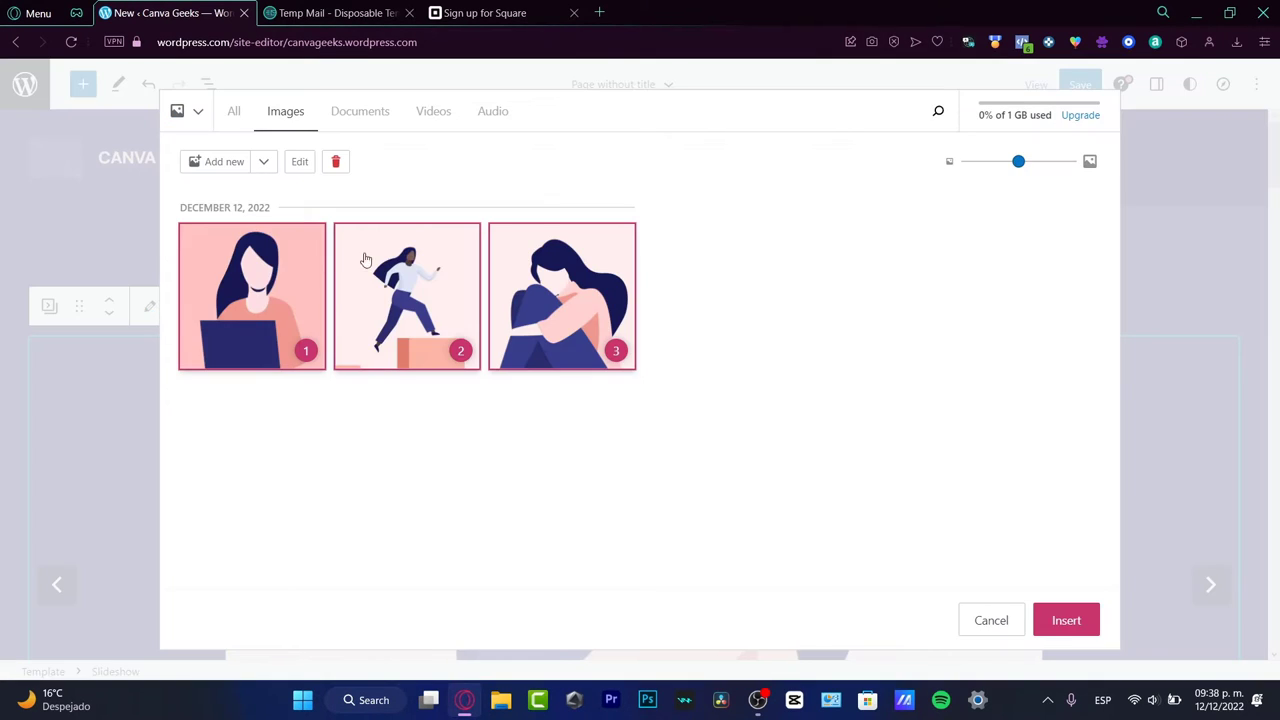
left_click(158, 314)
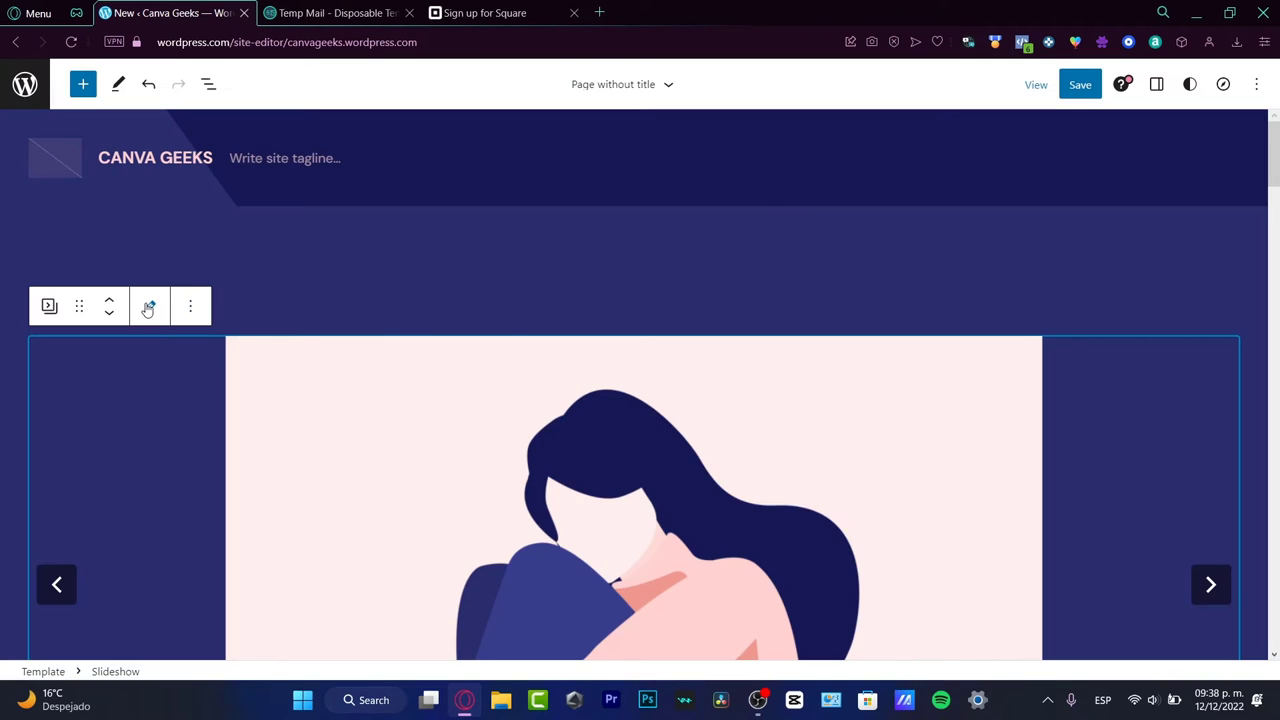
left_click(148, 308)
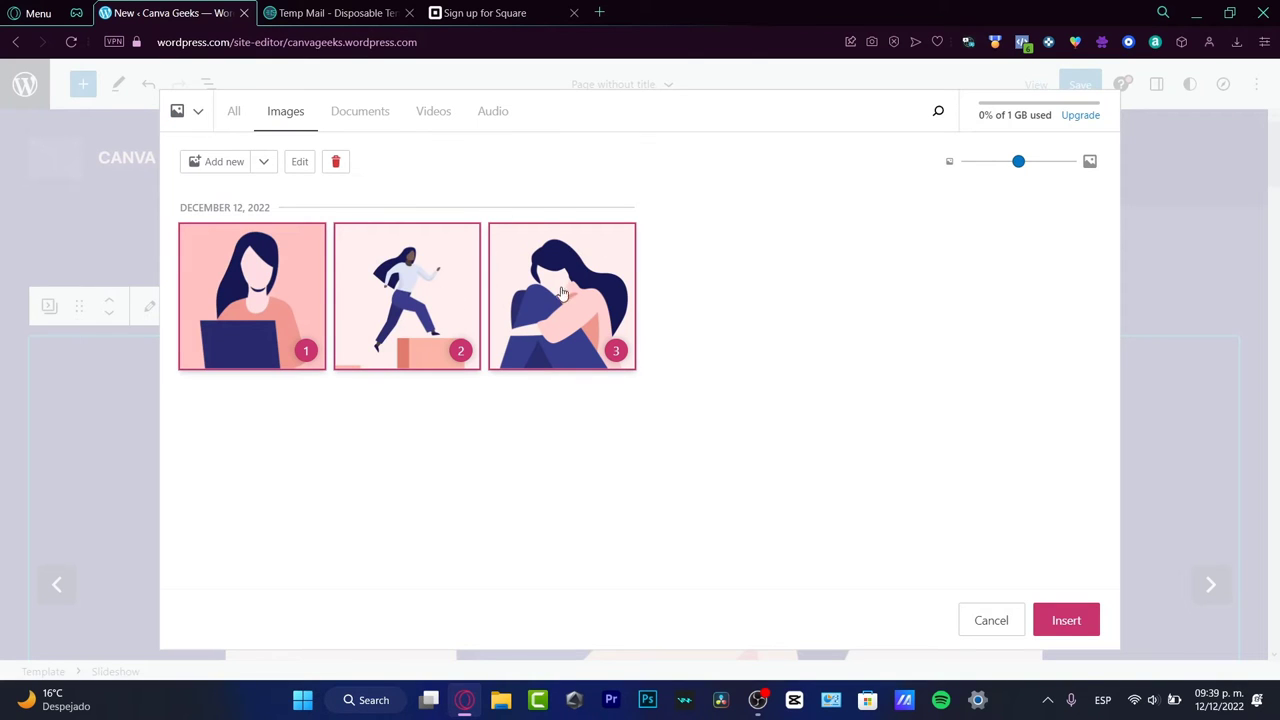
left_click(266, 166)
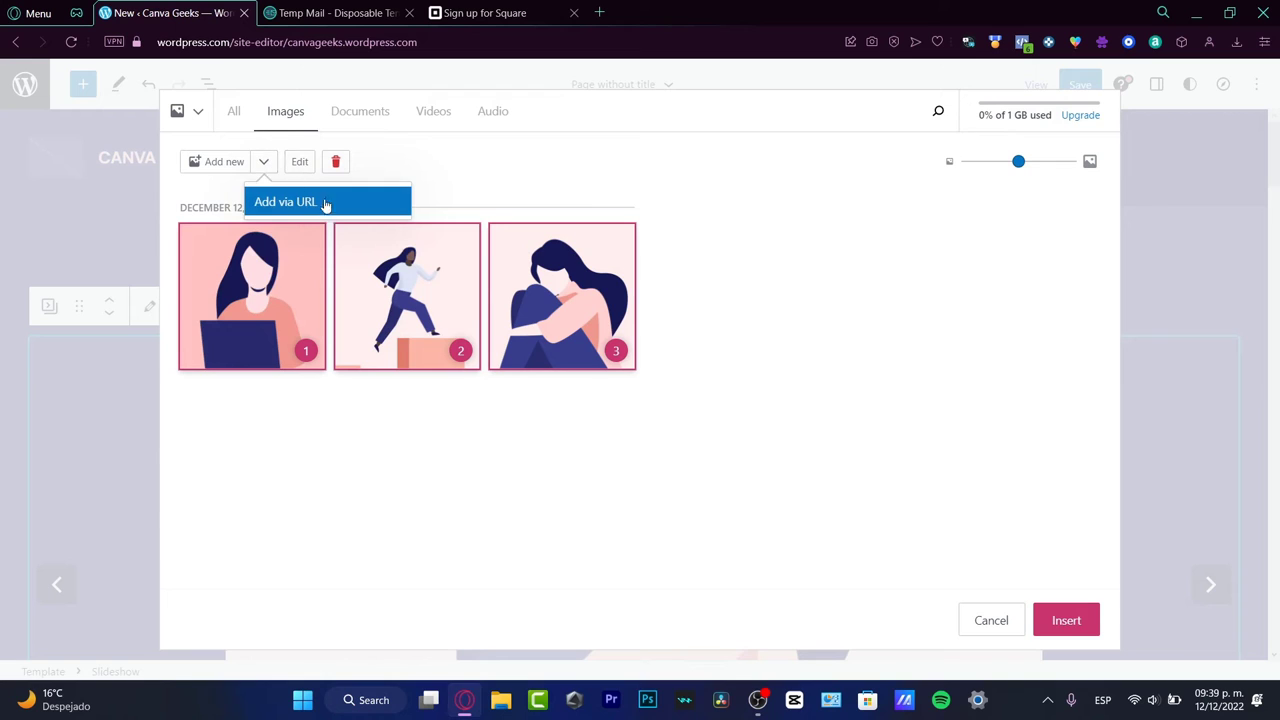
left_click(392, 463)
left_click(264, 164)
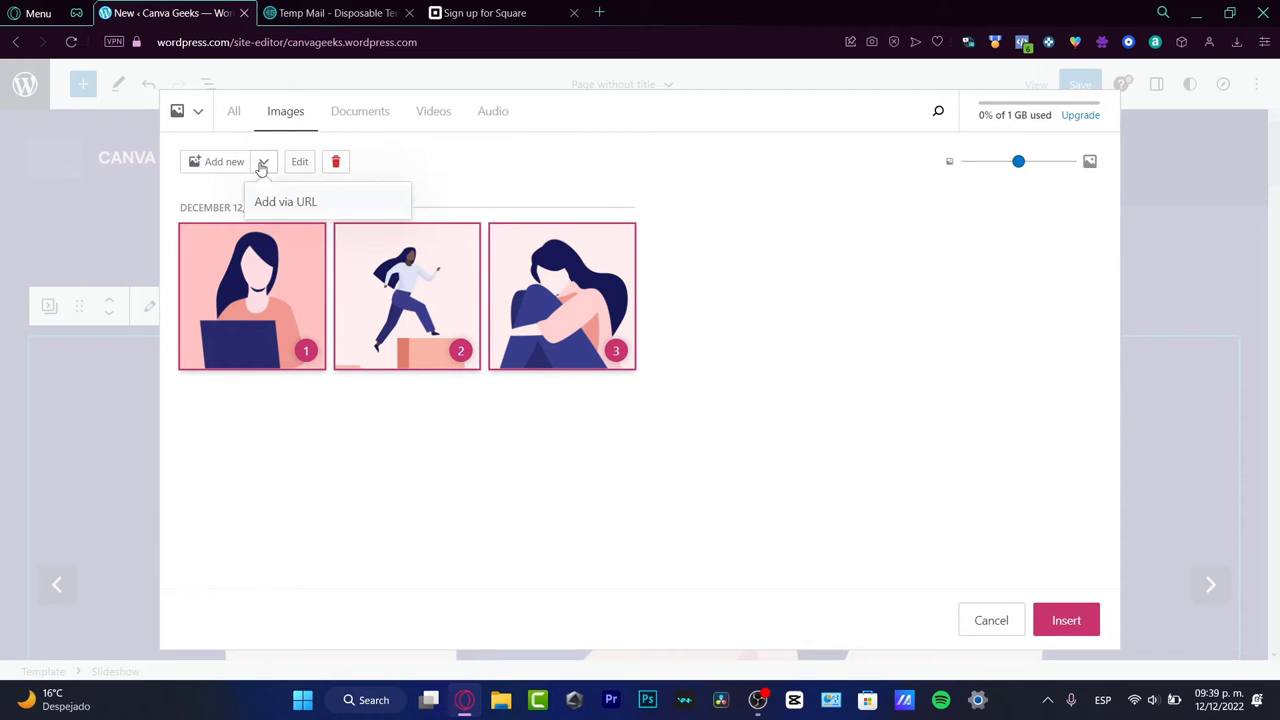
left_click(690, 460)
left_click(37, 423)
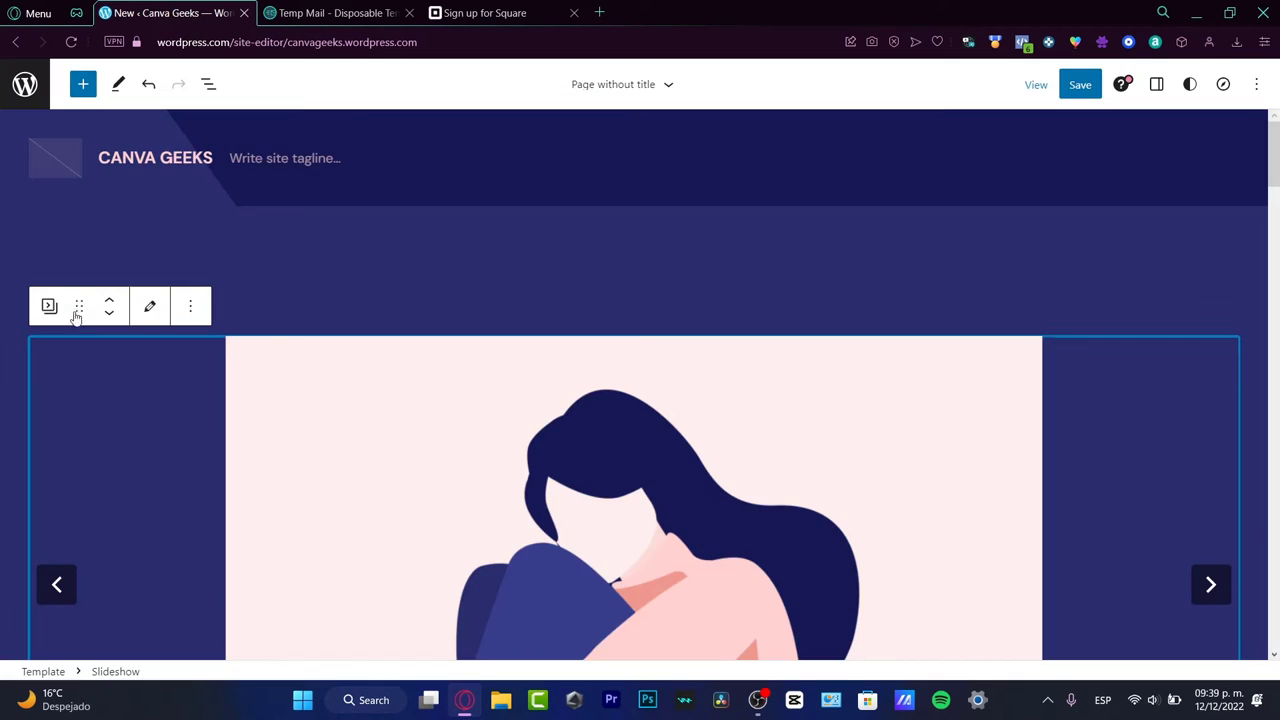
Show the Slideshow block's additional settings to examine its autoplay, transition effect and image size options.
left_click(189, 306)
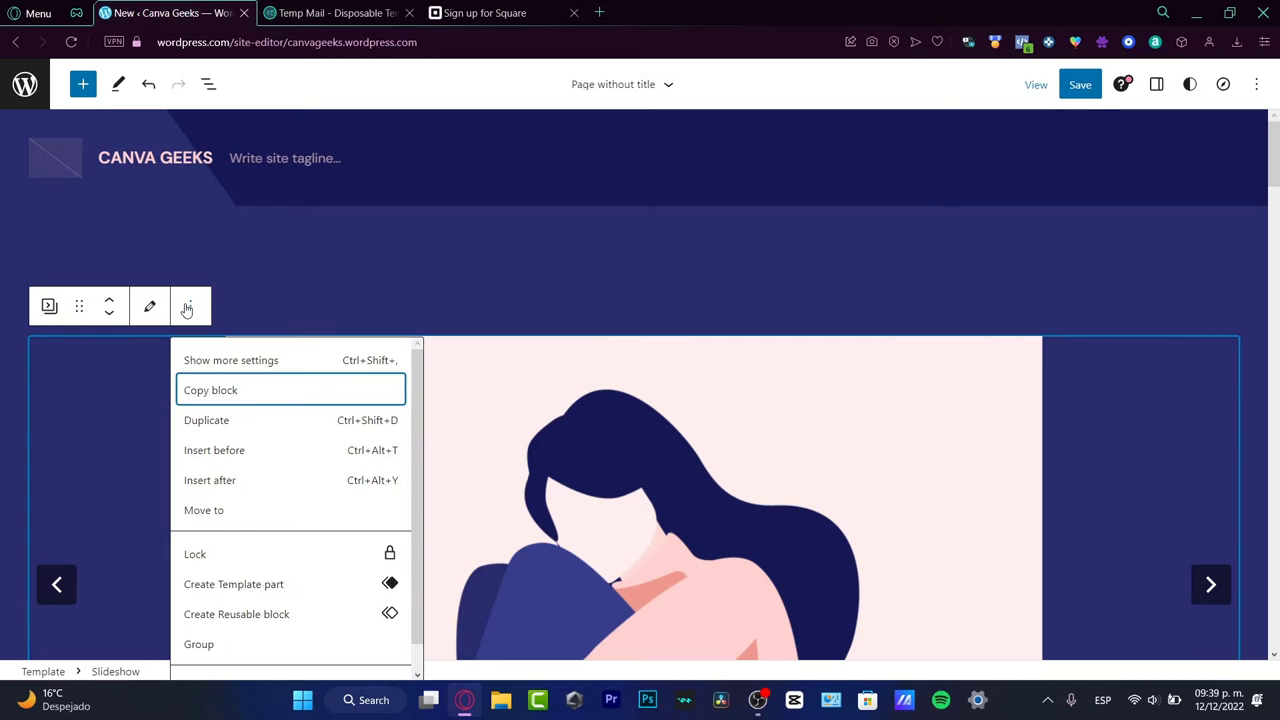
left_click(229, 361)
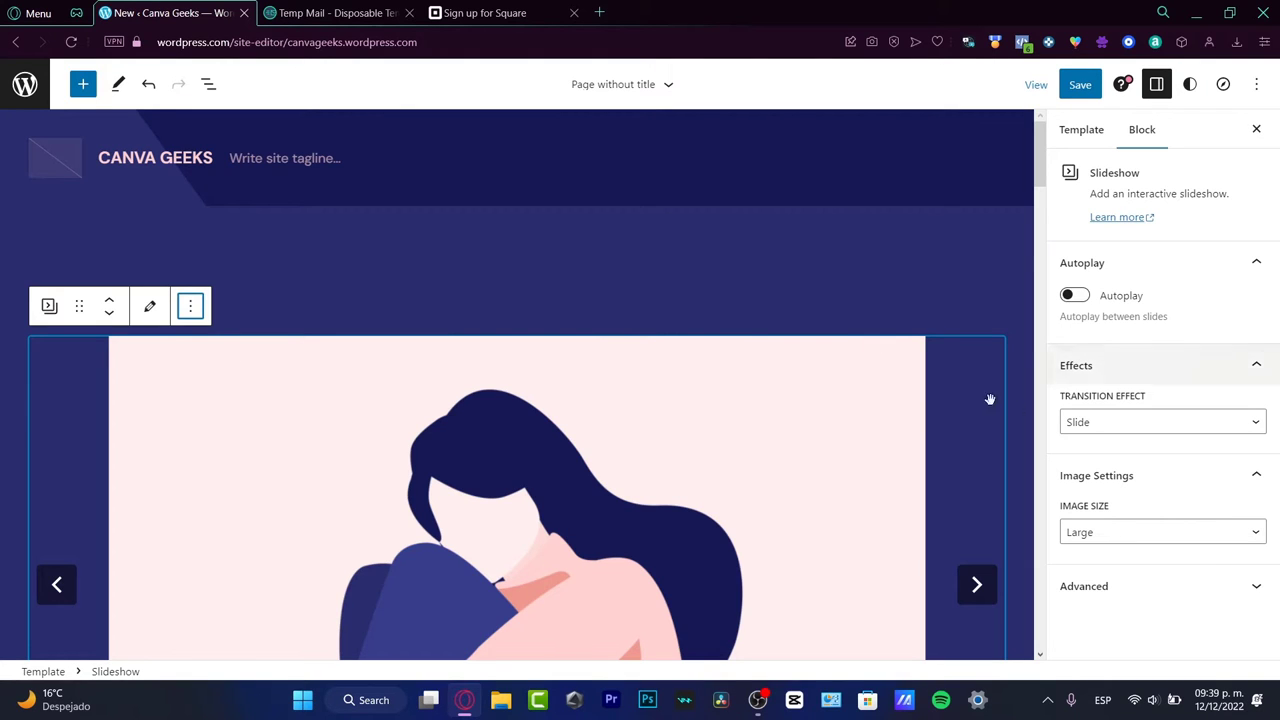
scroll(785, 421, "down", 2)
scroll(785, 421, "up", 2)
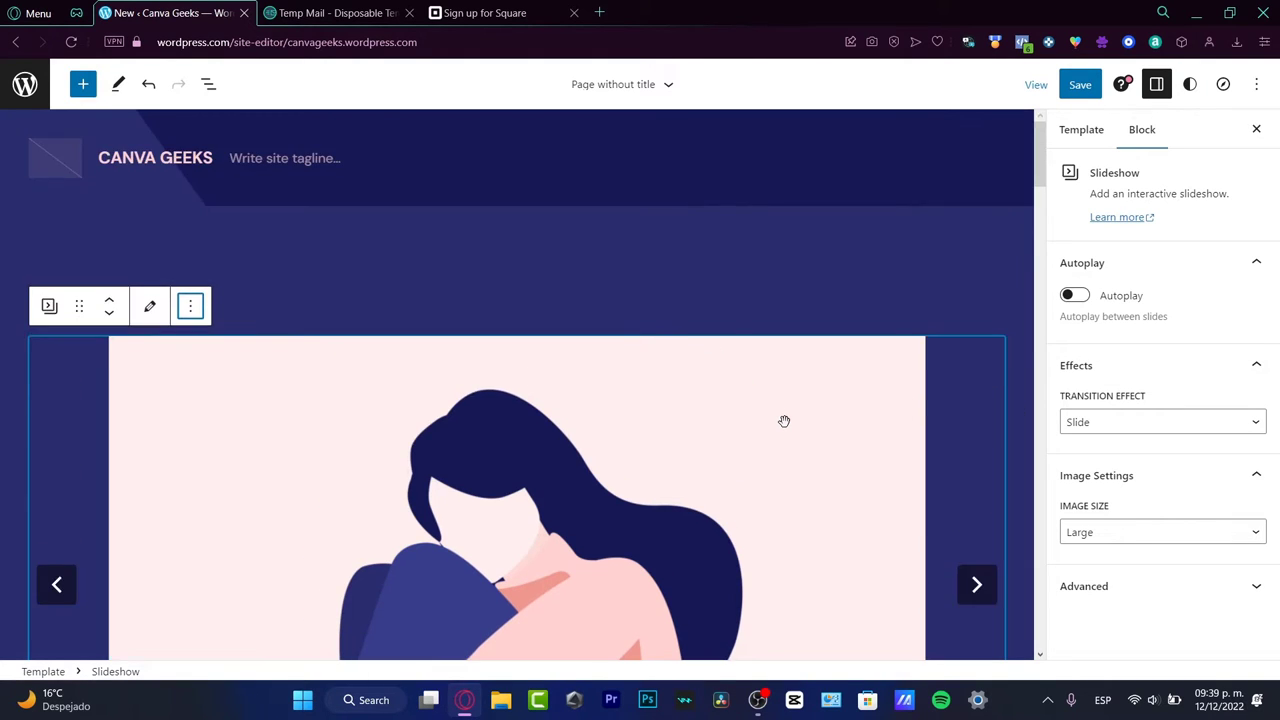
scroll(785, 421, "down", 2)
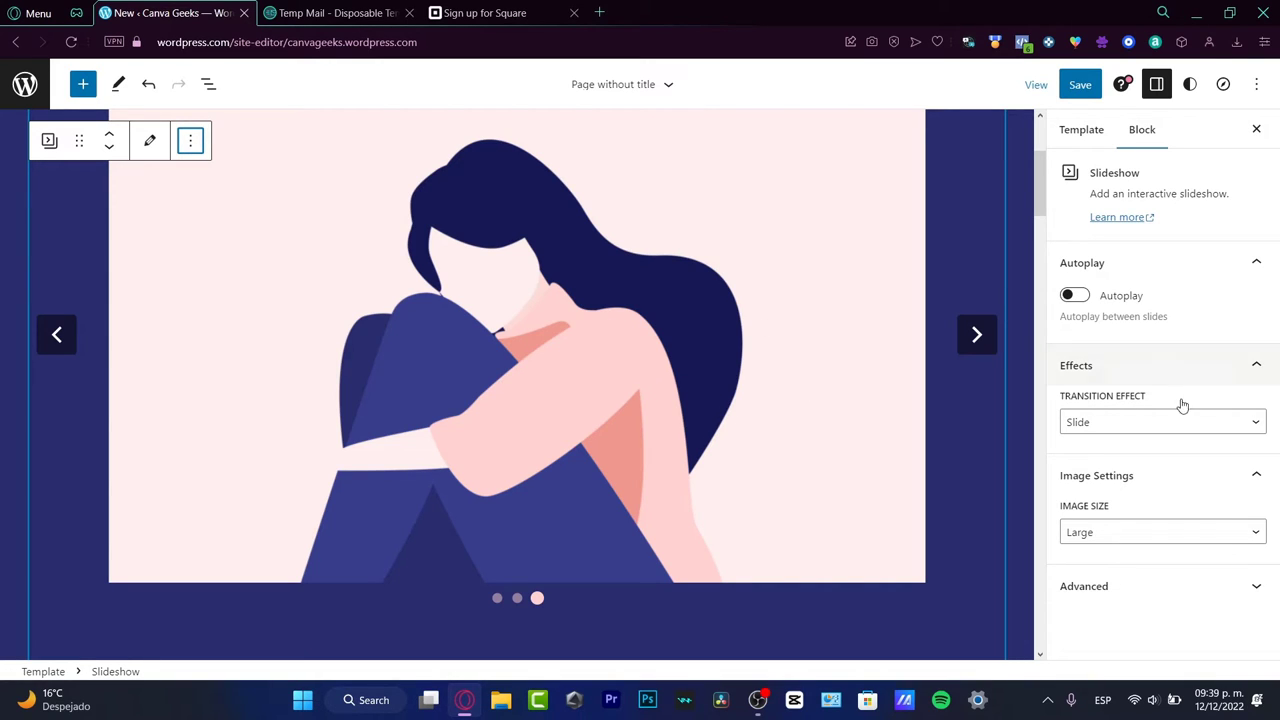
Preview the slideshow's slides with the Fade transition effect, and return the effect to Slide.
left_click(1154, 422)
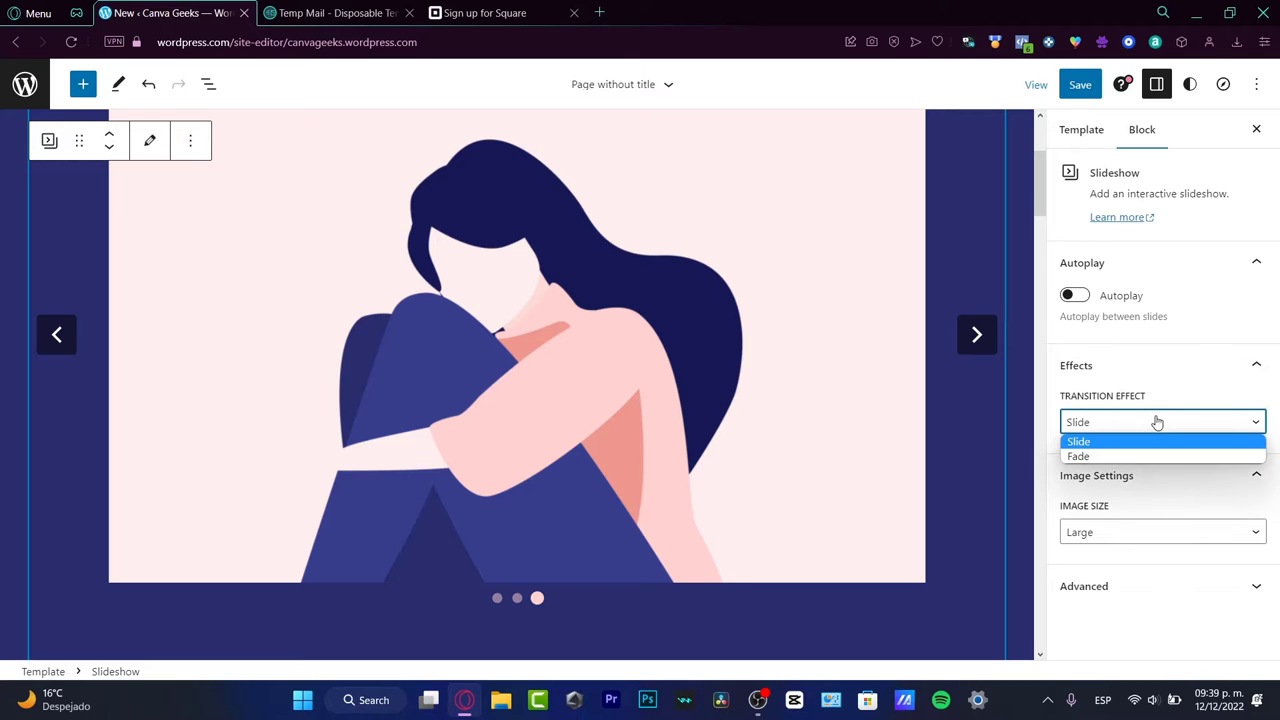
left_click(1163, 456)
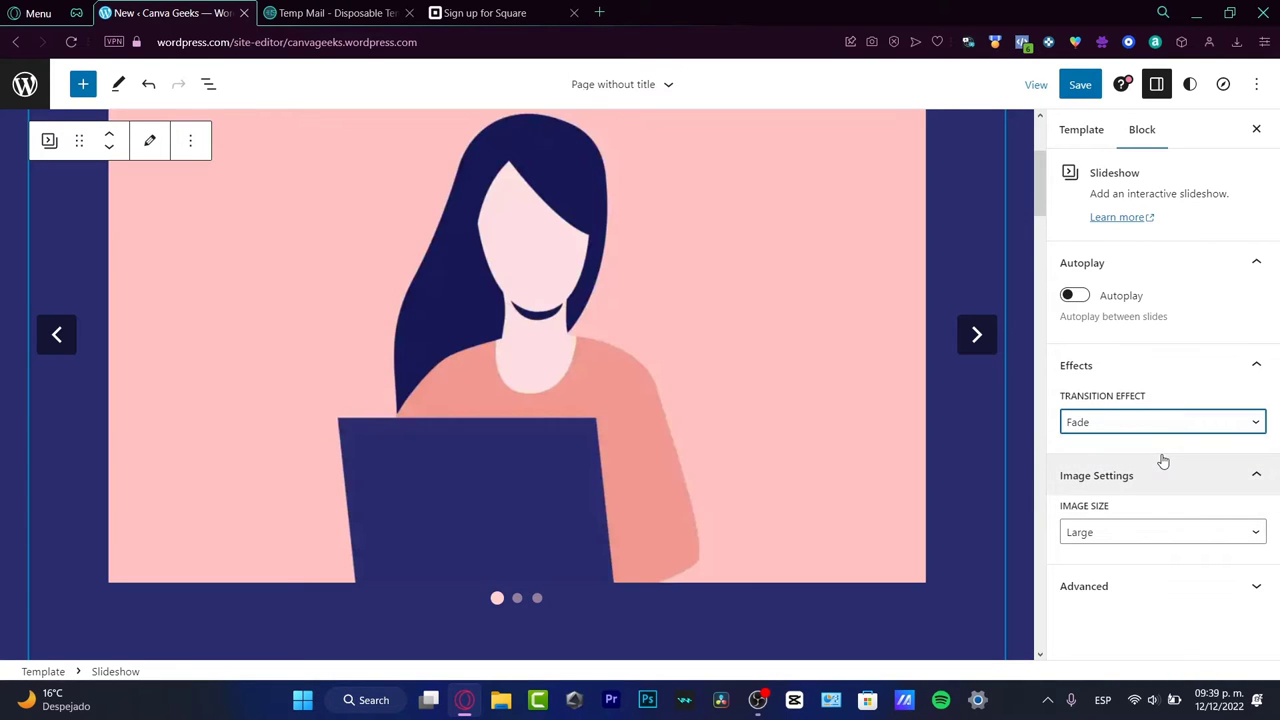
left_click(976, 336)
left_click(976, 336)
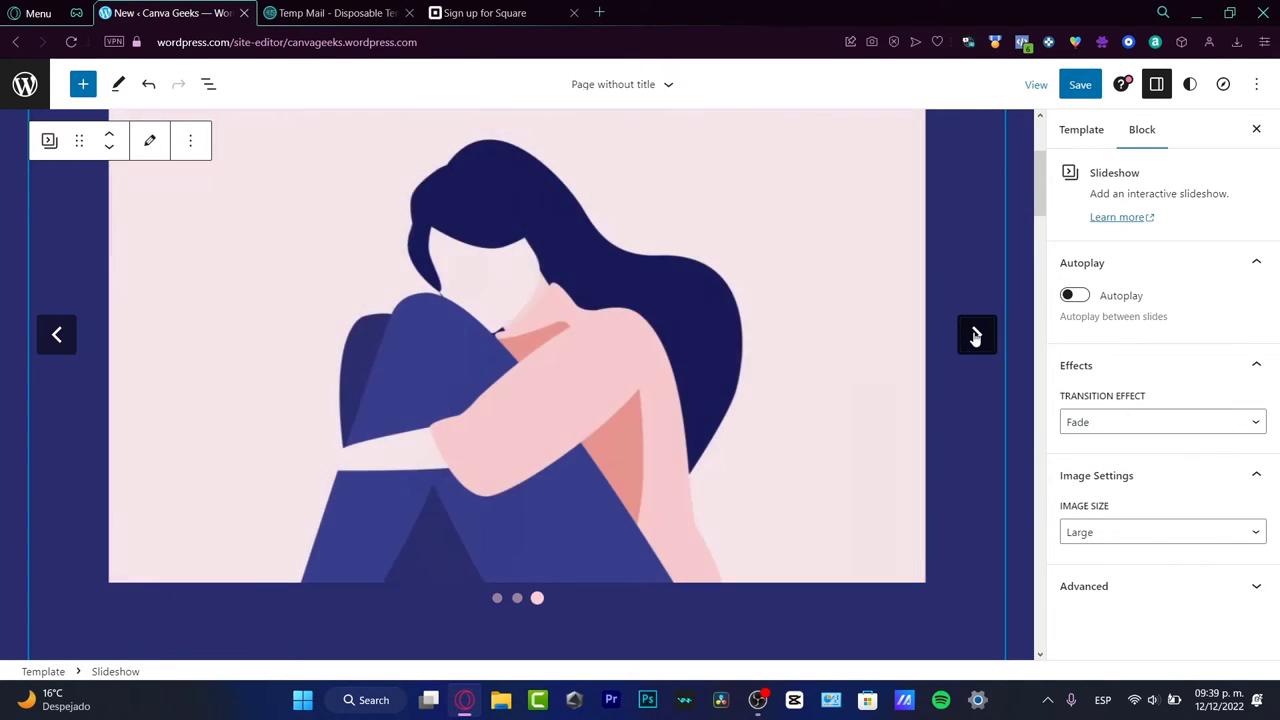
left_click(74, 343)
left_click(74, 343)
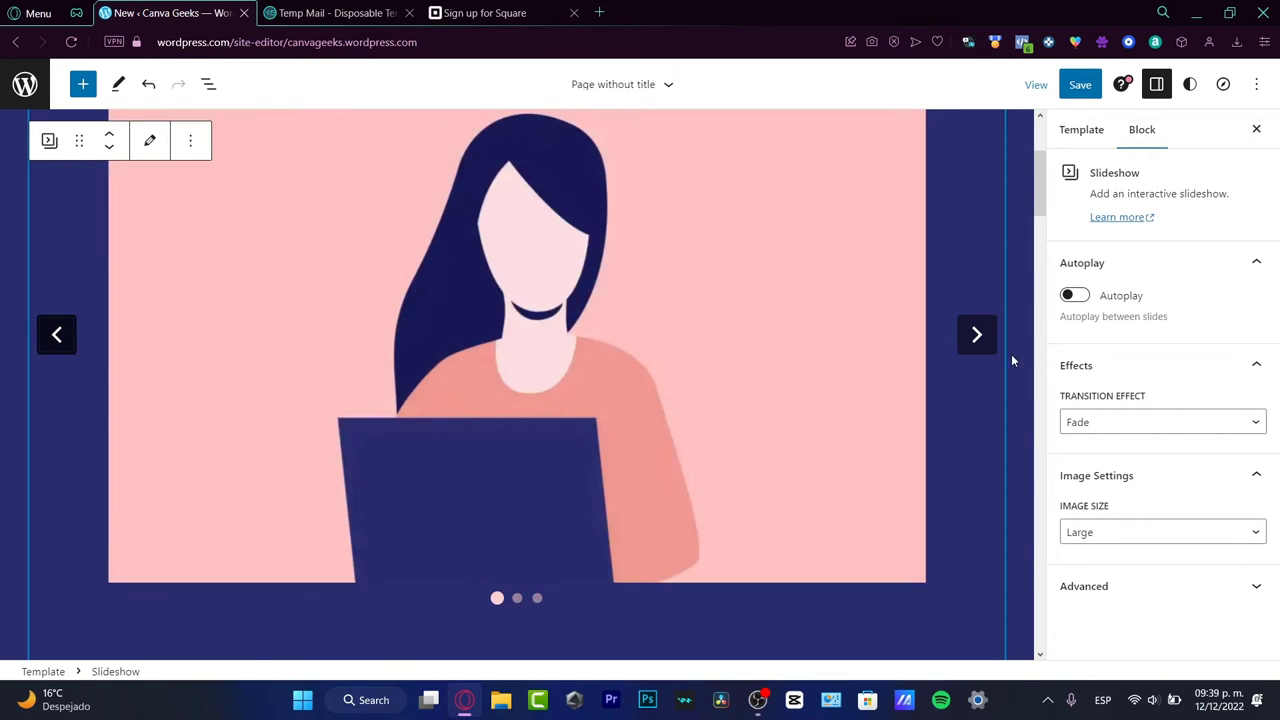
left_click(1126, 420)
left_click(1160, 452)
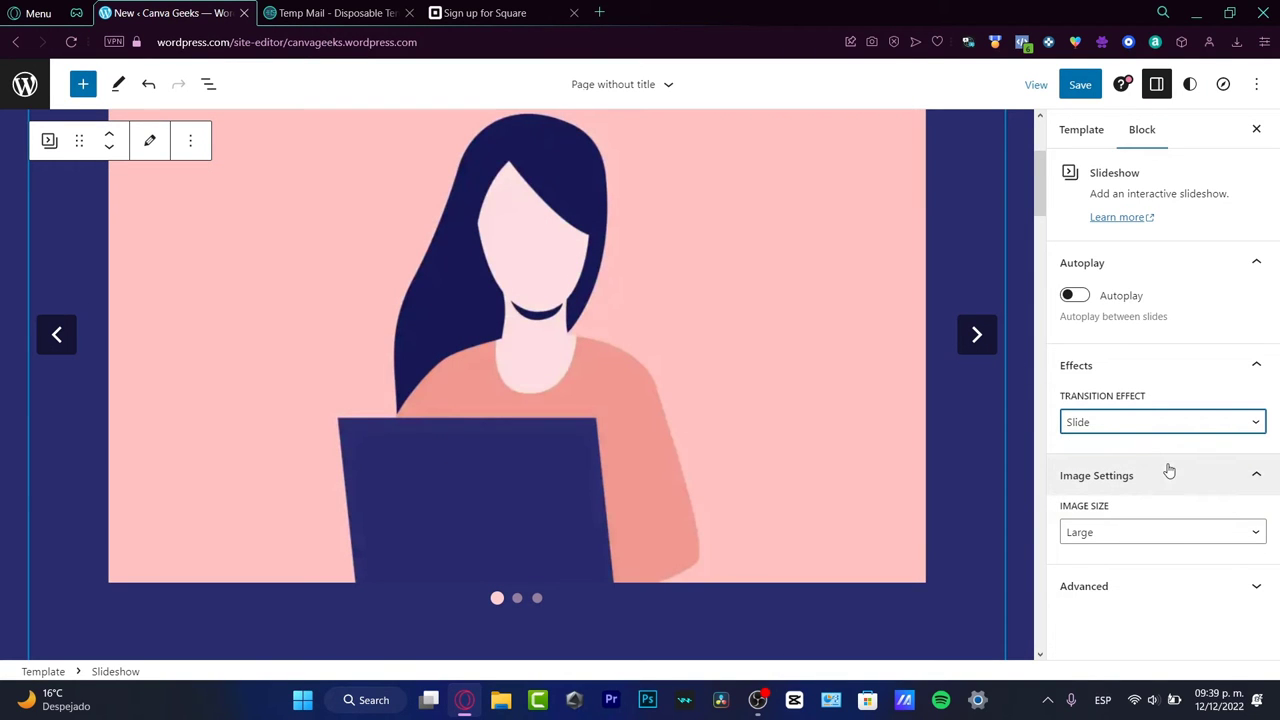
Check the slideshow's Advanced CSS class option, and enable Autoplay with a shorter delay between transitions.
left_click(1185, 586)
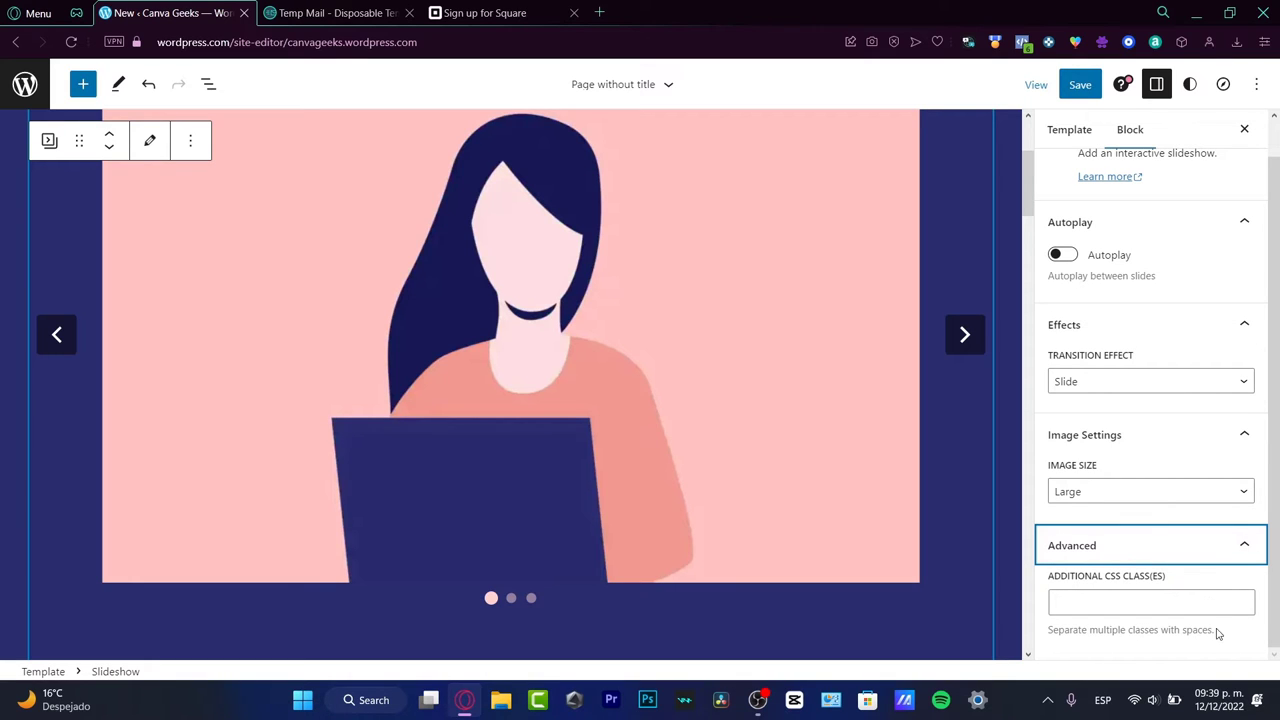
left_click_drag(1217, 633, 1059, 633)
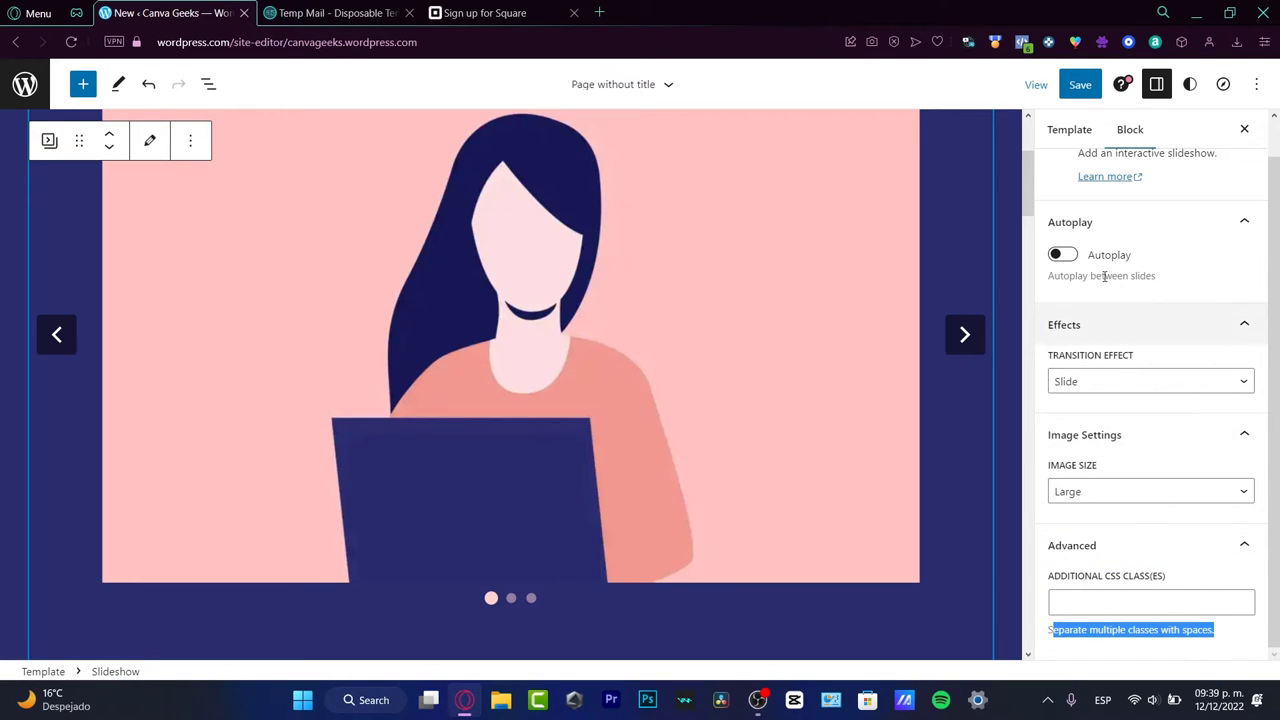
left_click(1070, 258)
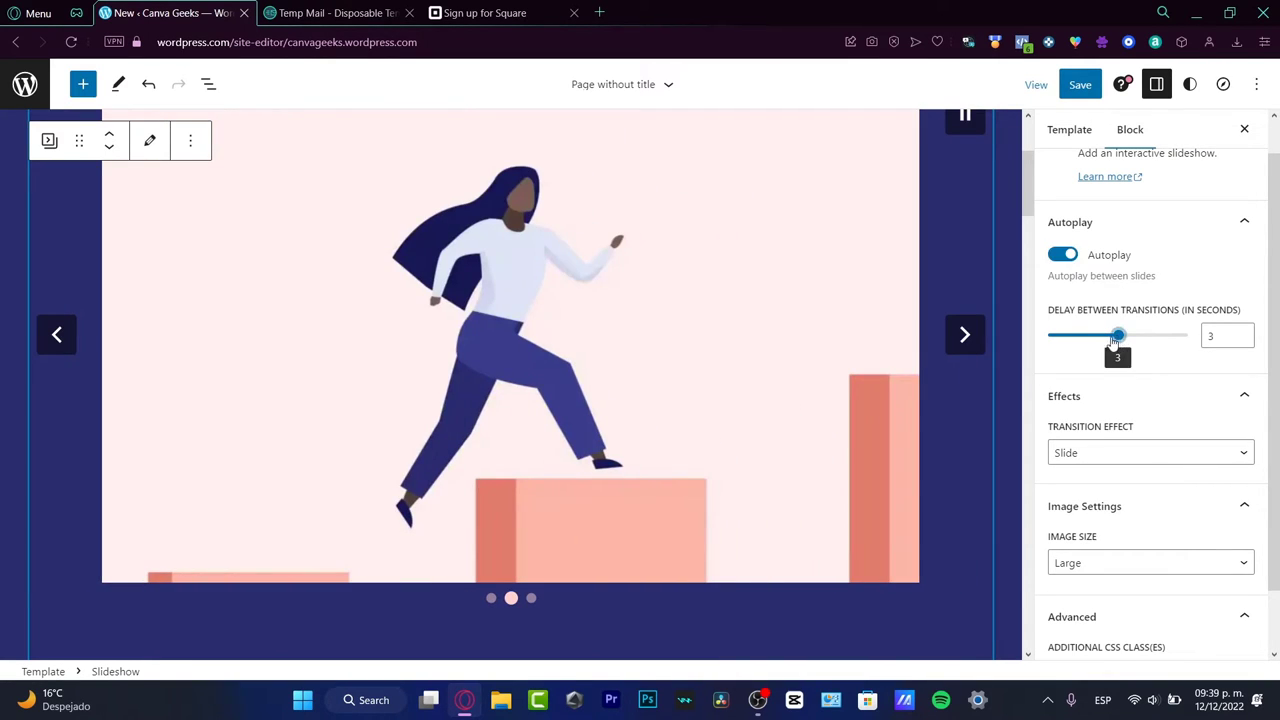
left_click_drag(1118, 340, 1083, 352)
Close the block settings and save the changes to the "Page without title" template.
left_click(1071, 131)
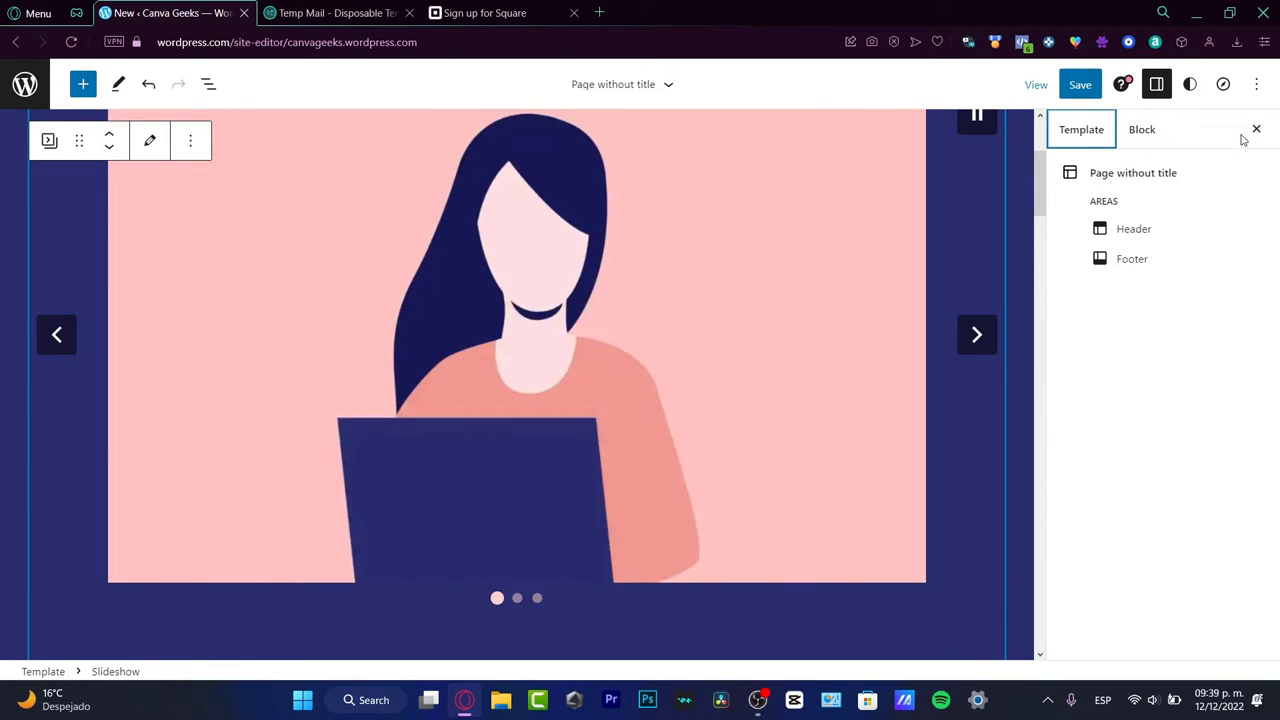
left_click(1256, 129)
scroll(1040, 388, "up", 3)
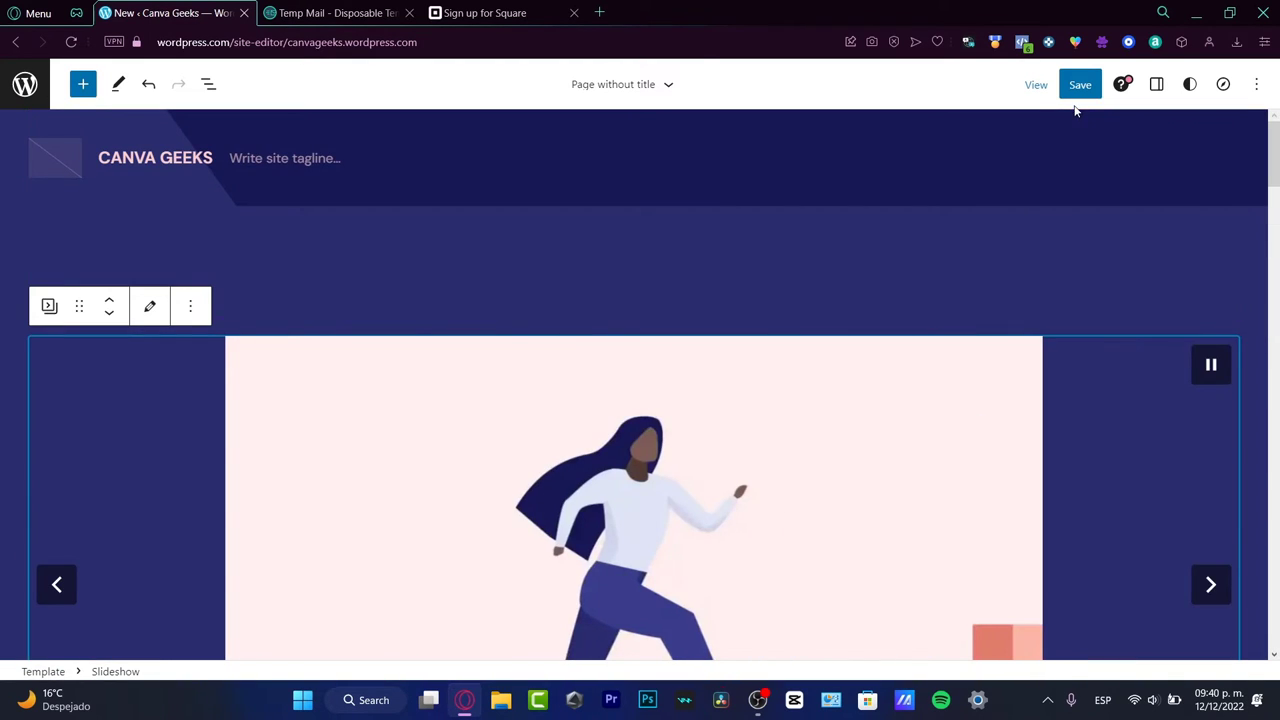
left_click(1078, 86)
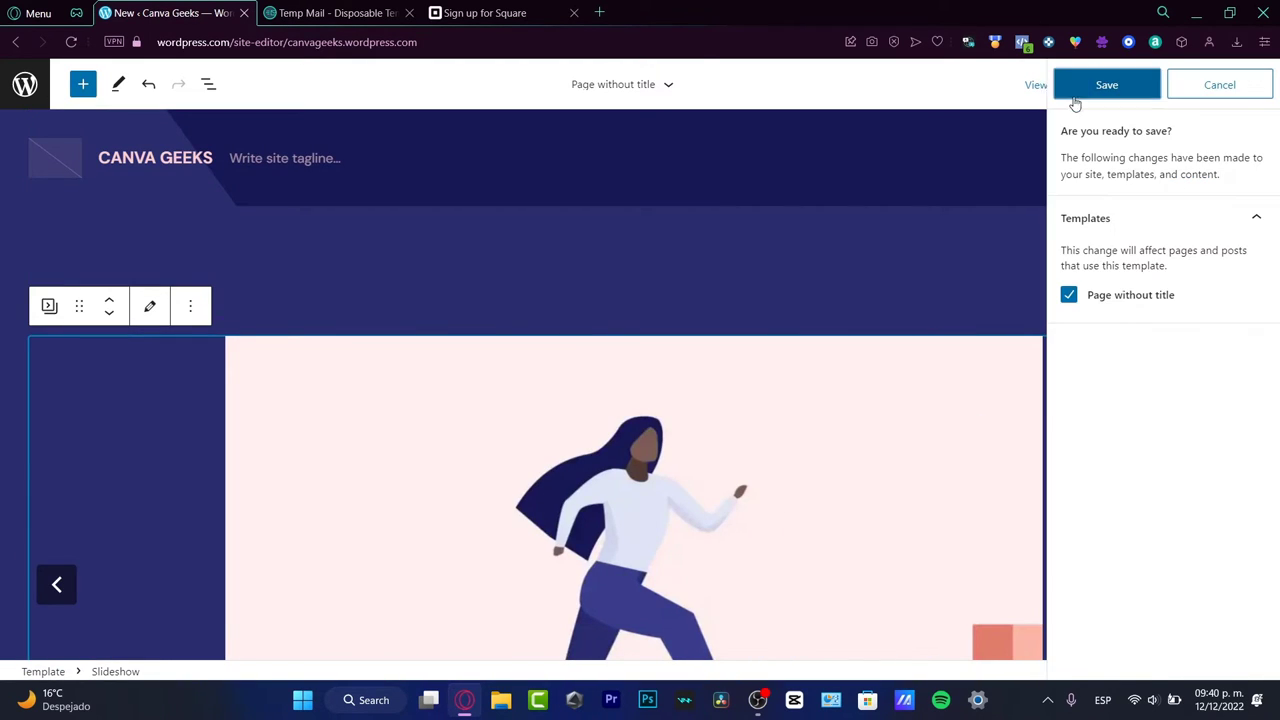
left_click(1110, 86)
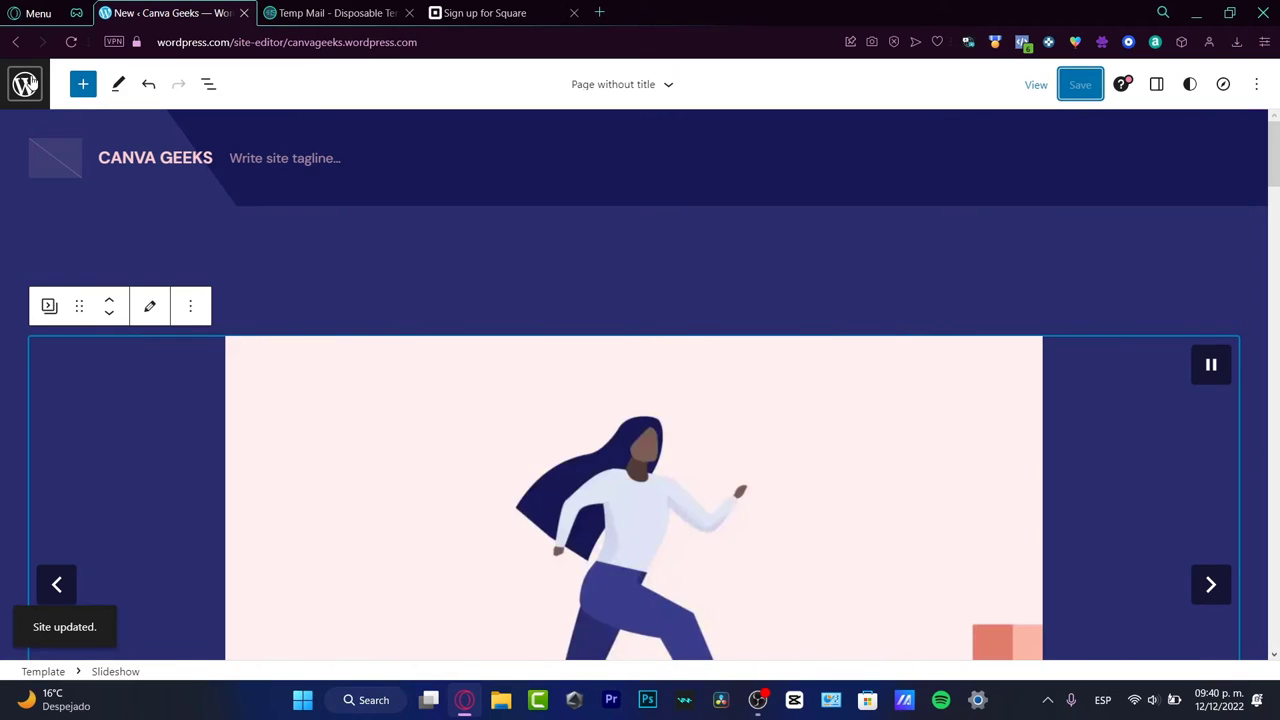
Examine the pattern categories offered in the block inserter.
left_click(26, 83)
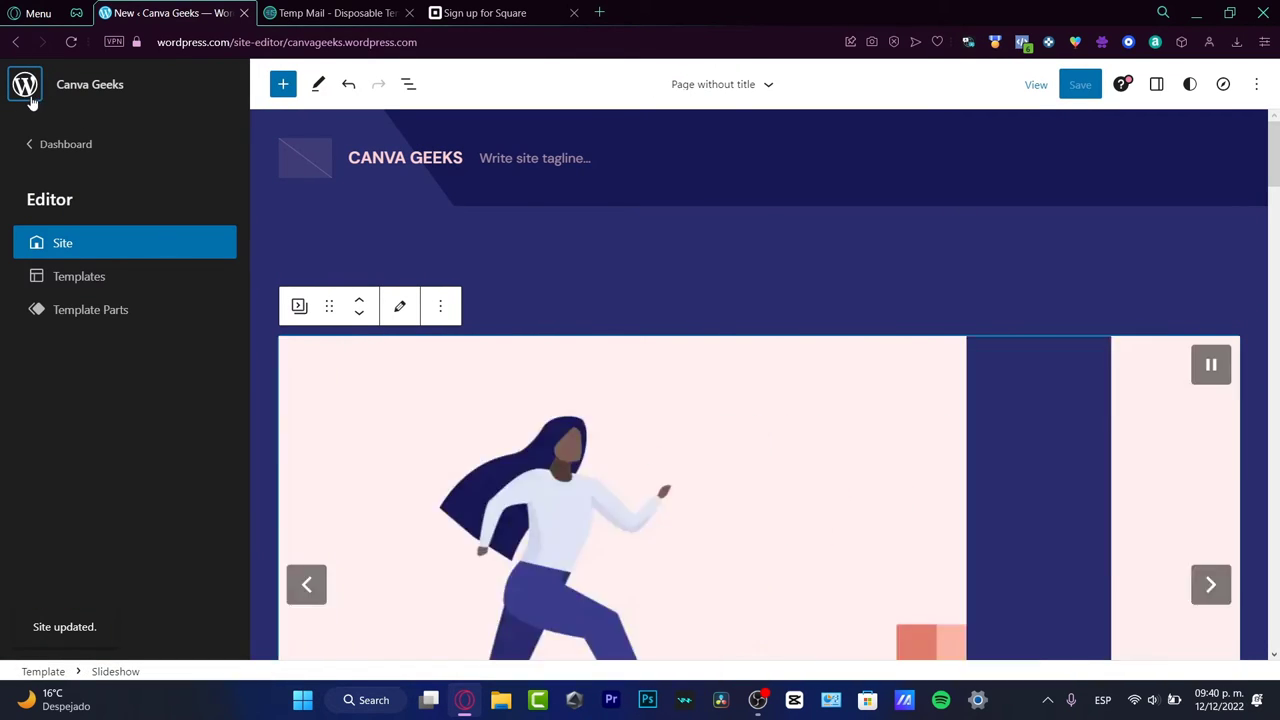
left_click(281, 85)
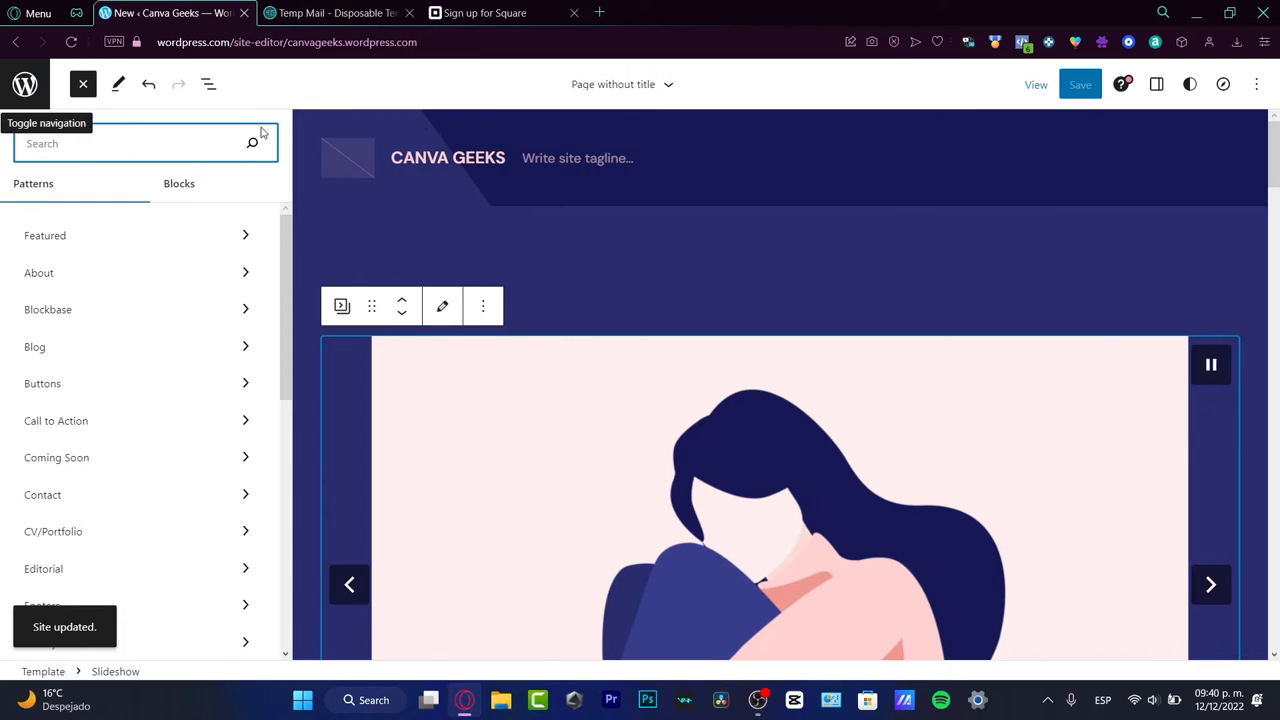
scroll(200, 375, "down", 6)
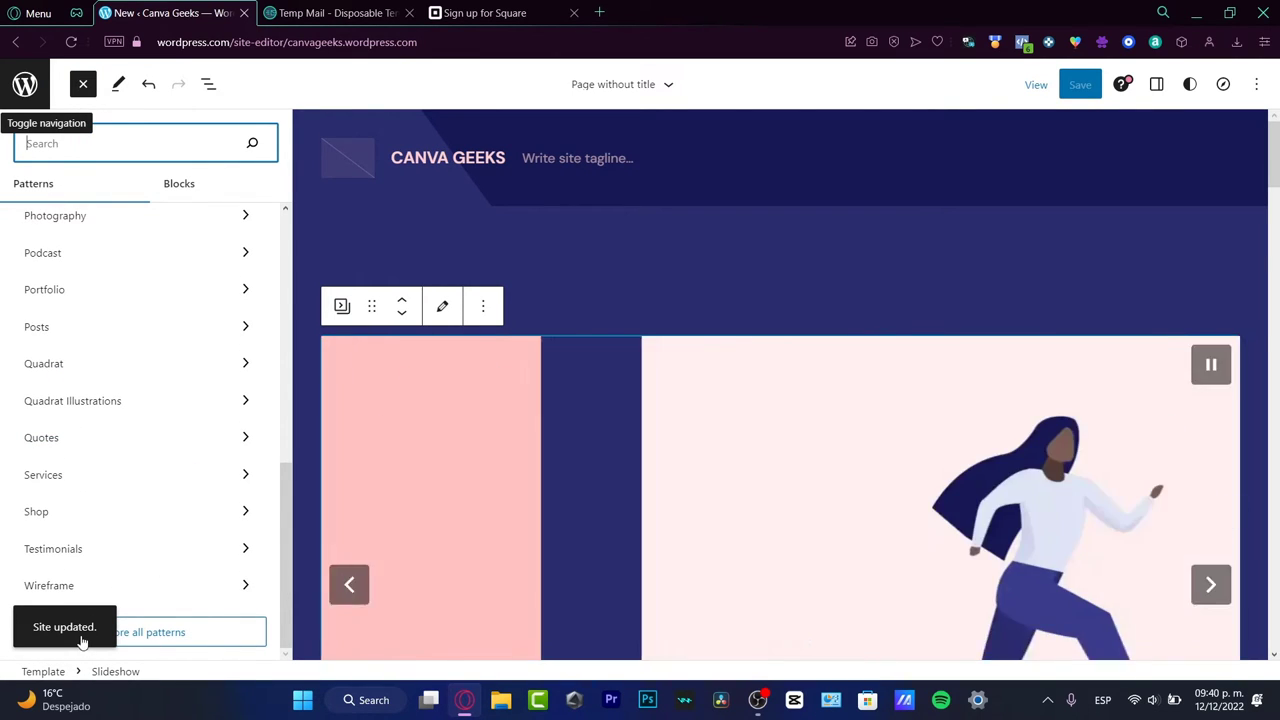
key("Escape")
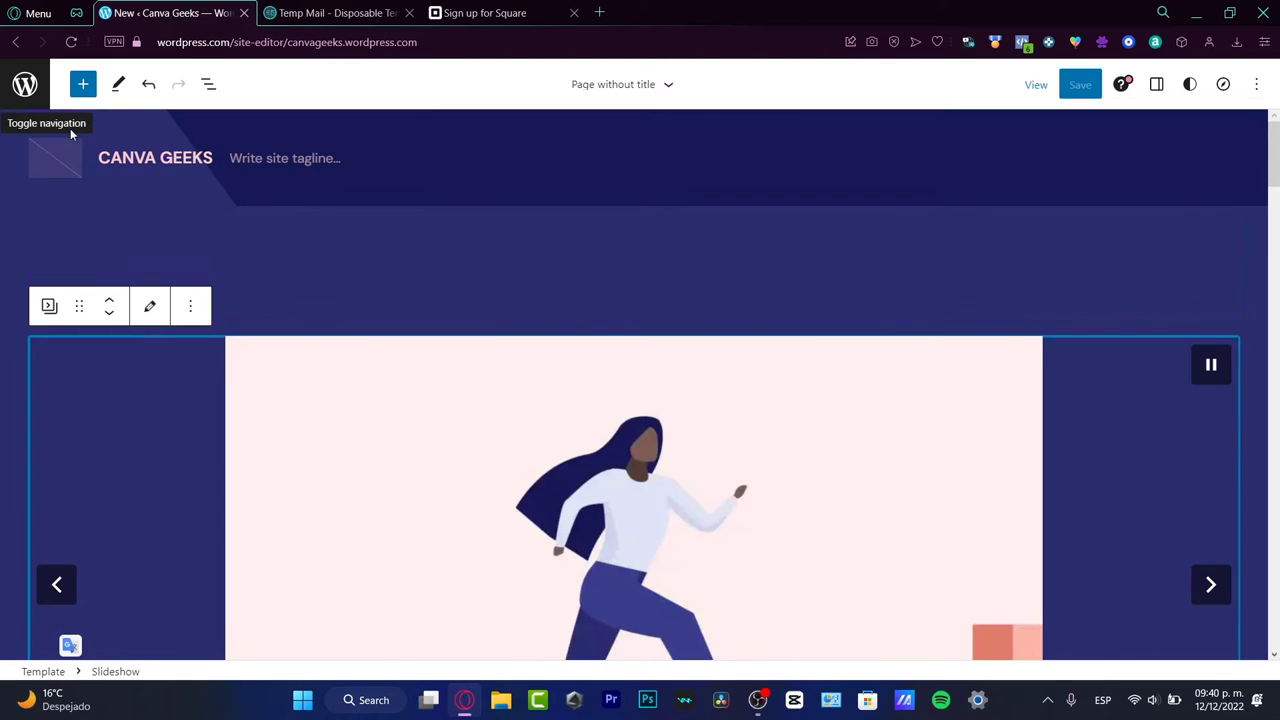
left_click(80, 85)
scroll(126, 300, "down", 5)
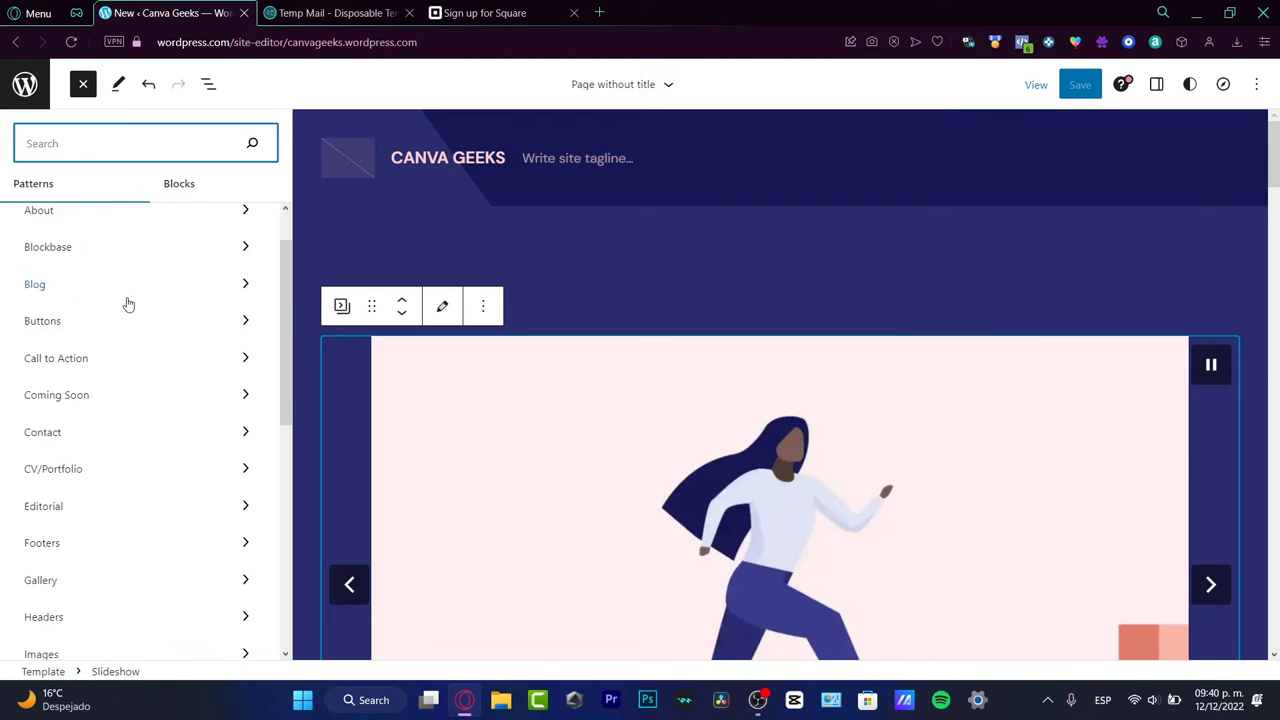
Browse the available blocks in the inserter, from Text and Design through Widgets, Theme and embeds.
left_click(173, 183)
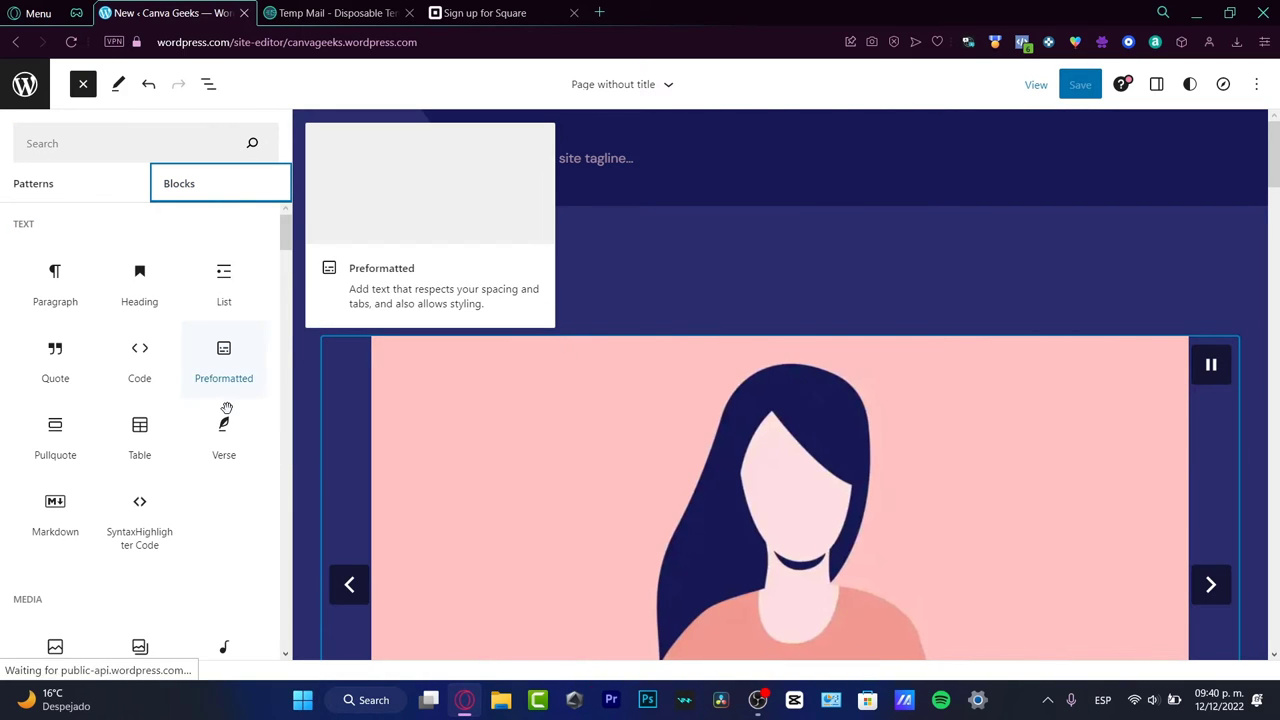
scroll(223, 420, "down", 3)
scroll(223, 430, "down", 5)
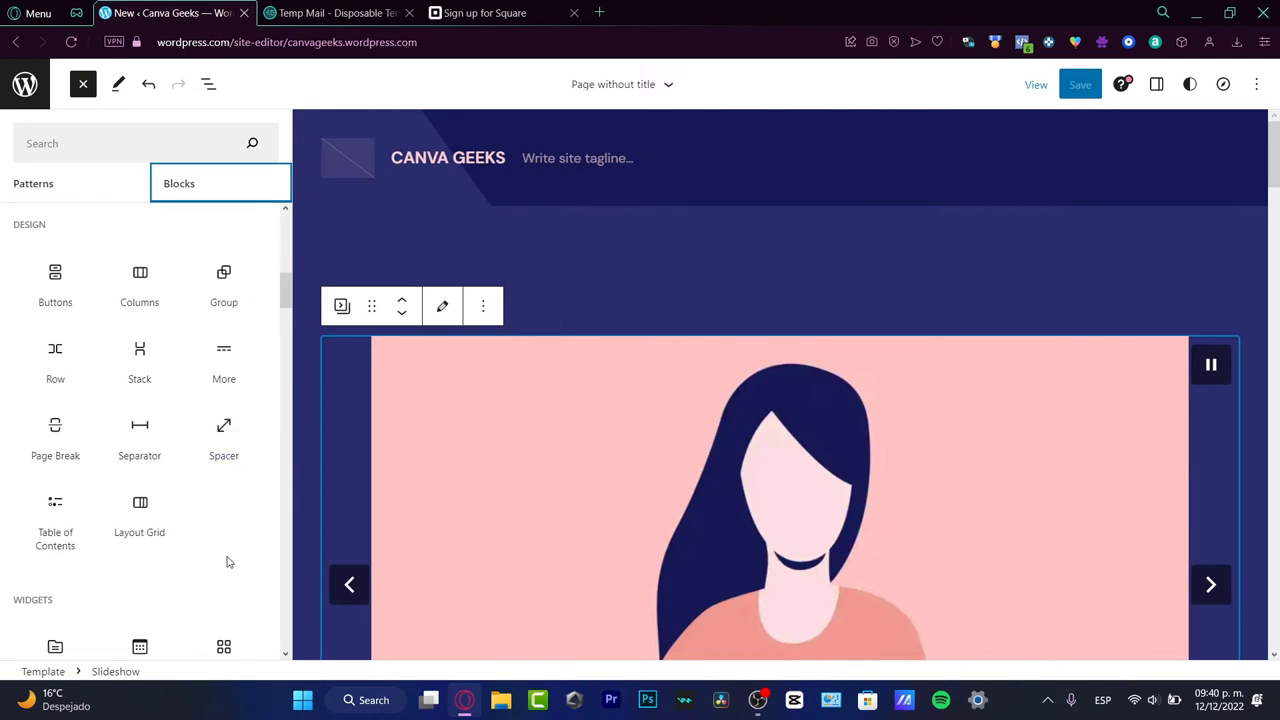
scroll(150, 500, "down", 3)
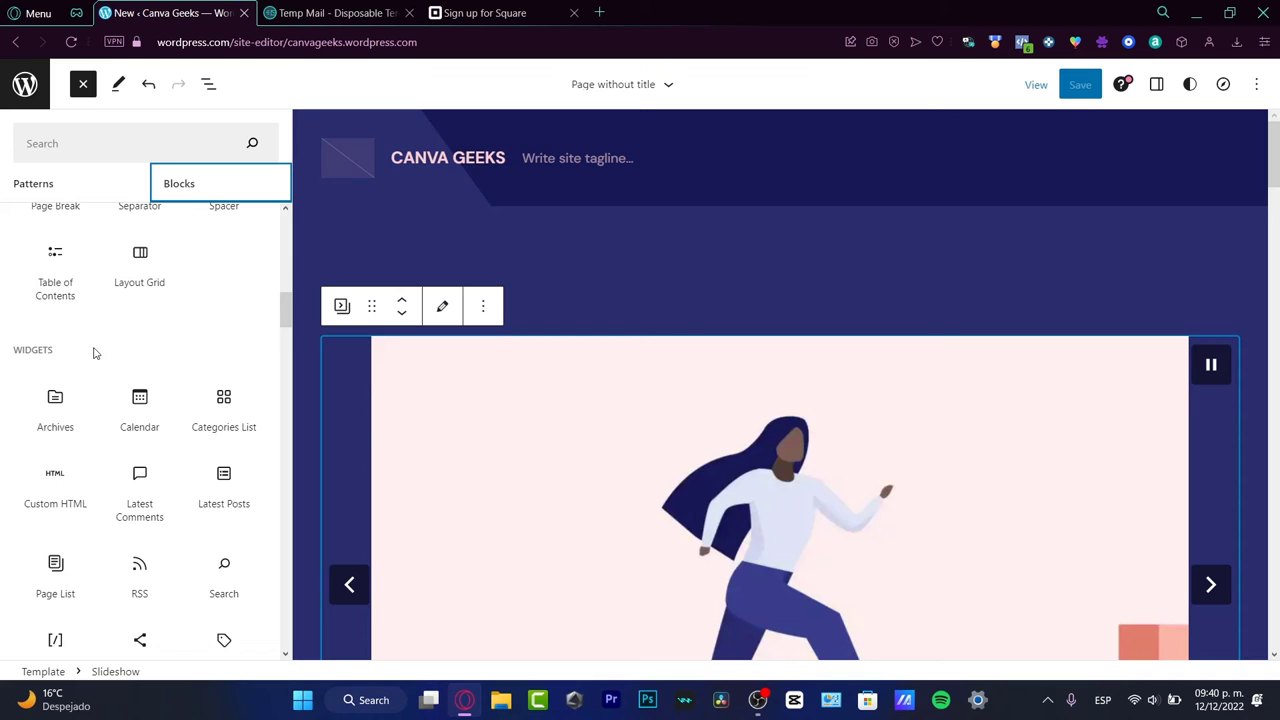
scroll(188, 355, "down", 3)
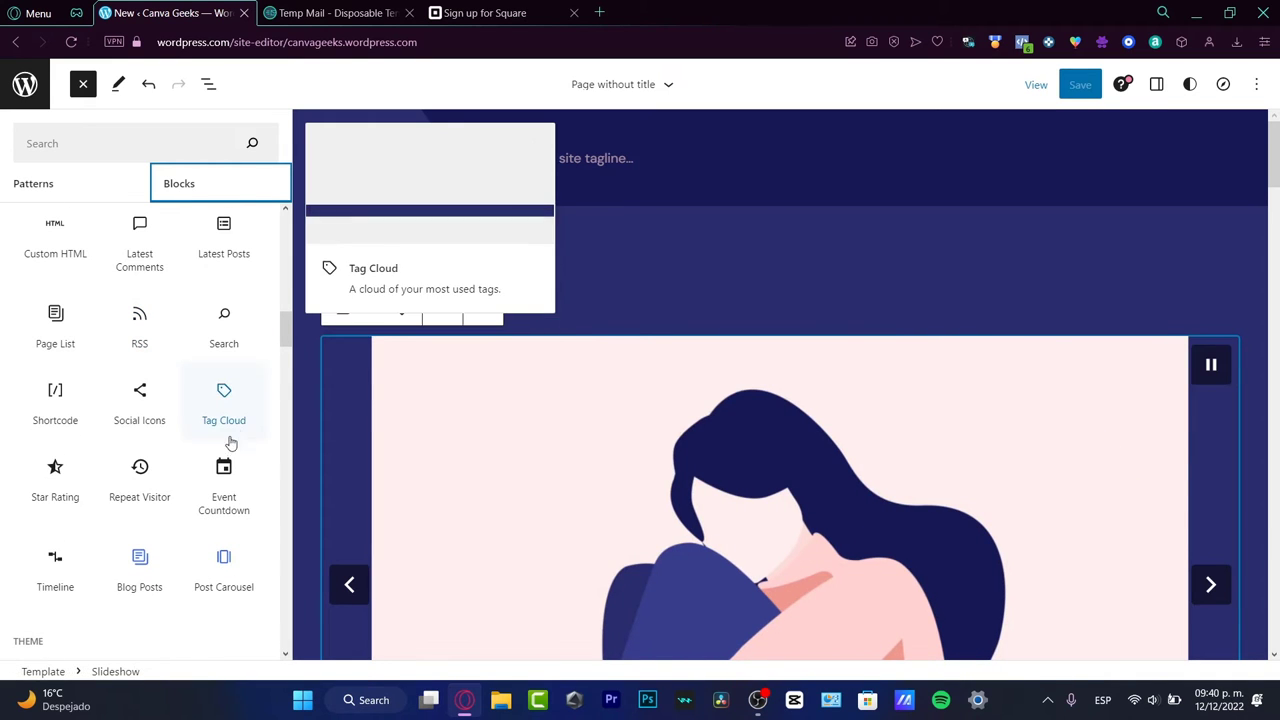
scroll(150, 495, "down", 3)
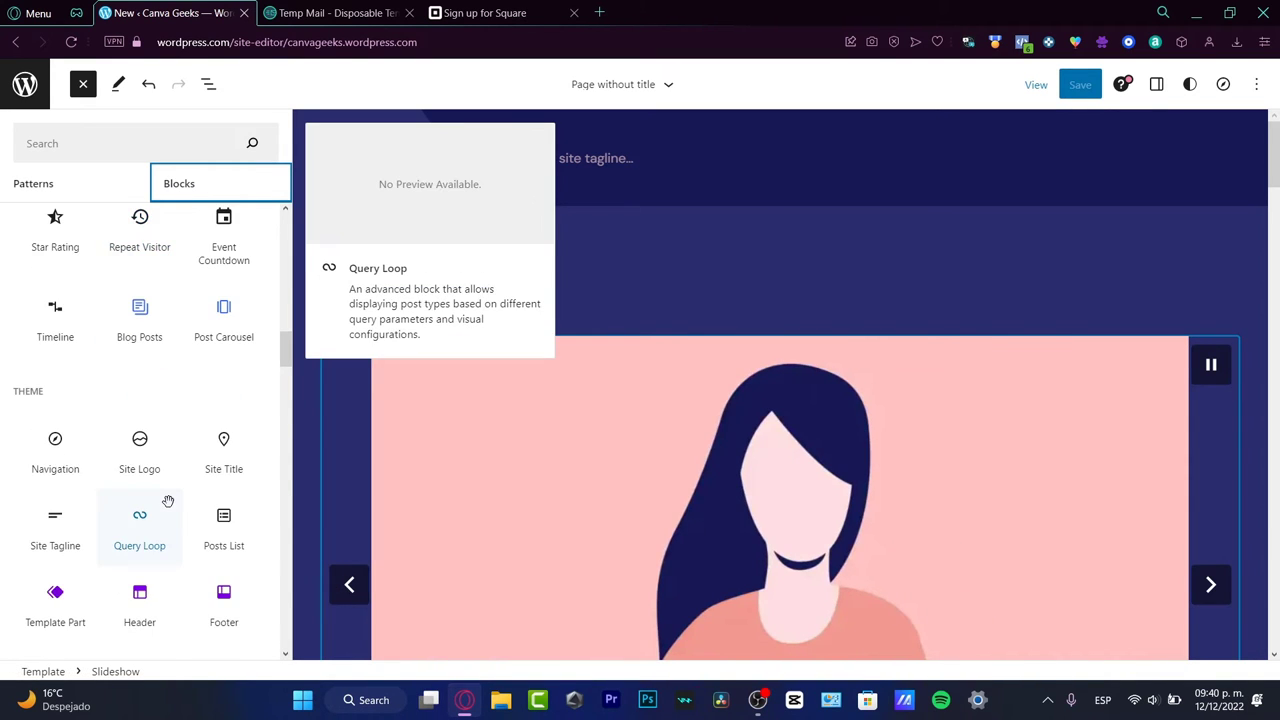
scroll(168, 501, "down", 8)
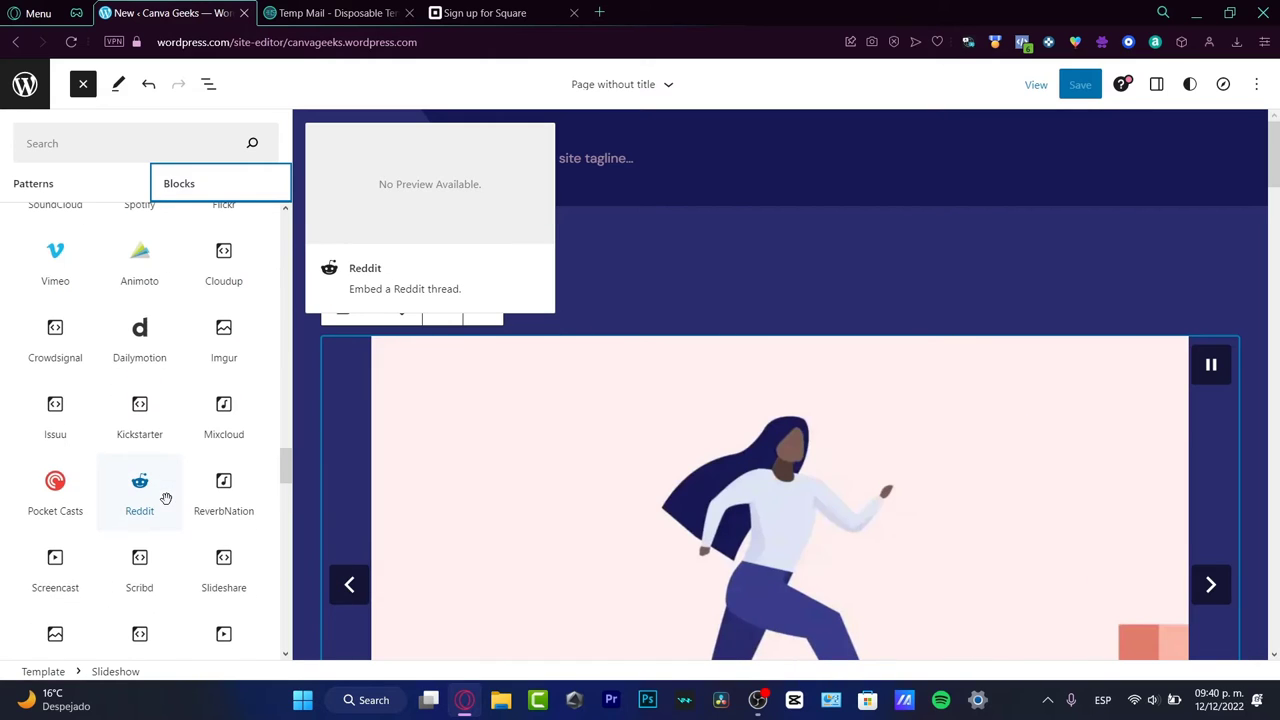
Search the blocks for "slide" and insert a Post Carousel block above the slideshow.
left_click(112, 142)
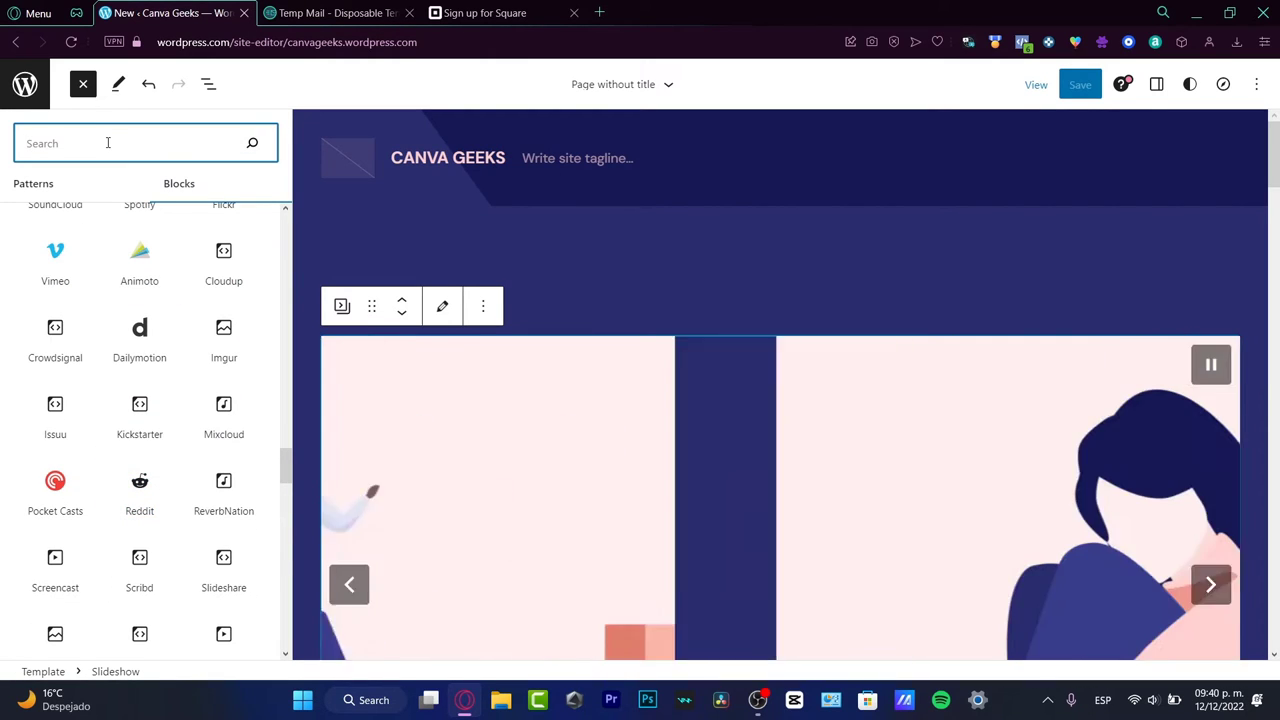
type("slide")
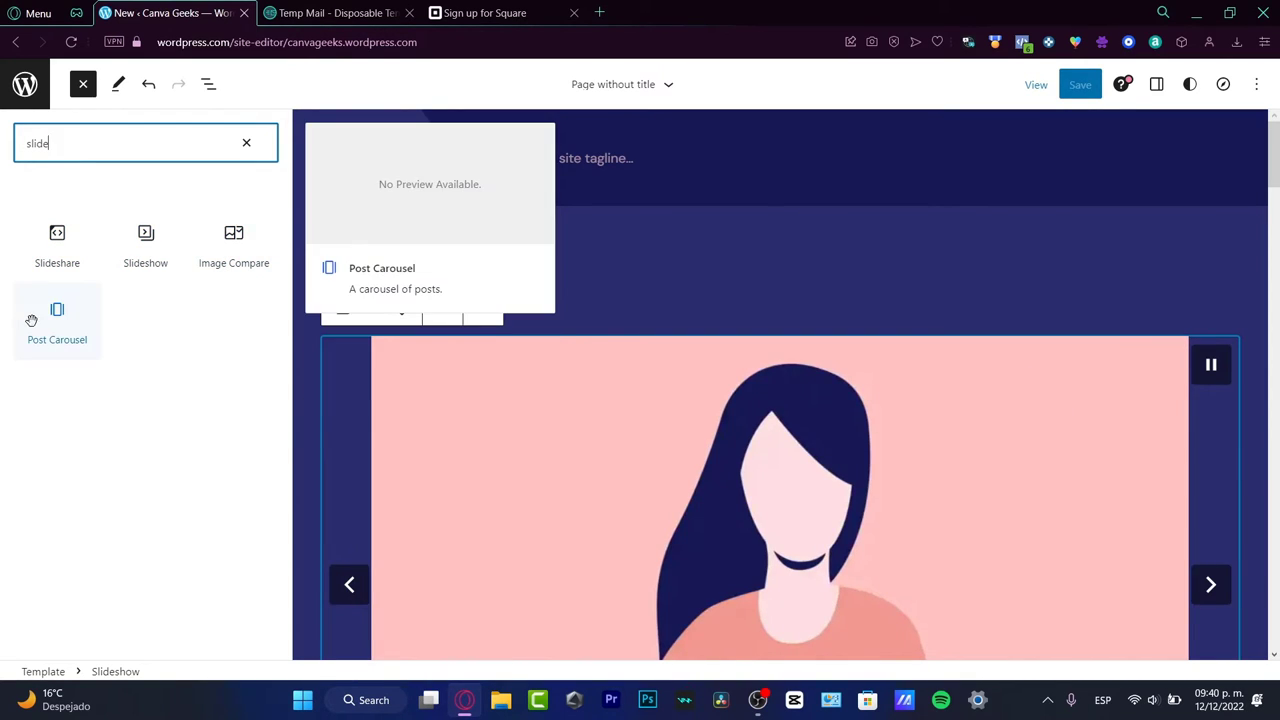
left_click(62, 324)
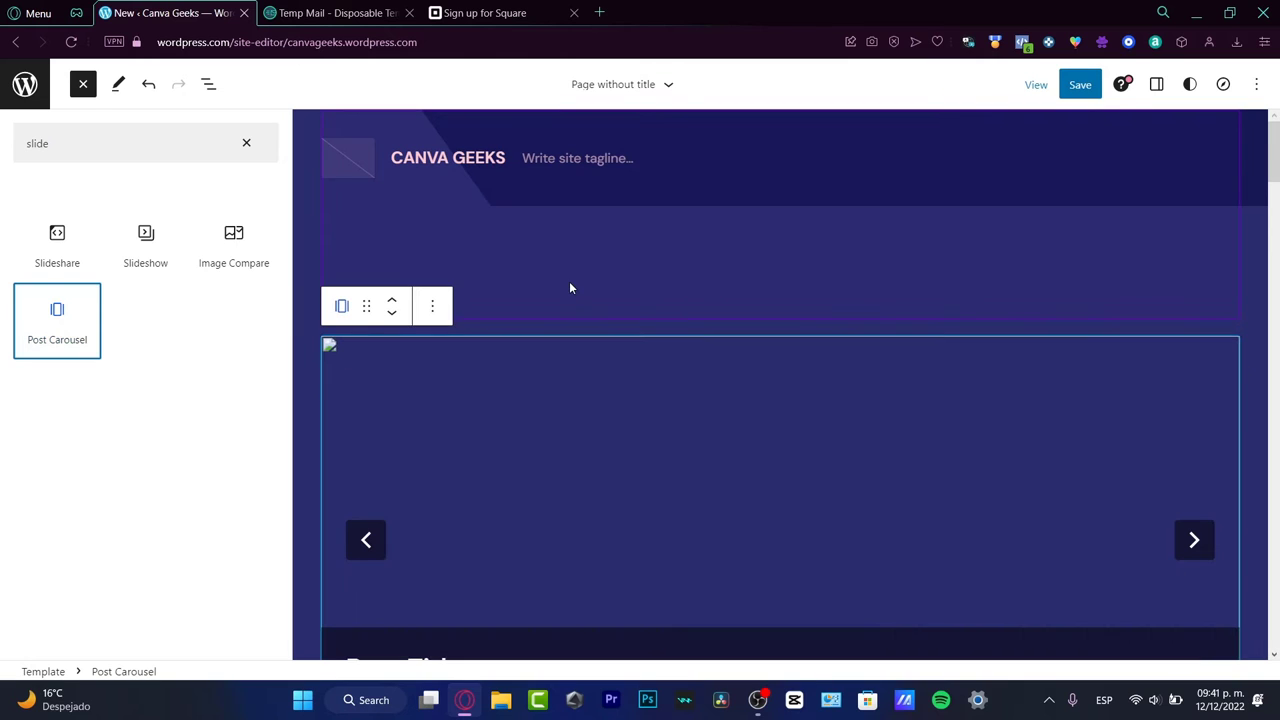
scroll(702, 383, "down", 3)
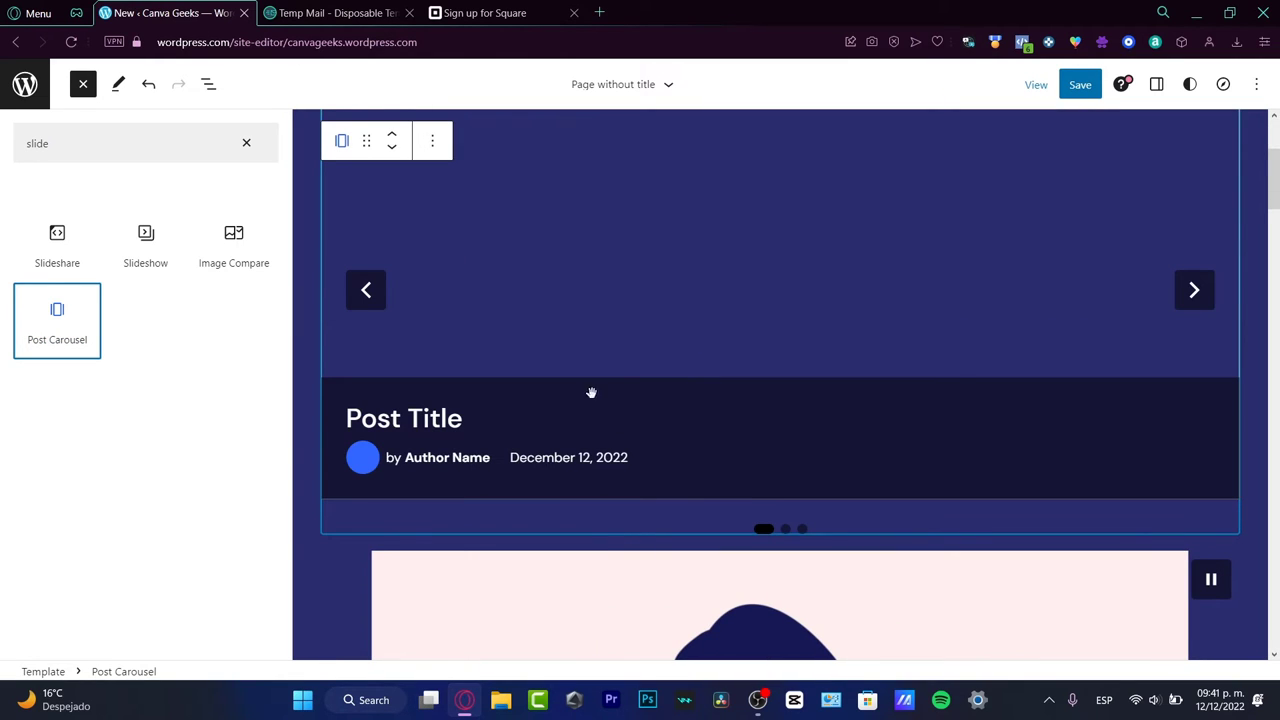
left_click(657, 289)
scroll(757, 371, "down", 2)
scroll(743, 385, "up", 5)
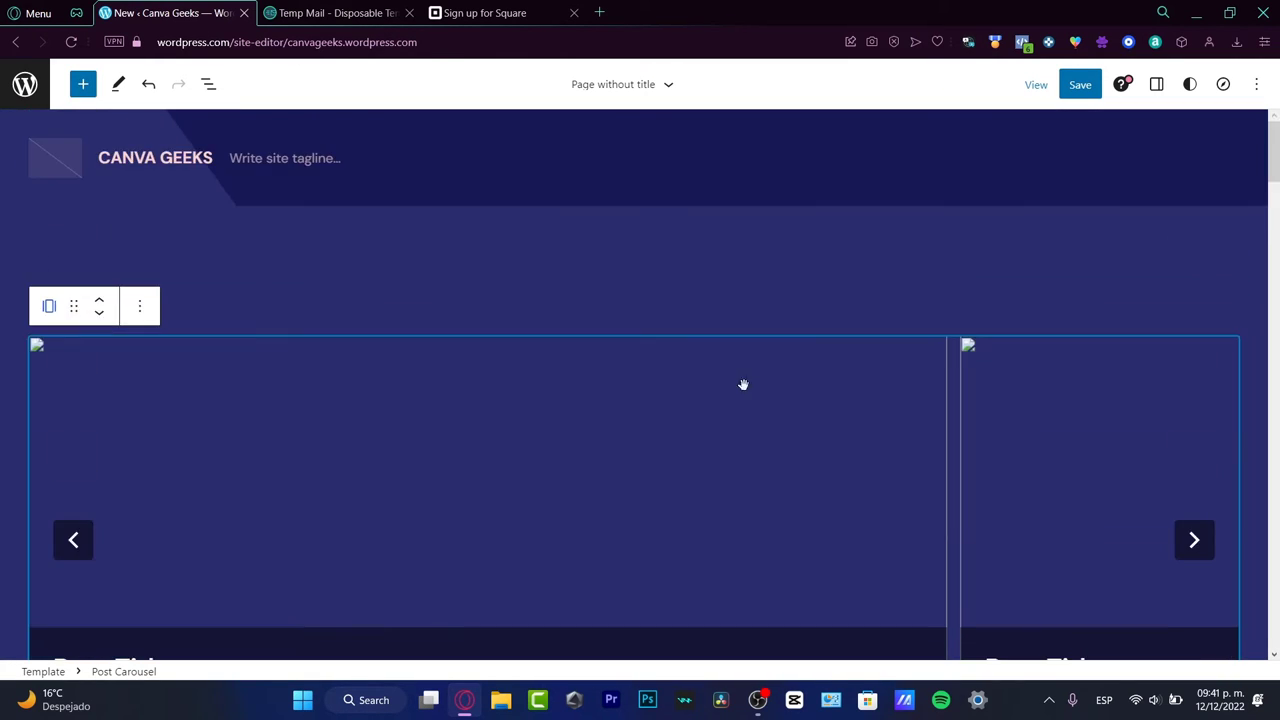
scroll(723, 403, "down", 3)
Show the Post Carousel's additional settings to examine its display, slideshow, article meta and post type options.
left_click(142, 142)
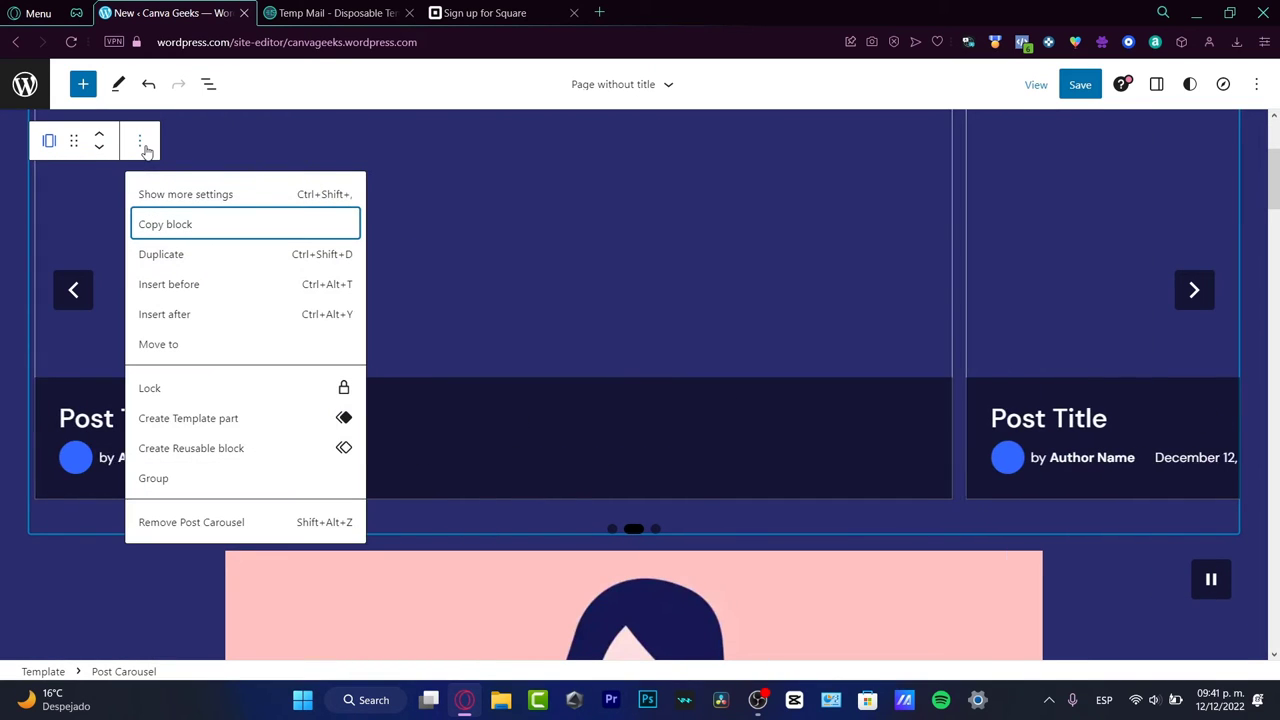
left_click(212, 192)
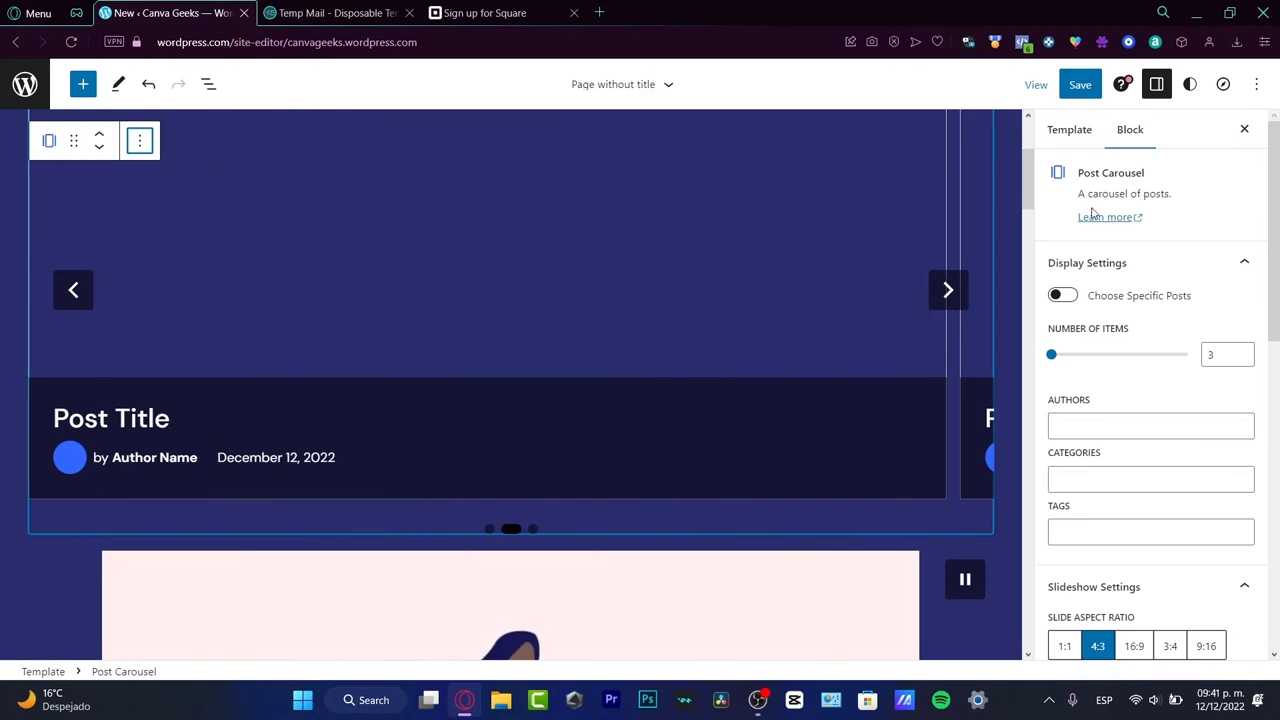
scroll(1134, 423, "down", 3)
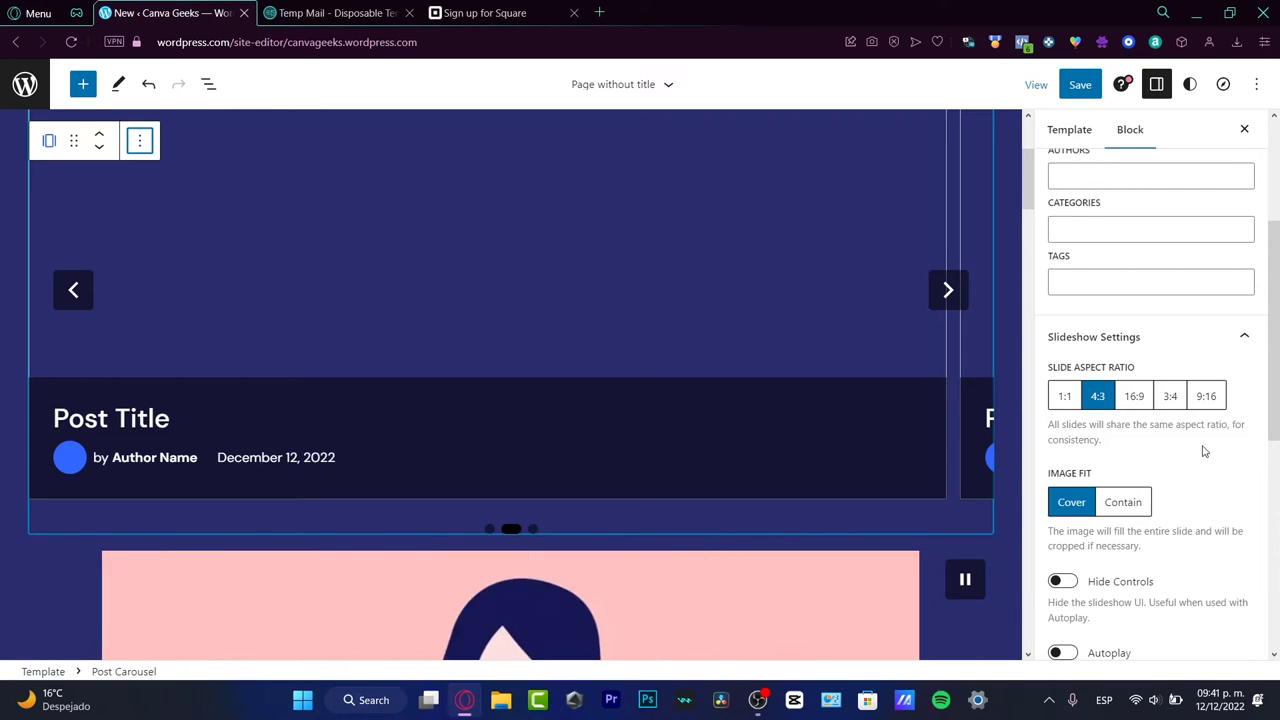
scroll(1203, 451, "down", 3)
scroll(1203, 451, "down", 3)
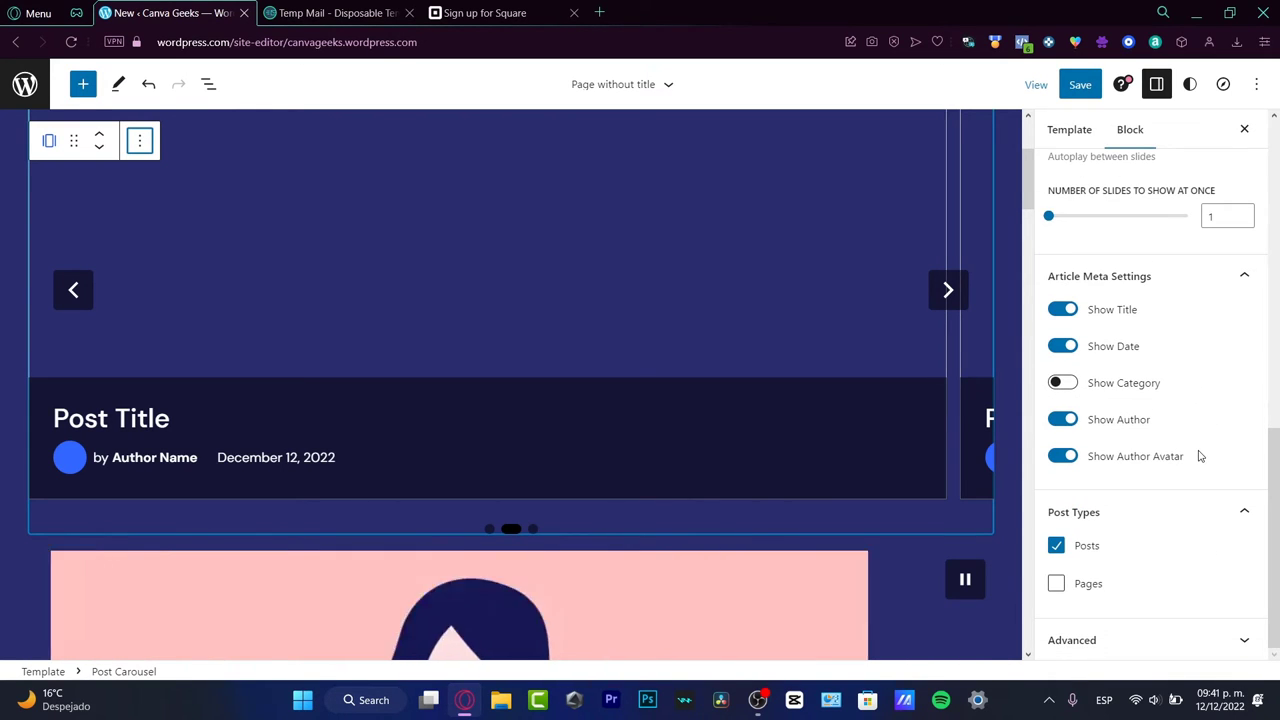
scroll(1196, 457, "up", 8)
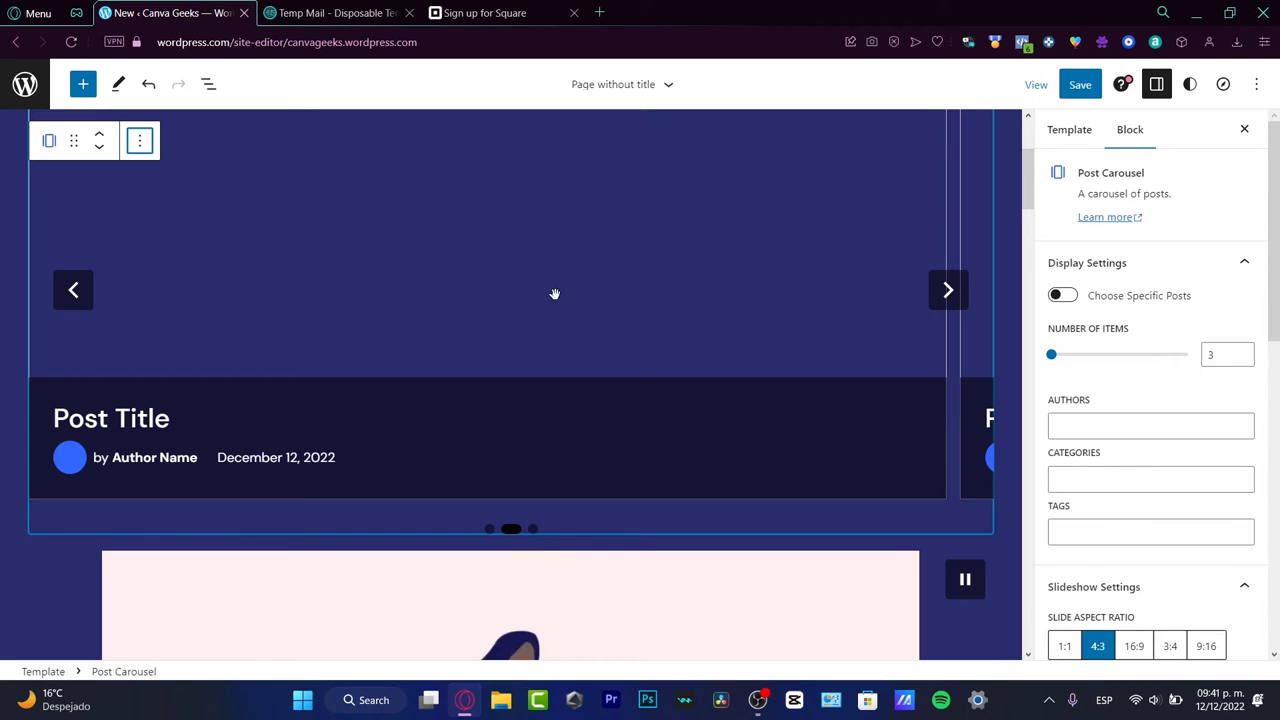
scroll(555, 293, "up", 2)
scroll(538, 288, "down", 8)
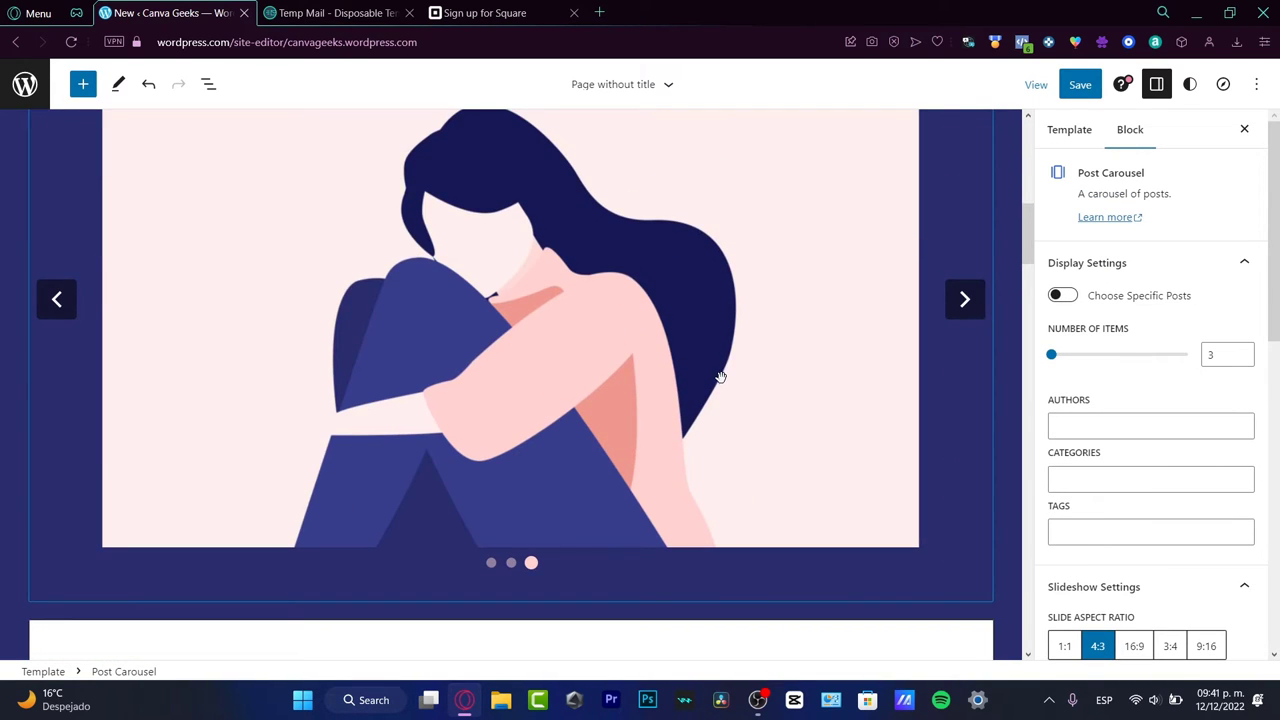
scroll(718, 376, "up", 6)
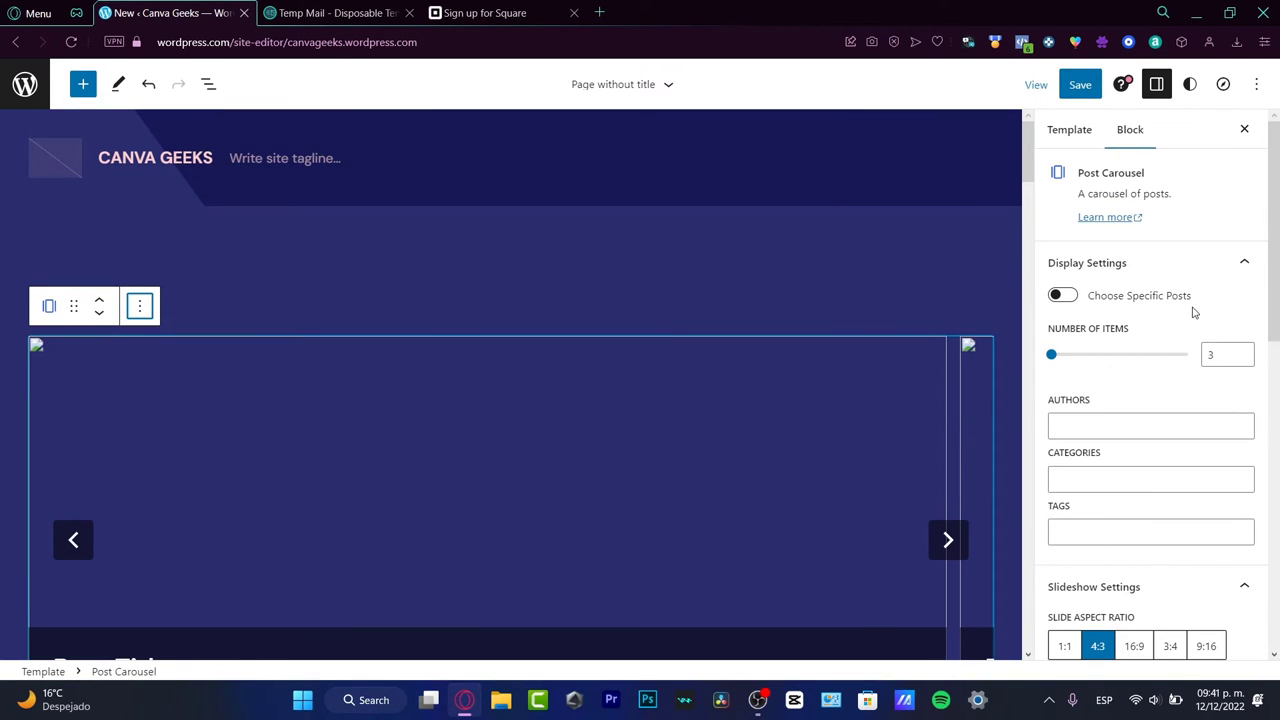
Turn on choosing specific posts for the Post Carousel and try looking up a post by the title "POST".
left_click(1060, 296)
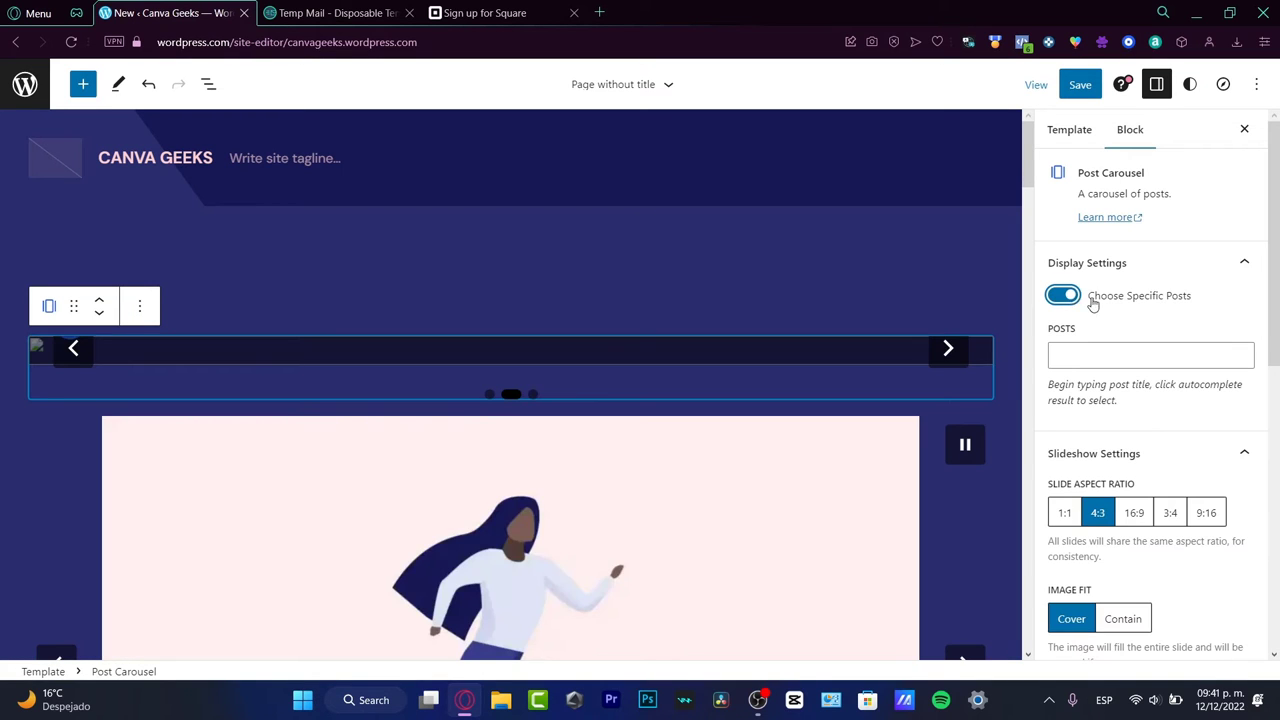
left_click(1112, 354)
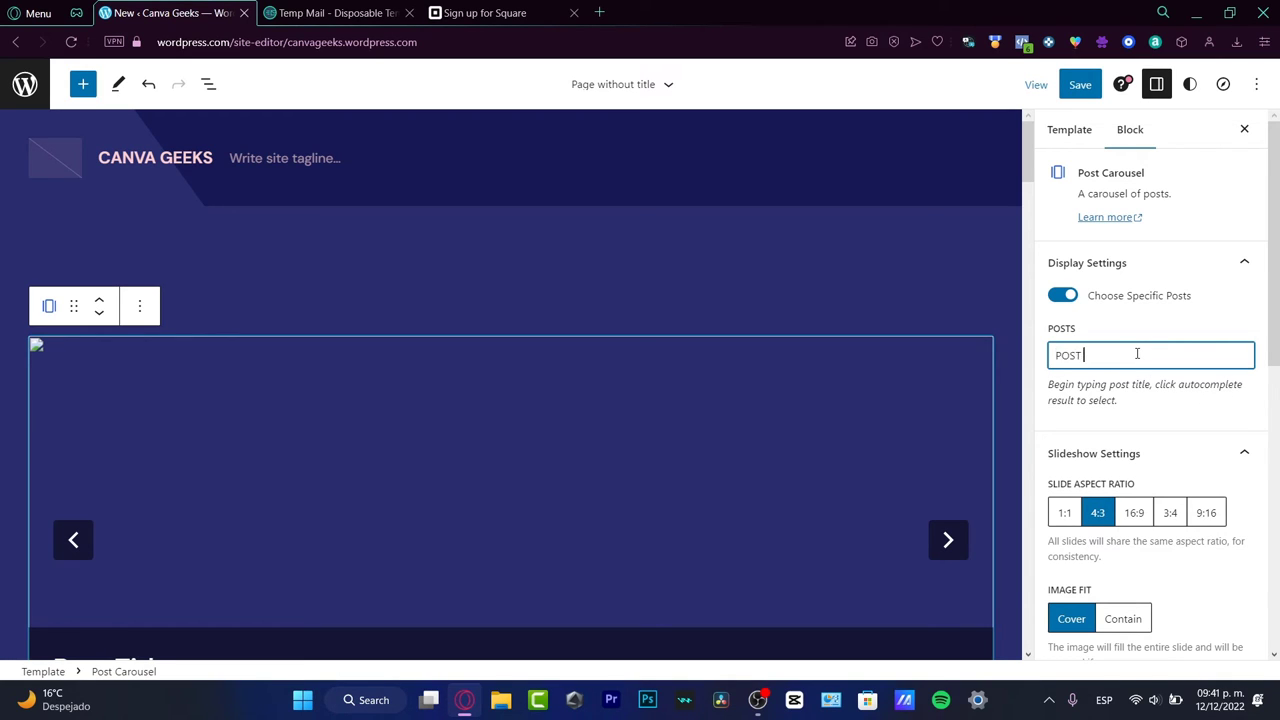
left_click(1190, 396)
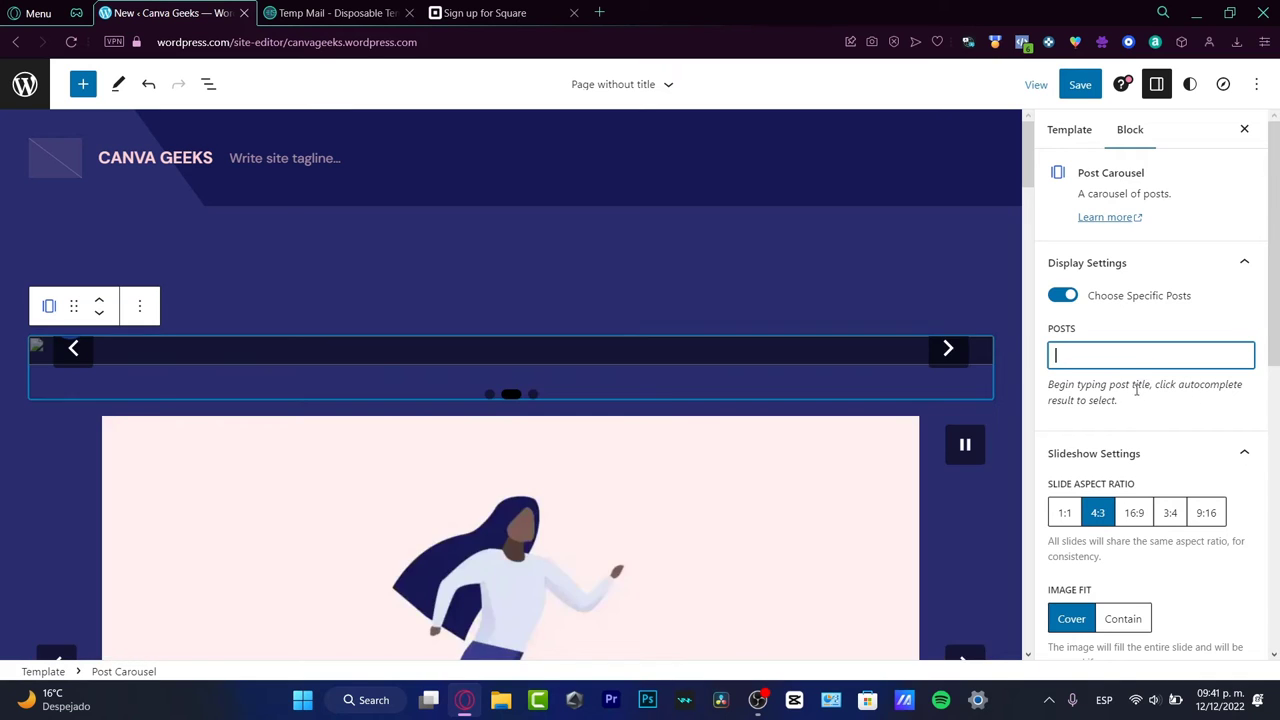
Try the slide aspect ratios 16:9, 9:16, 3:4 and 1:1 for the Post Carousel, and return it to 4:3.
scroll(1151, 413, "down", 5)
scroll(1151, 397, "up", 3)
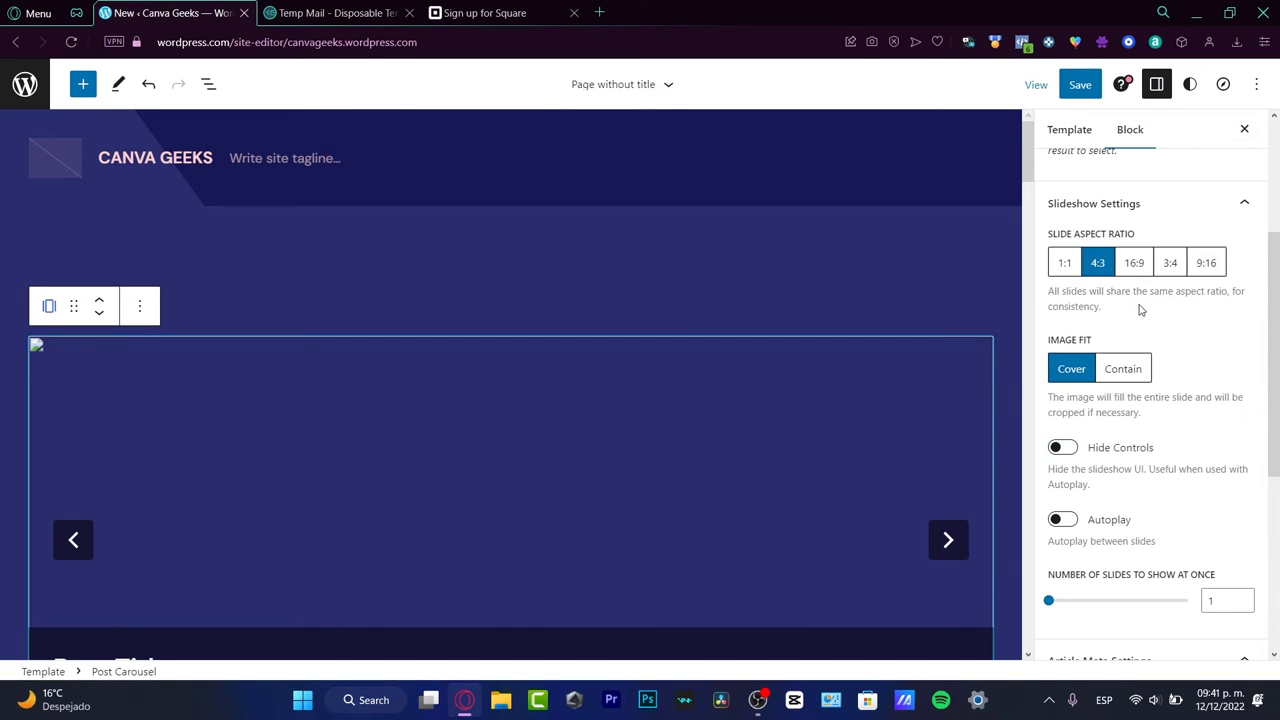
left_click(1135, 265)
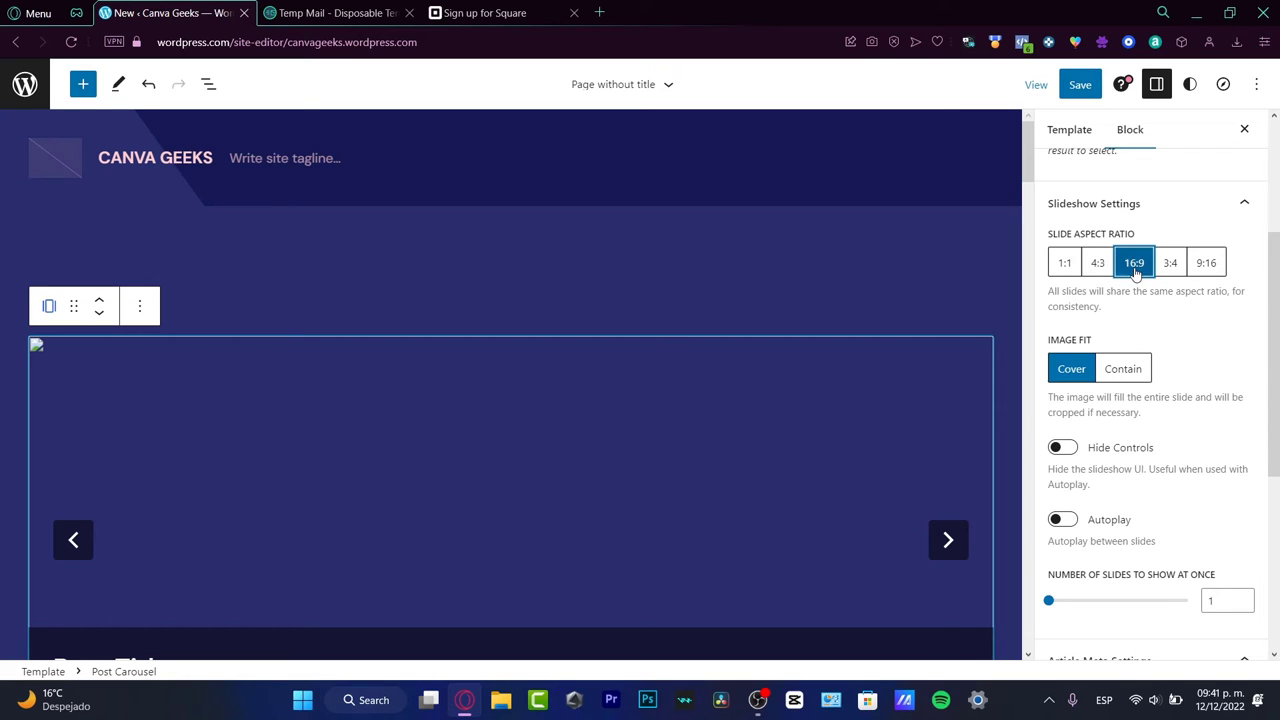
left_click(1211, 268)
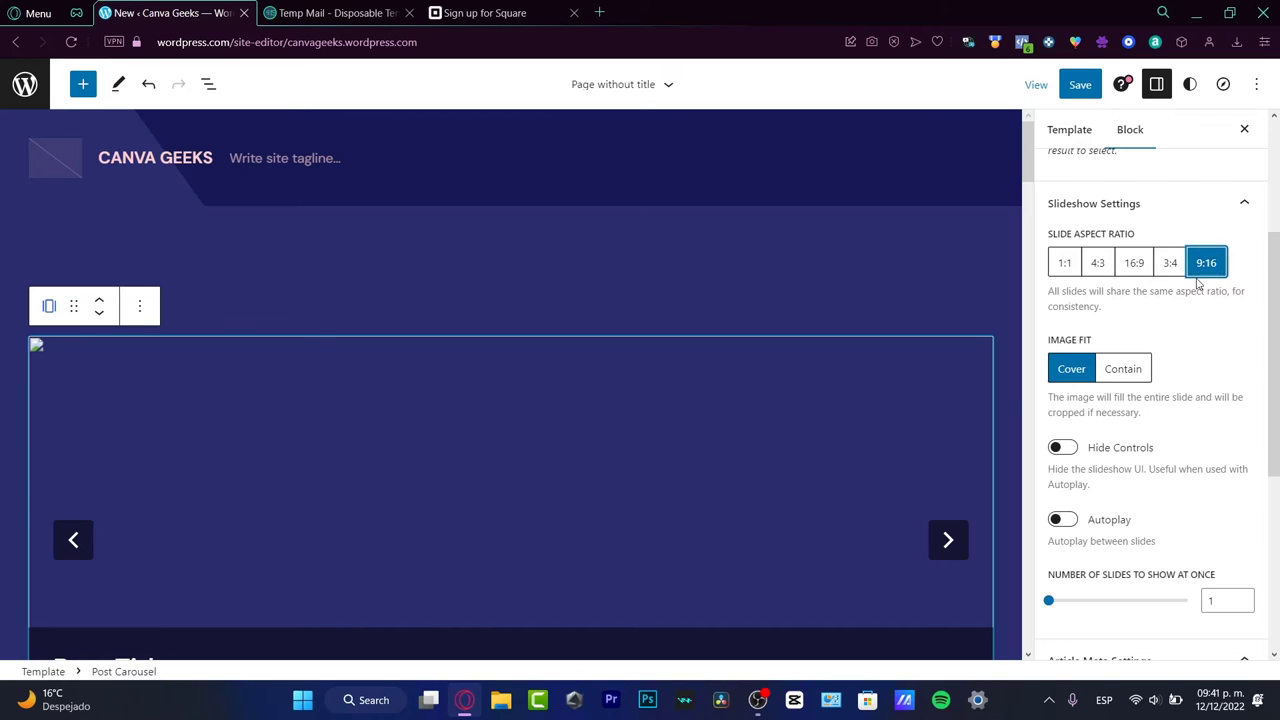
left_click(1173, 272)
left_click(1066, 266)
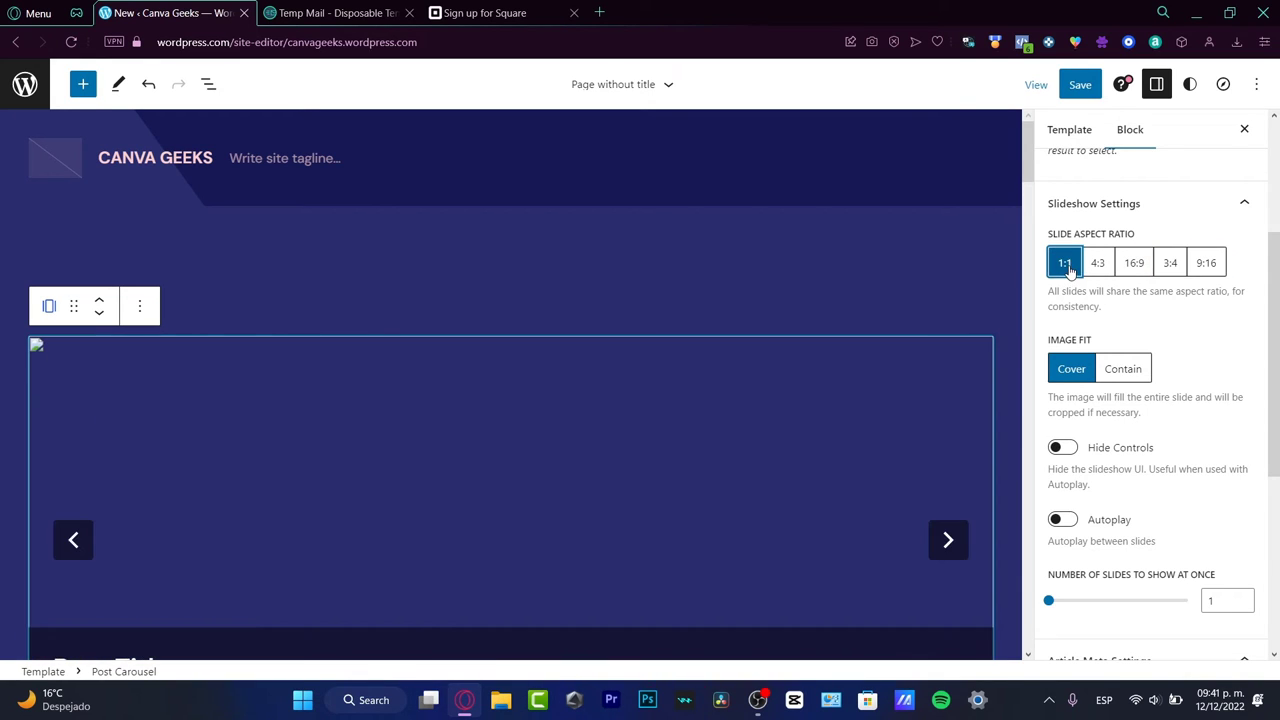
left_click(1101, 263)
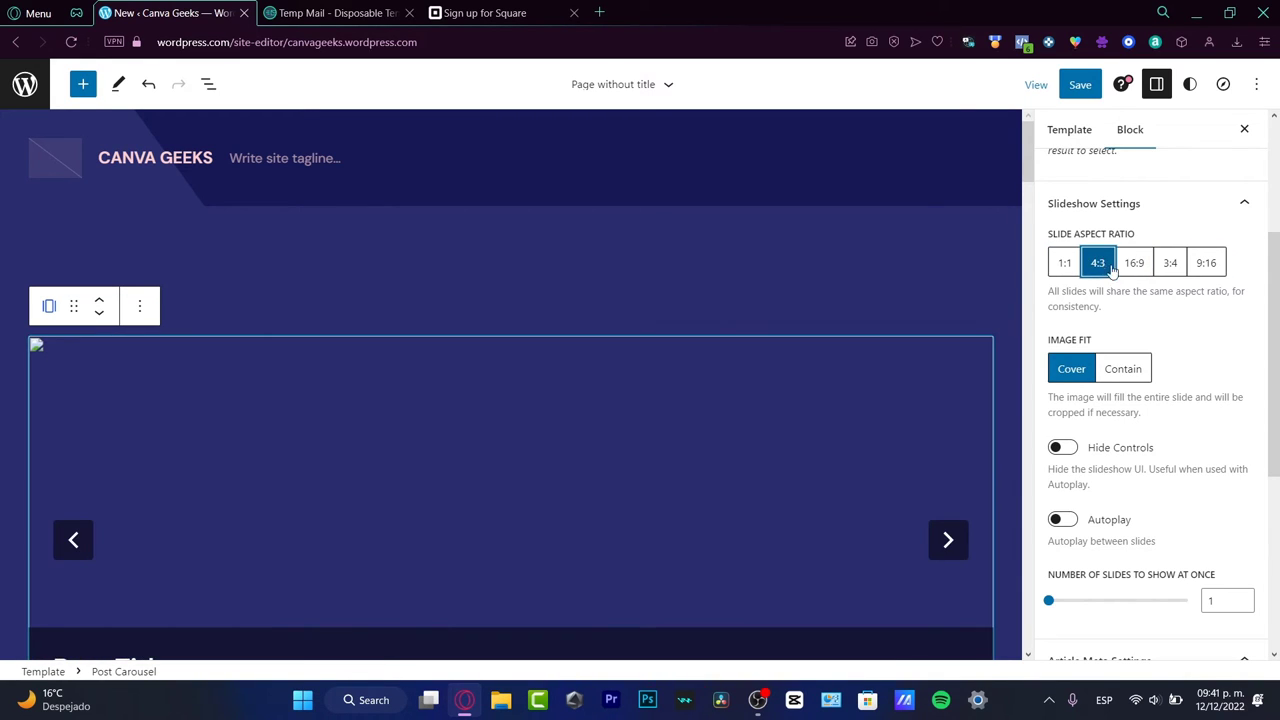
Turn on Autoplay for the Post Carousel and show the category in its article meta.
scroll(1175, 313, "down", 3)
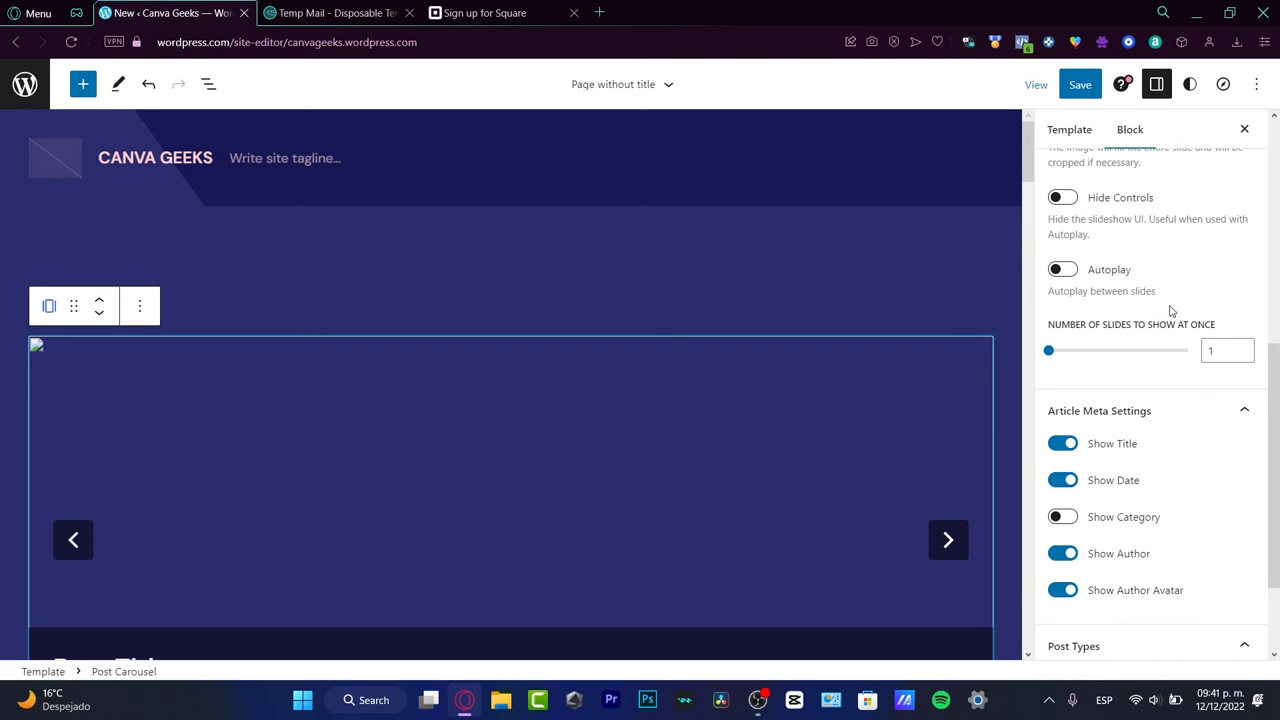
left_click(1063, 271)
scroll(1172, 300, "down", 2)
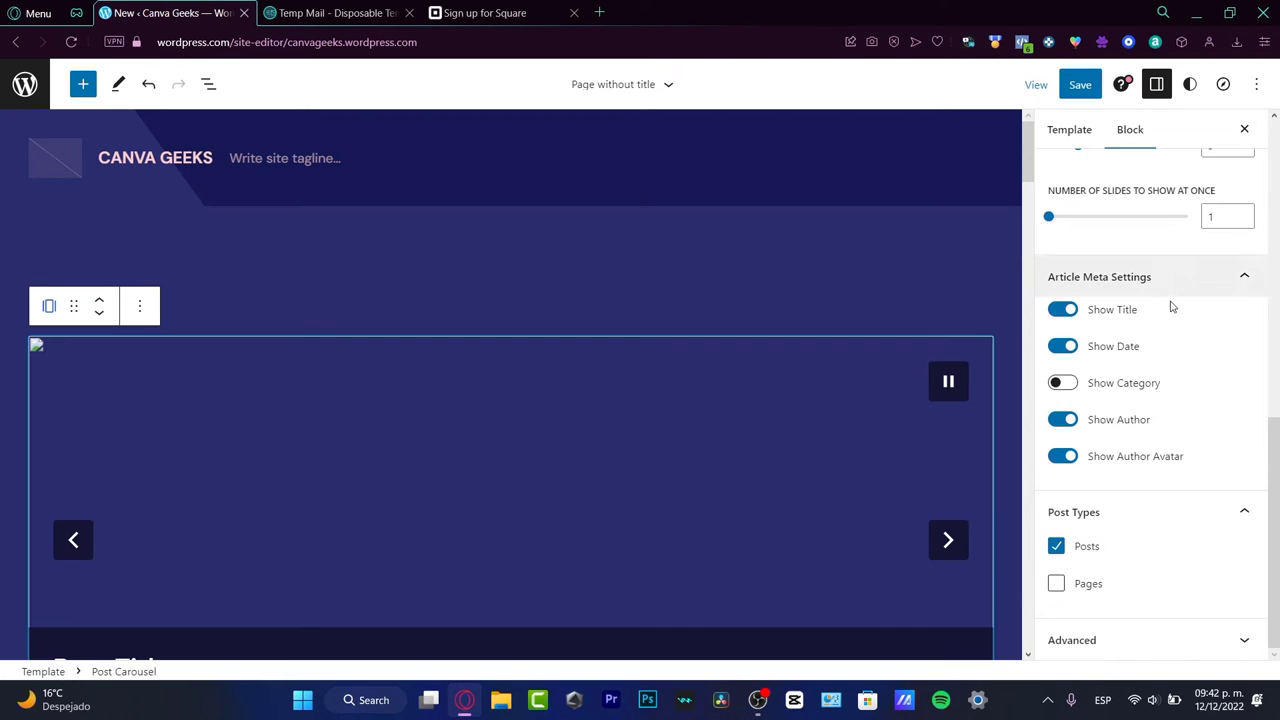
left_click(1068, 387)
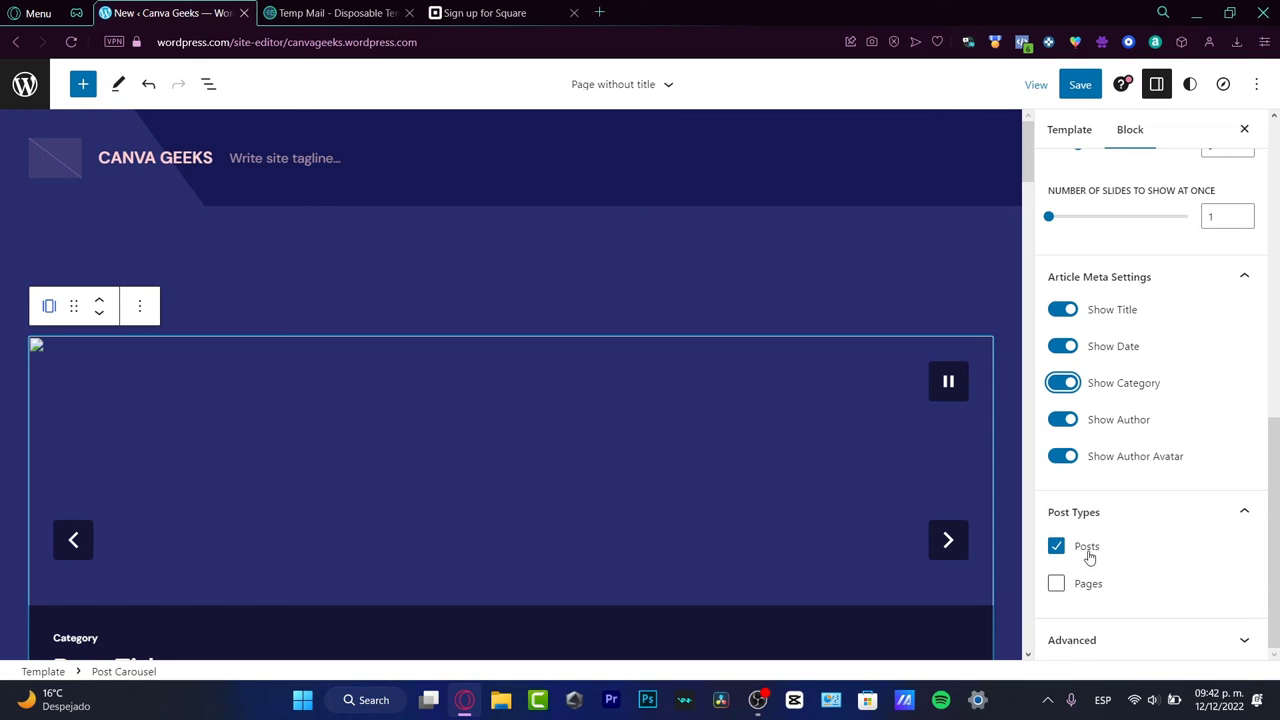
Include pages in the carousel's post types, reveal its advanced CSS class option, and hide the block settings.
left_click(1080, 583)
left_click(1188, 639)
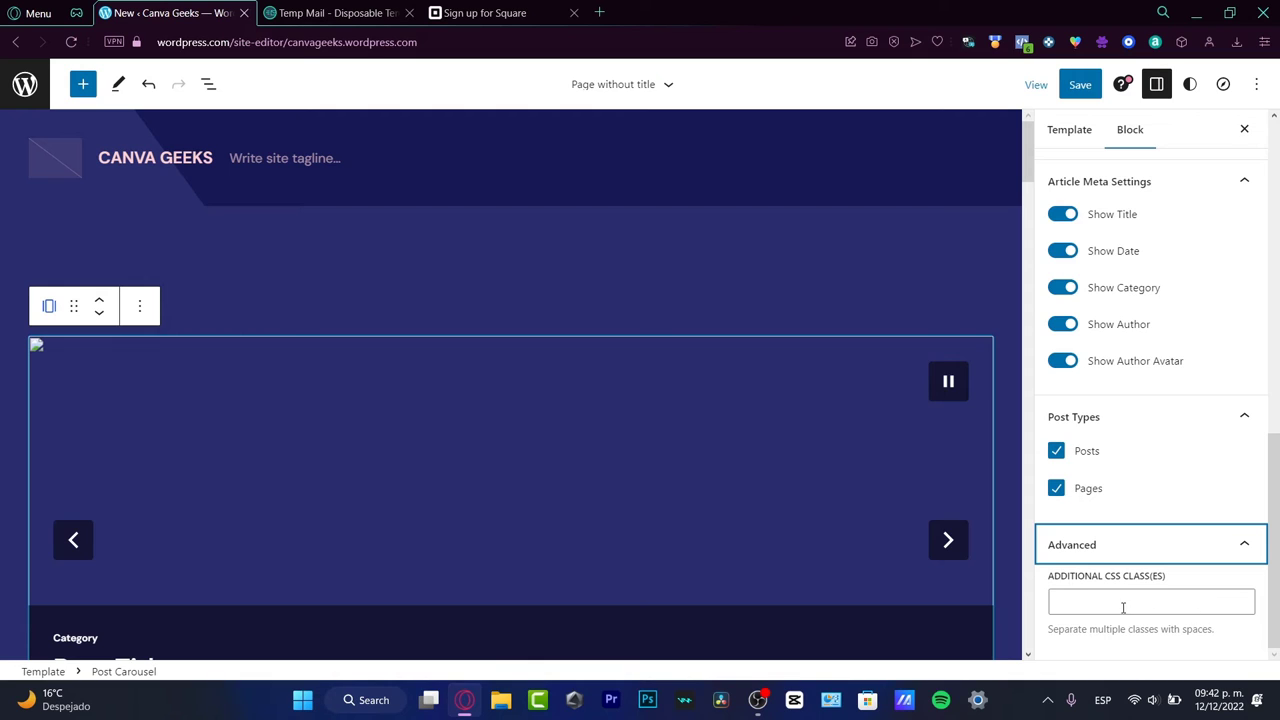
key("ctrl+shift+comma")
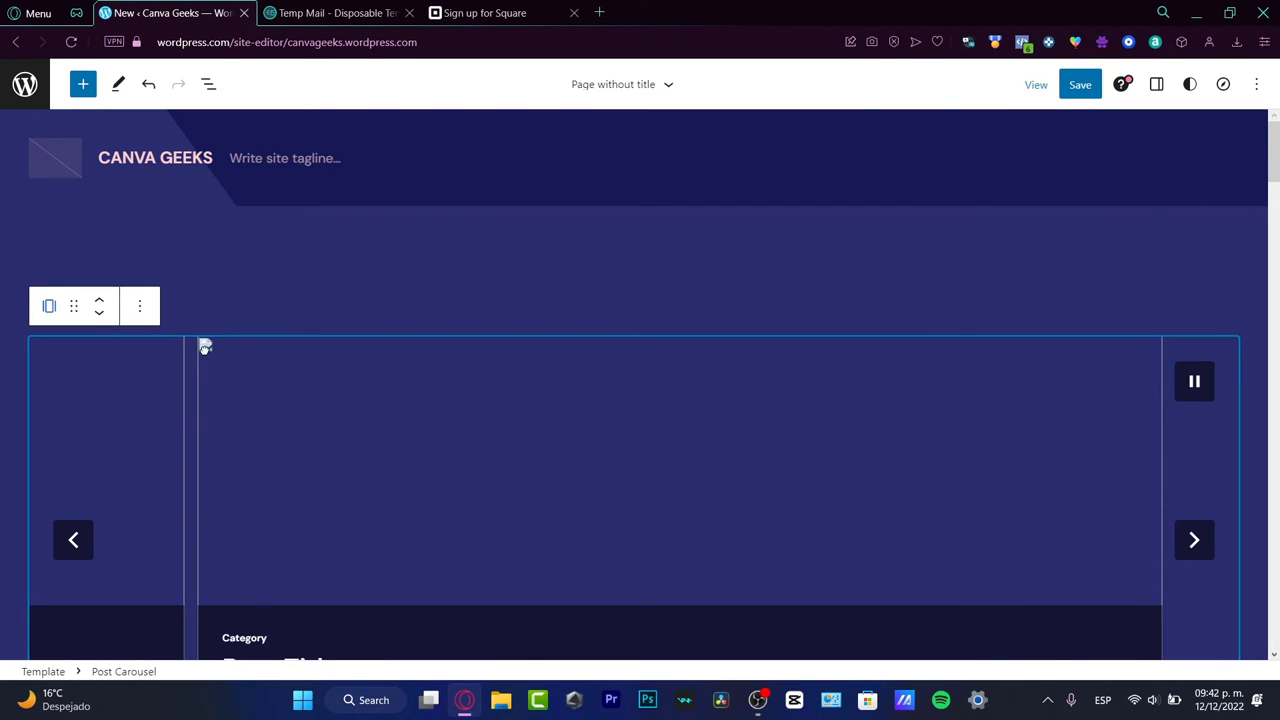
Go back through the Post Carousel's slides and examine its post details and placement above the image slideshow.
left_click(71, 550)
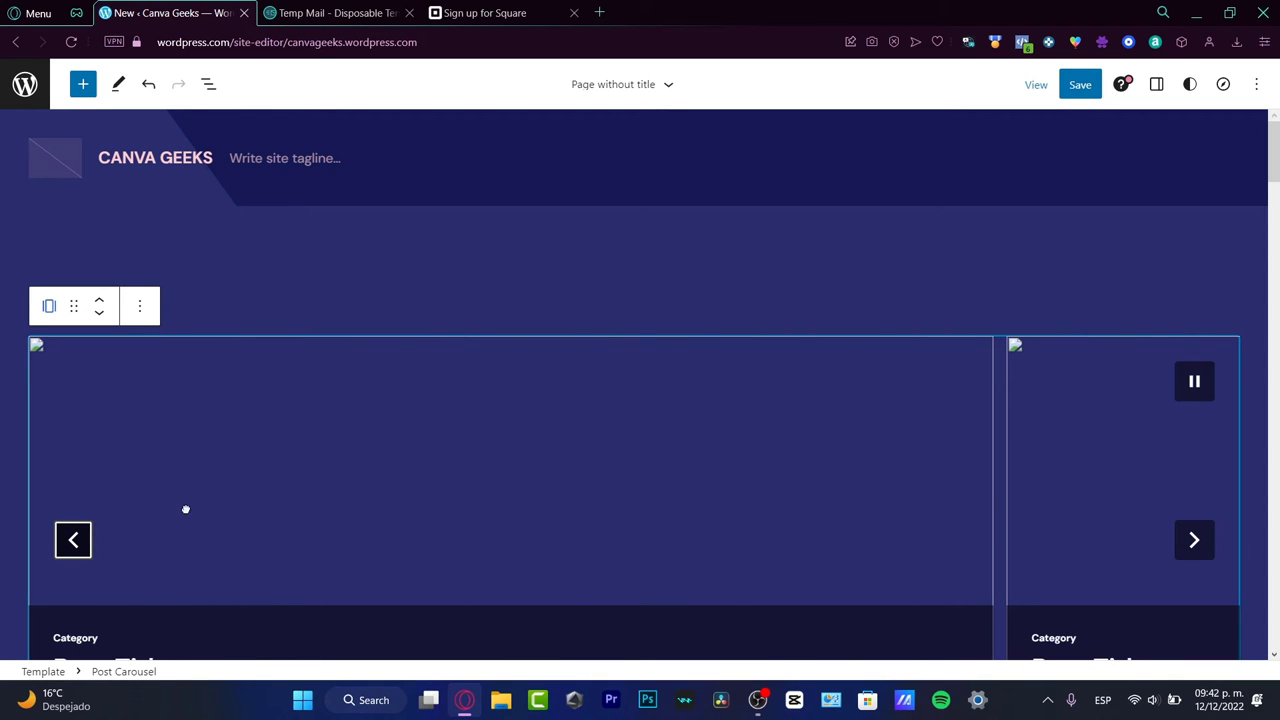
left_click(74, 551)
scroll(297, 483, "down", 3)
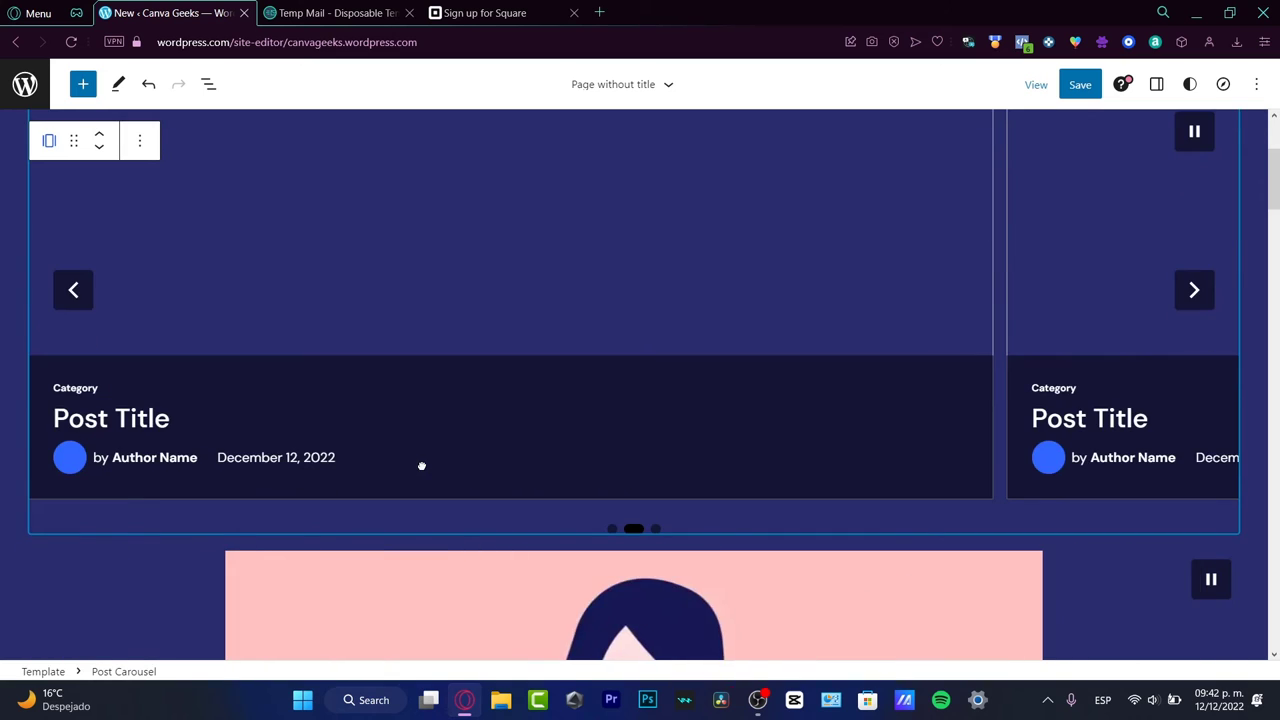
scroll(422, 466, "down", 3)
scroll(416, 459, "up", 5)
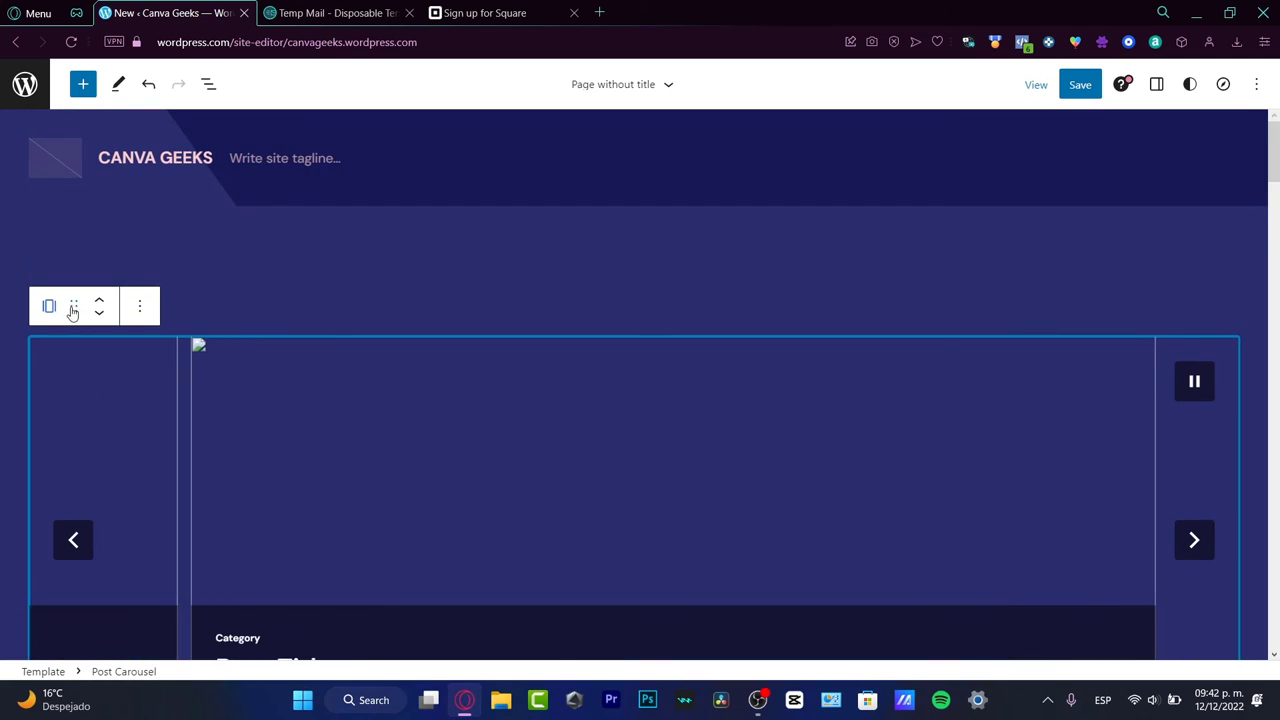
Leave the site editor for the site's plugin directory and search the plugins for "SLIDE".
key("alt+Left")
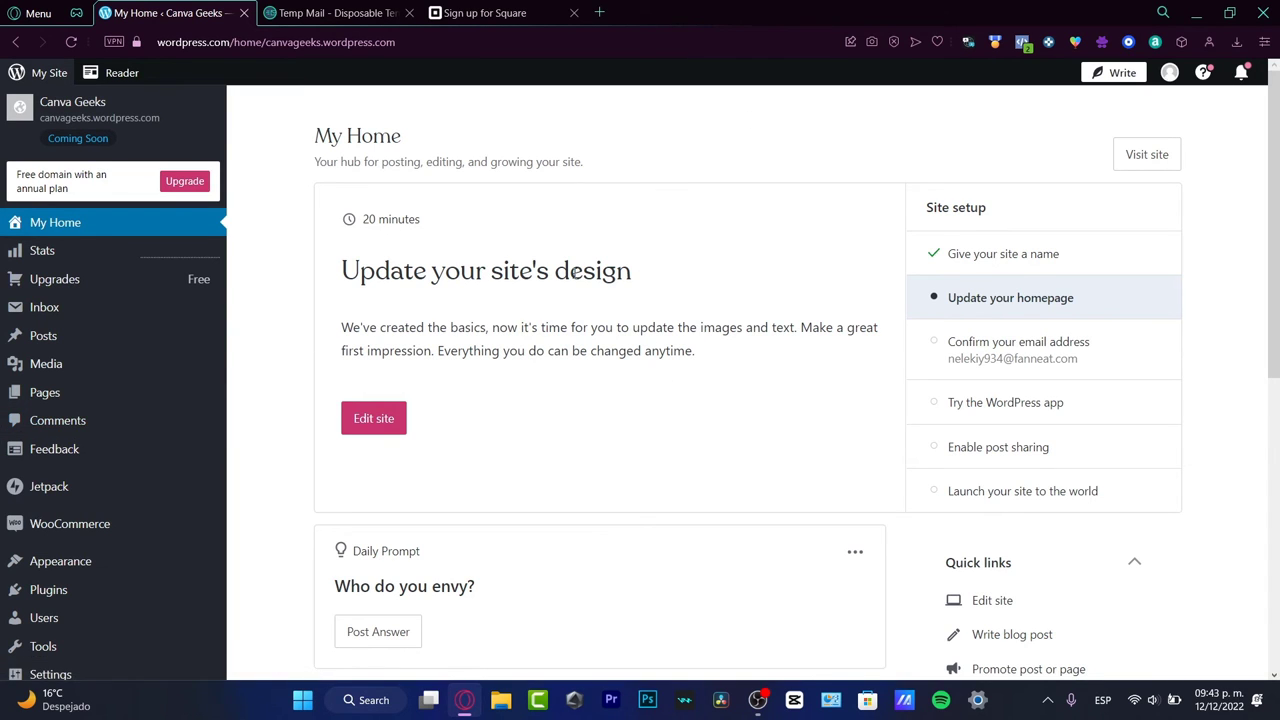
left_click(71, 591)
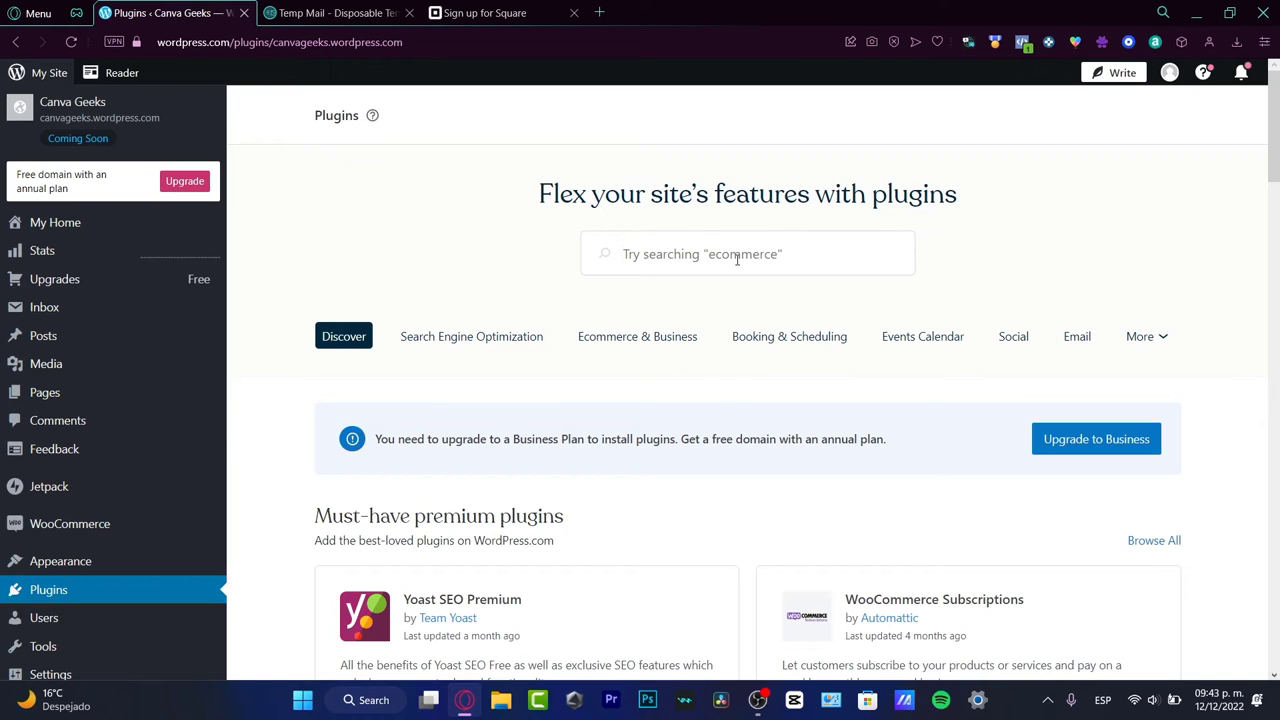
type("sl")
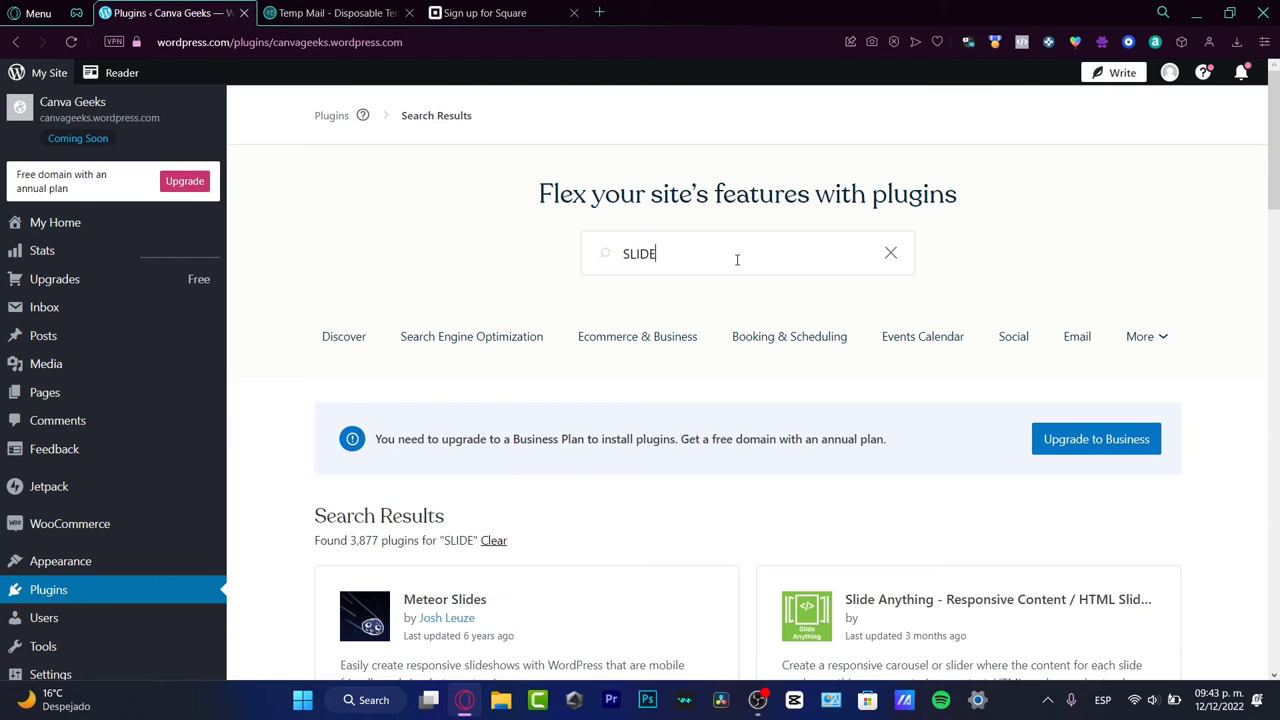
Browse the plugins found for "SLIDE", examining their descriptions, ratings, active installs and plan requirements.
scroll(640, 240, "down", 5)
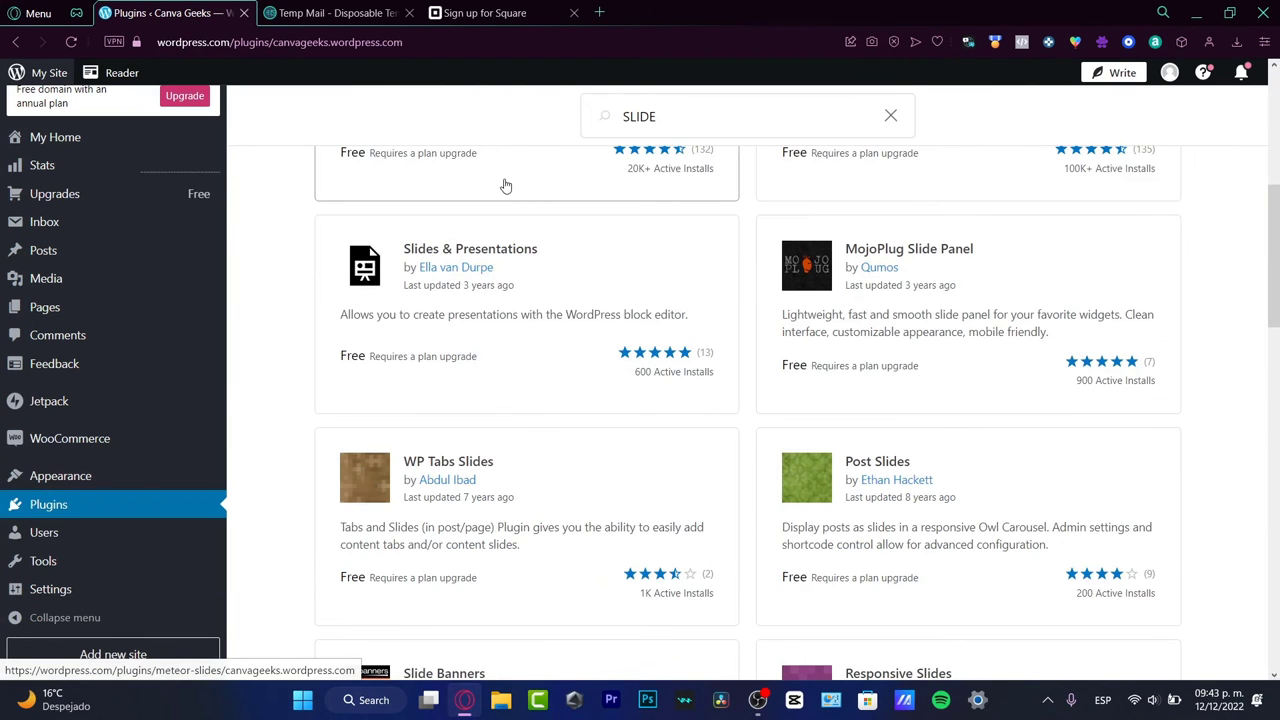
scroll(609, 248, "down", 2)
scroll(716, 276, "up", 3)
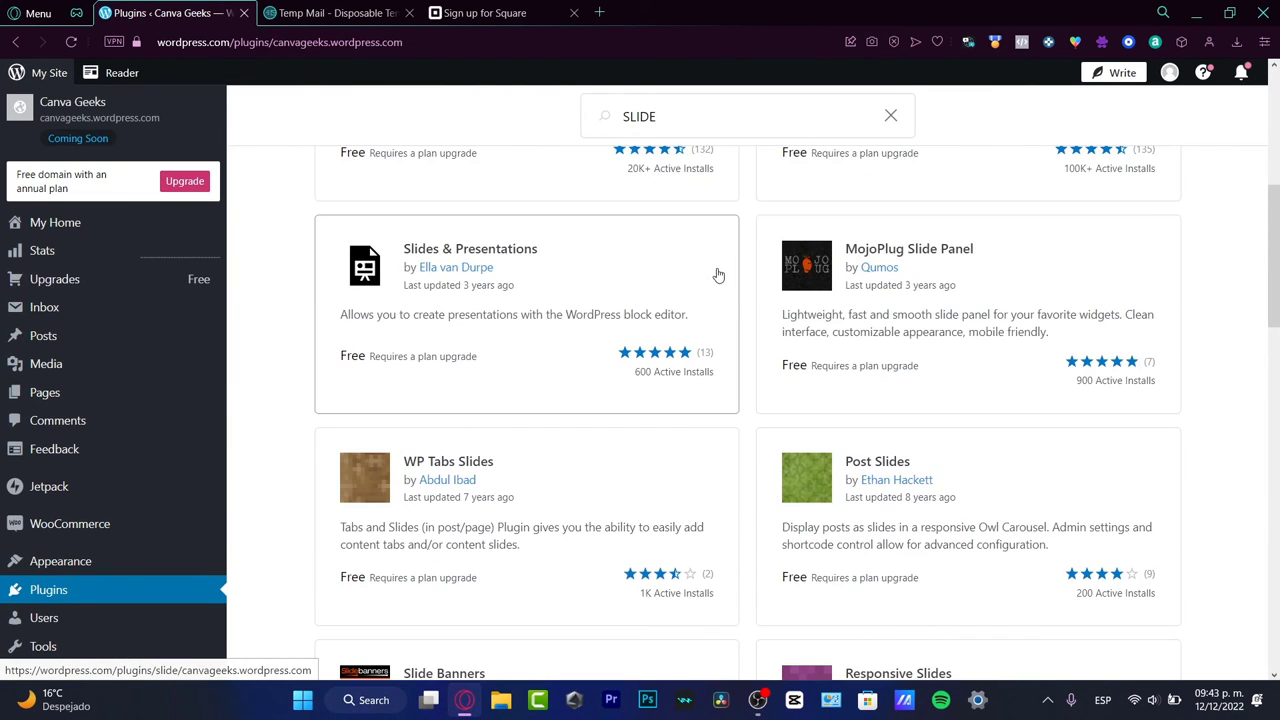
scroll(722, 303, "up", 3)
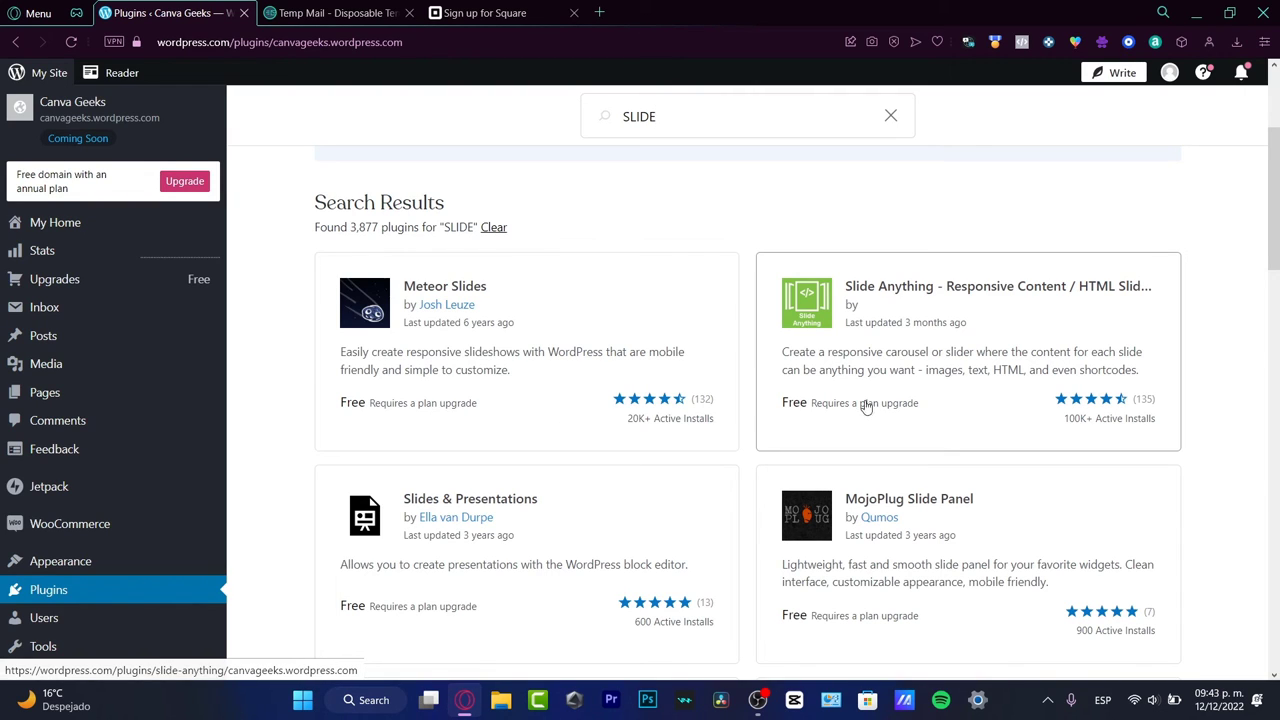
scroll(1003, 391, "down", 2)
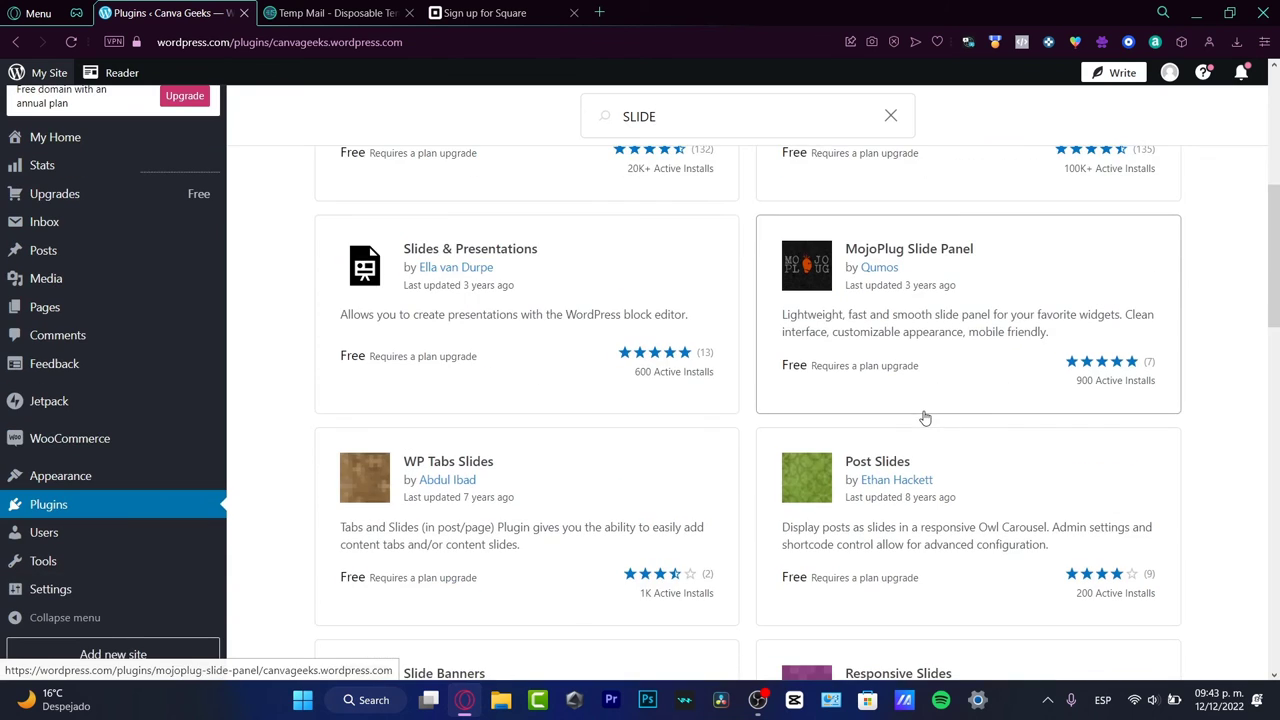
scroll(930, 420, "down", 3)
scroll(935, 425, "down", 3)
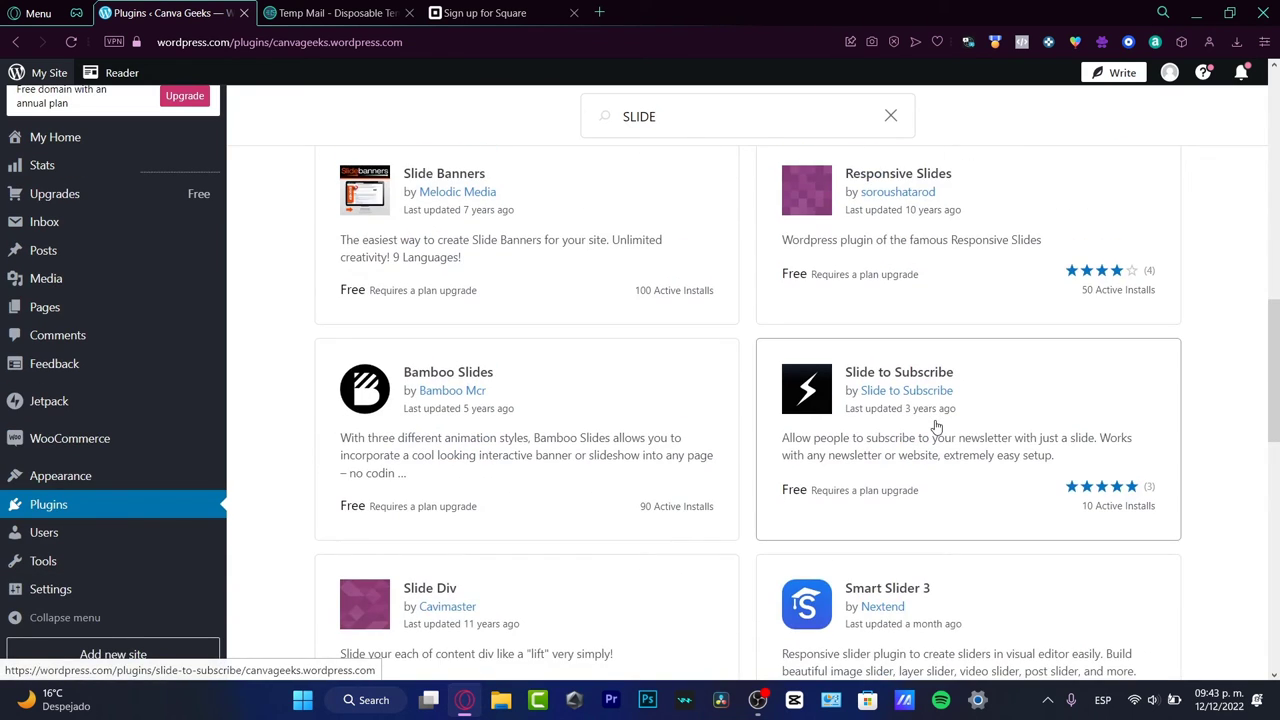
scroll(940, 429, "down", 6)
scroll(958, 452, "down", 2)
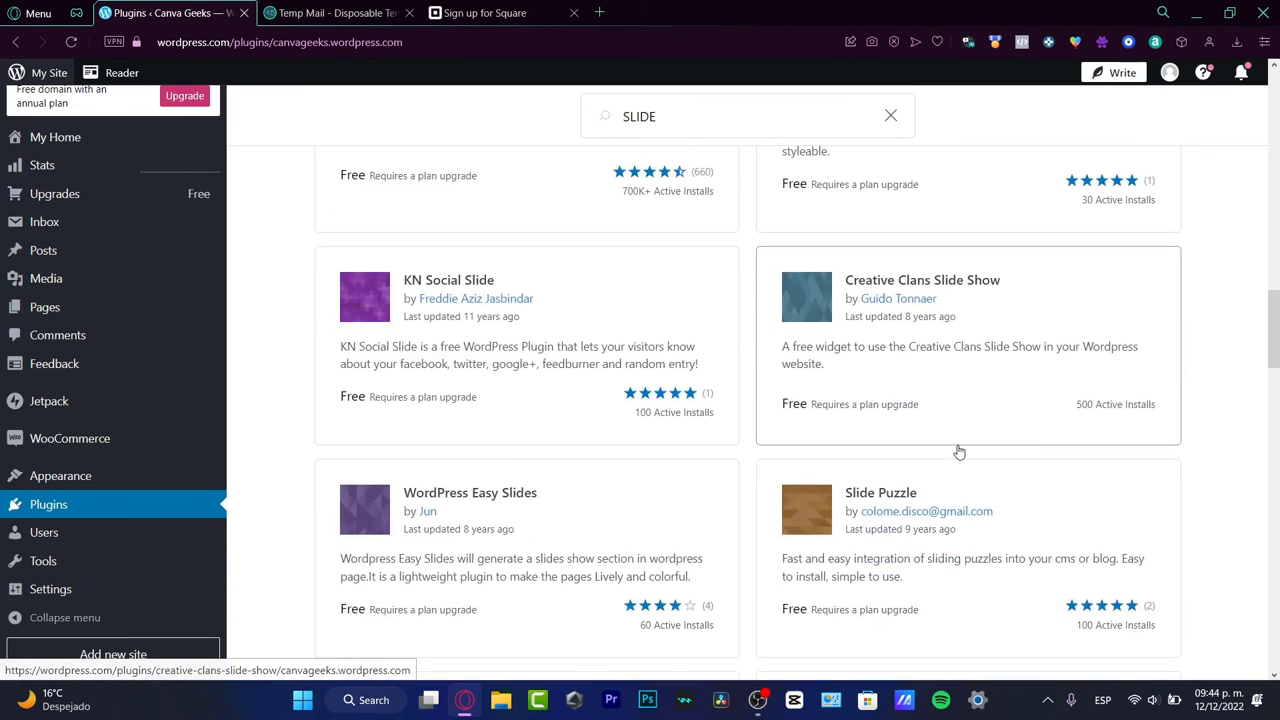
scroll(958, 452, "down", 5)
scroll(958, 452, "up", 8)
scroll(958, 452, "up", 12)
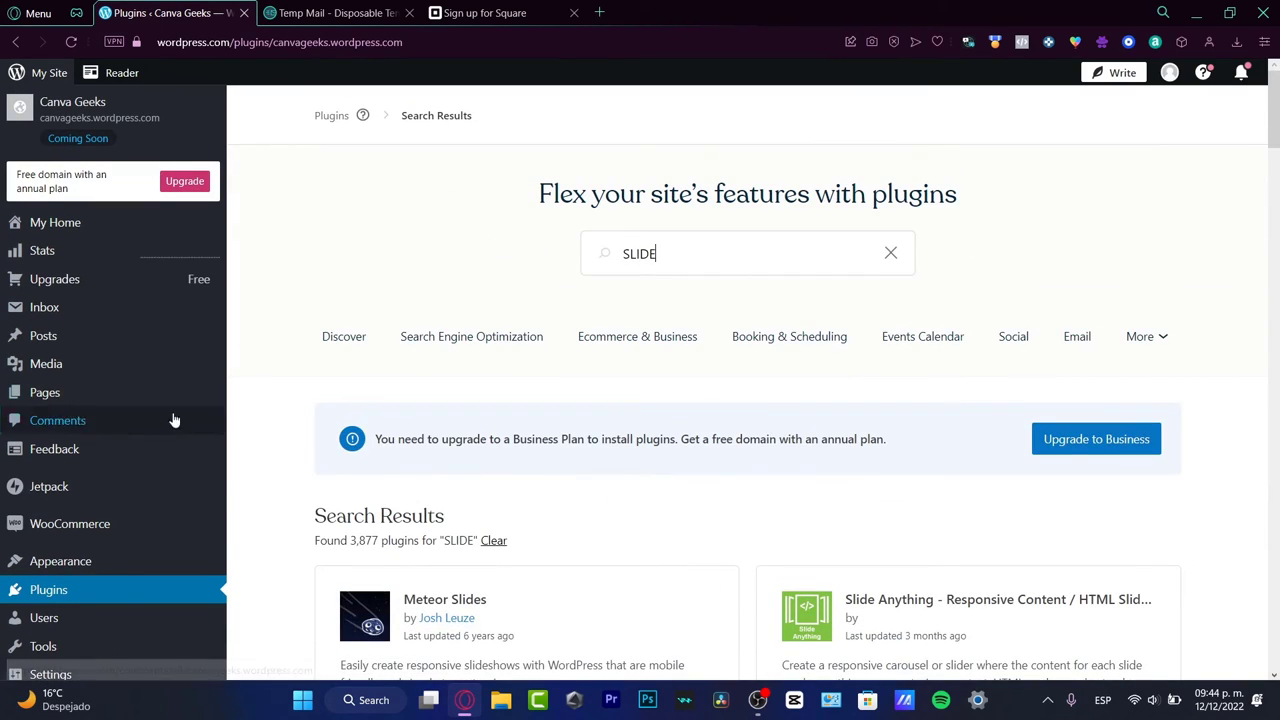
scroll(155, 446, "down", 3)
scroll(957, 400, "down", 15)
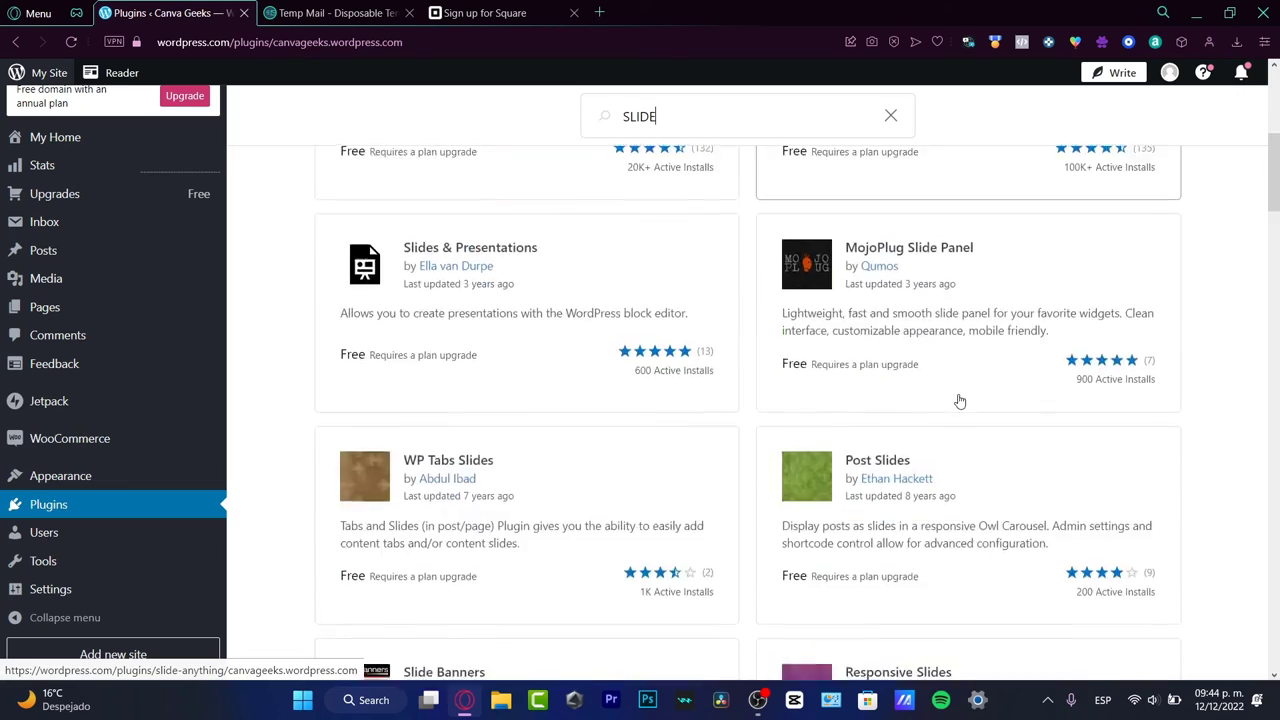
scroll(960, 400, "down", 12)
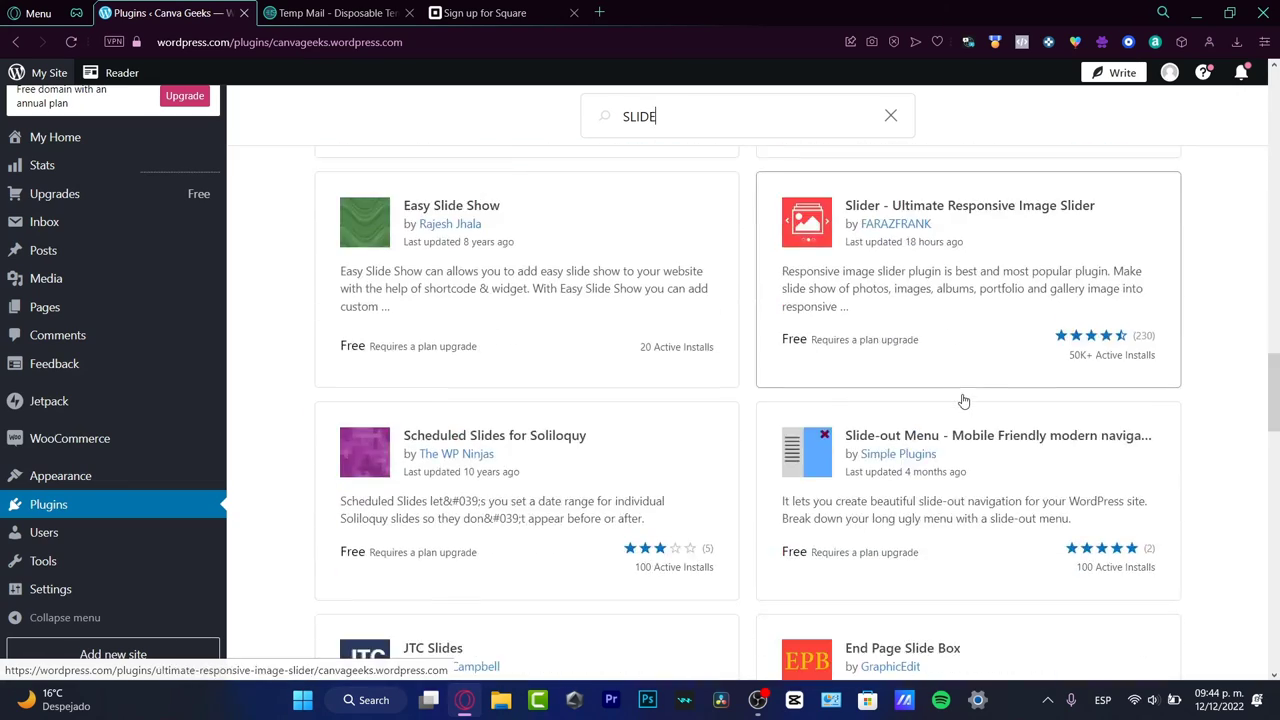
scroll(966, 403, "down", 3)
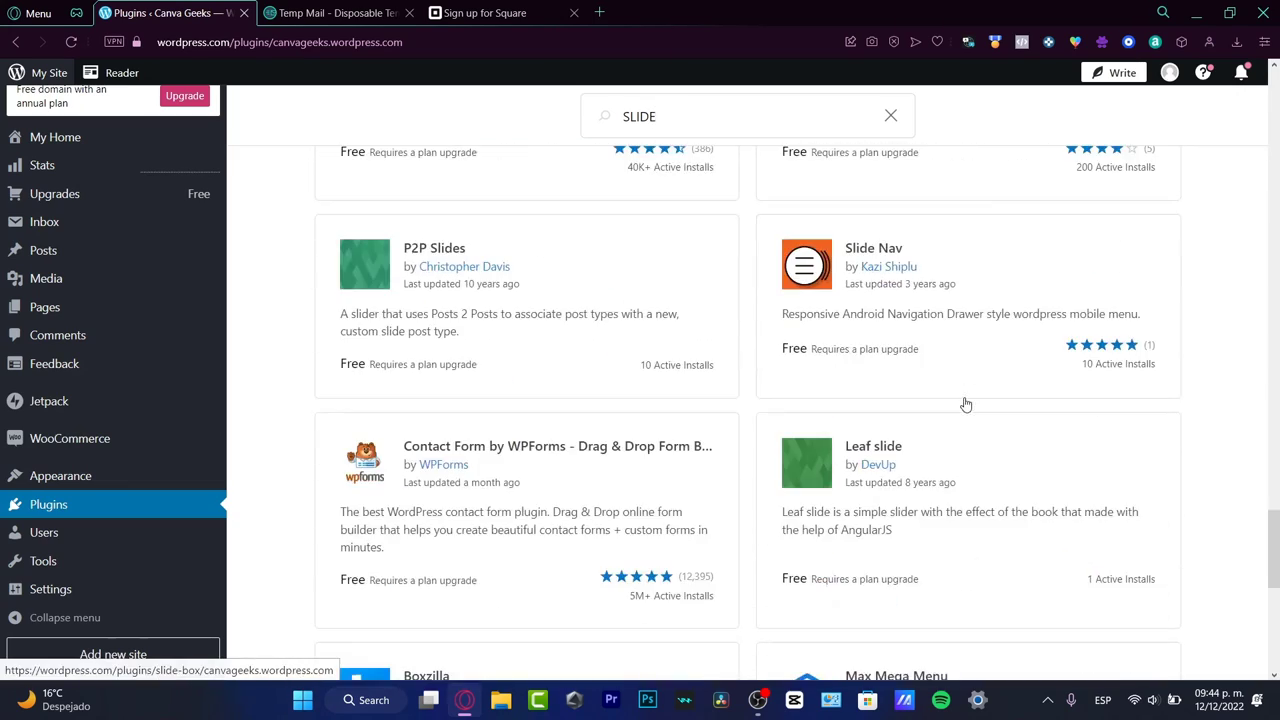
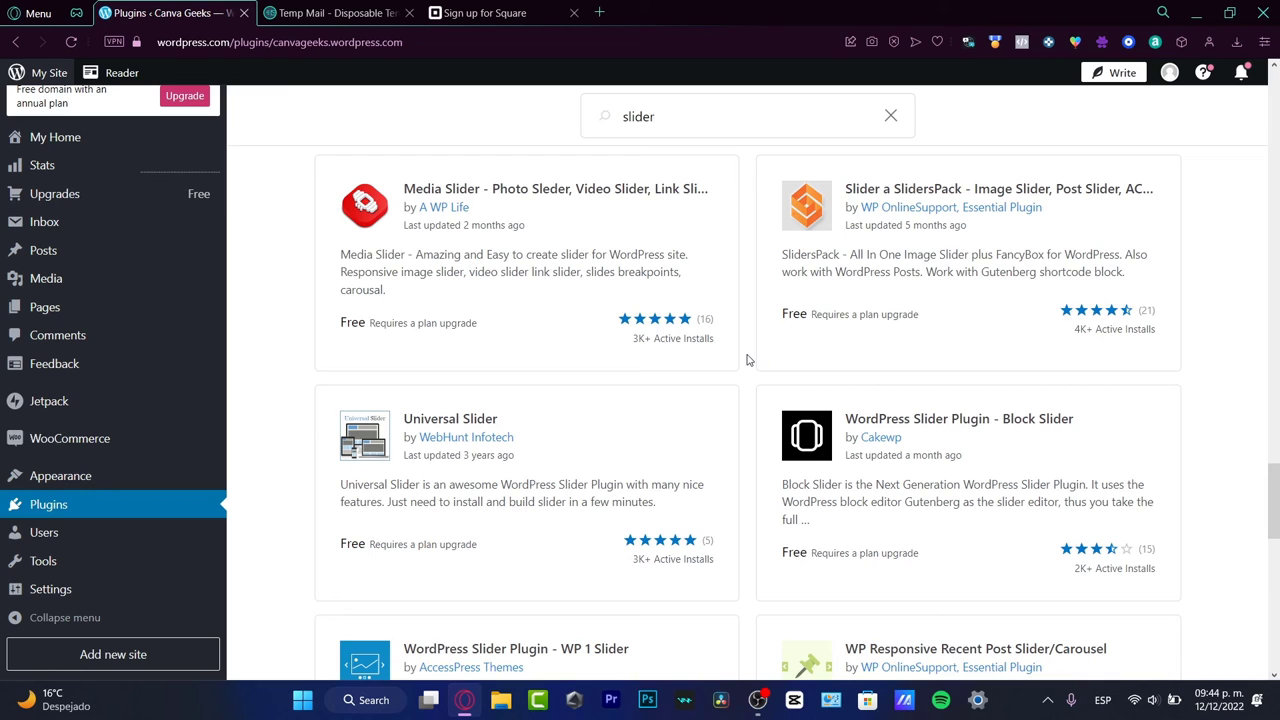
Browse the plugin search results for "slider" to compare the available image, post and carousel sliders.
scroll(748, 362, "down", 5)
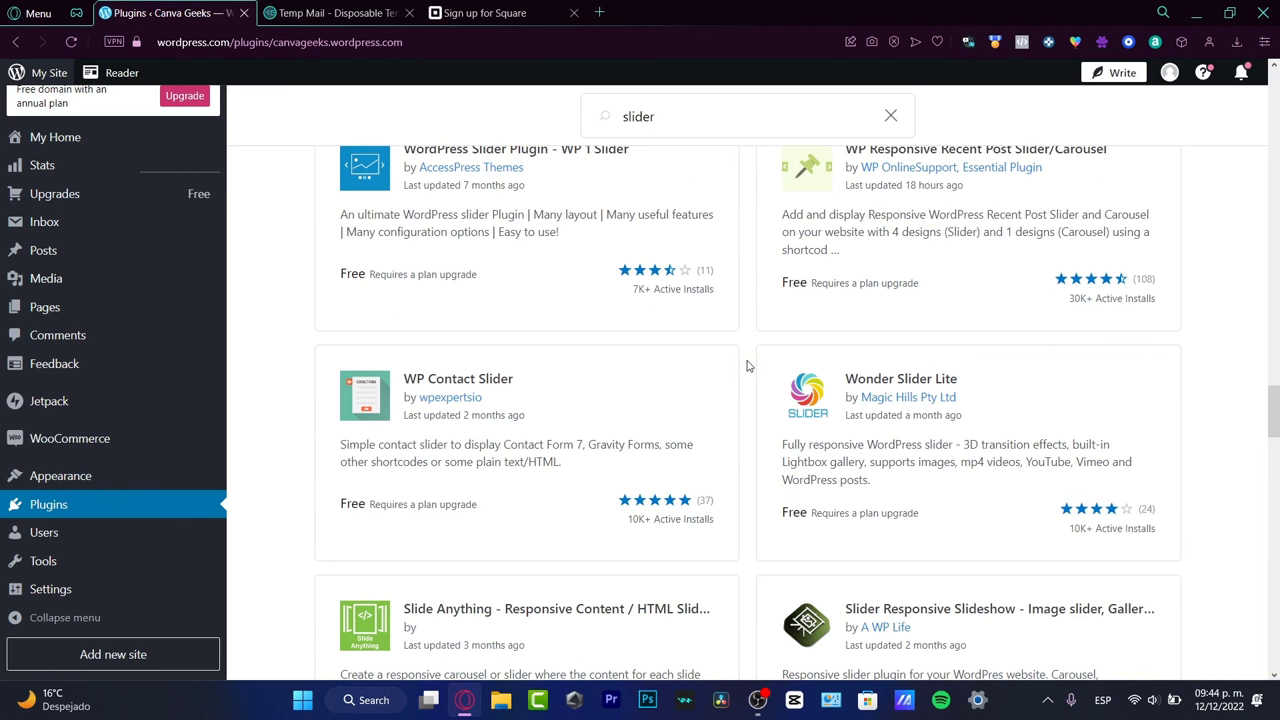
scroll(746, 363, "down", 5)
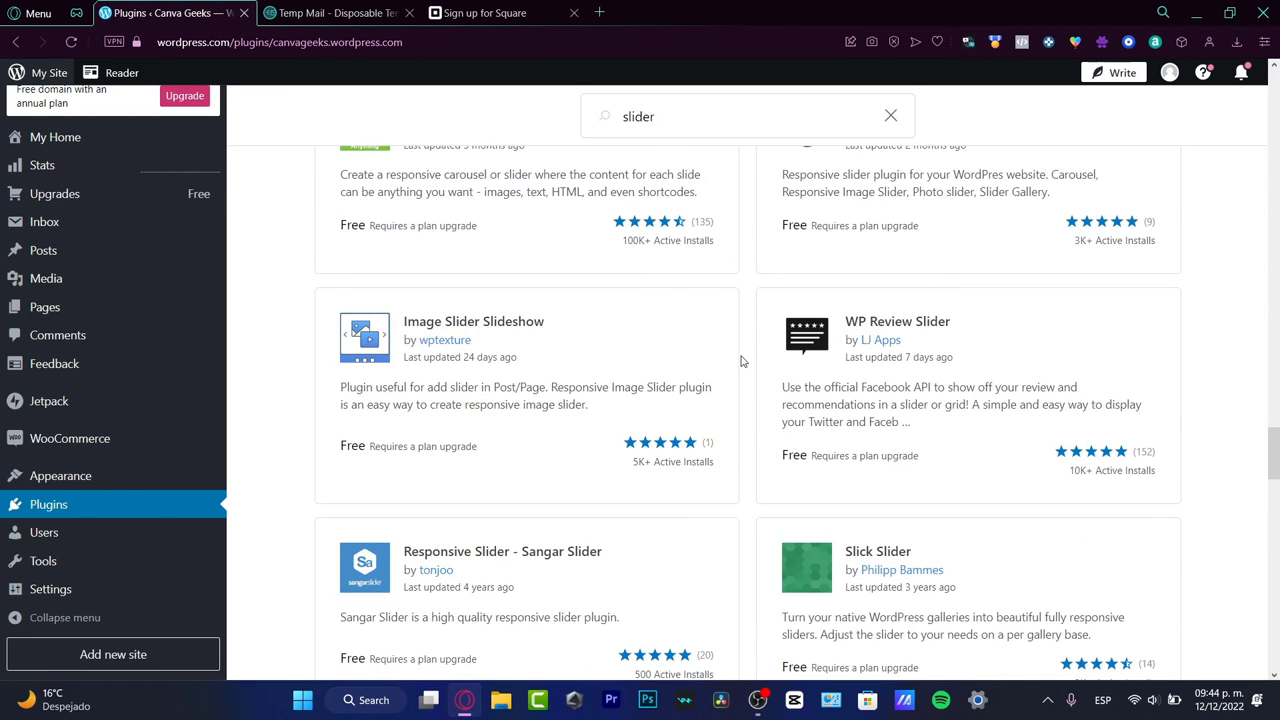
scroll(741, 362, "down", 4)
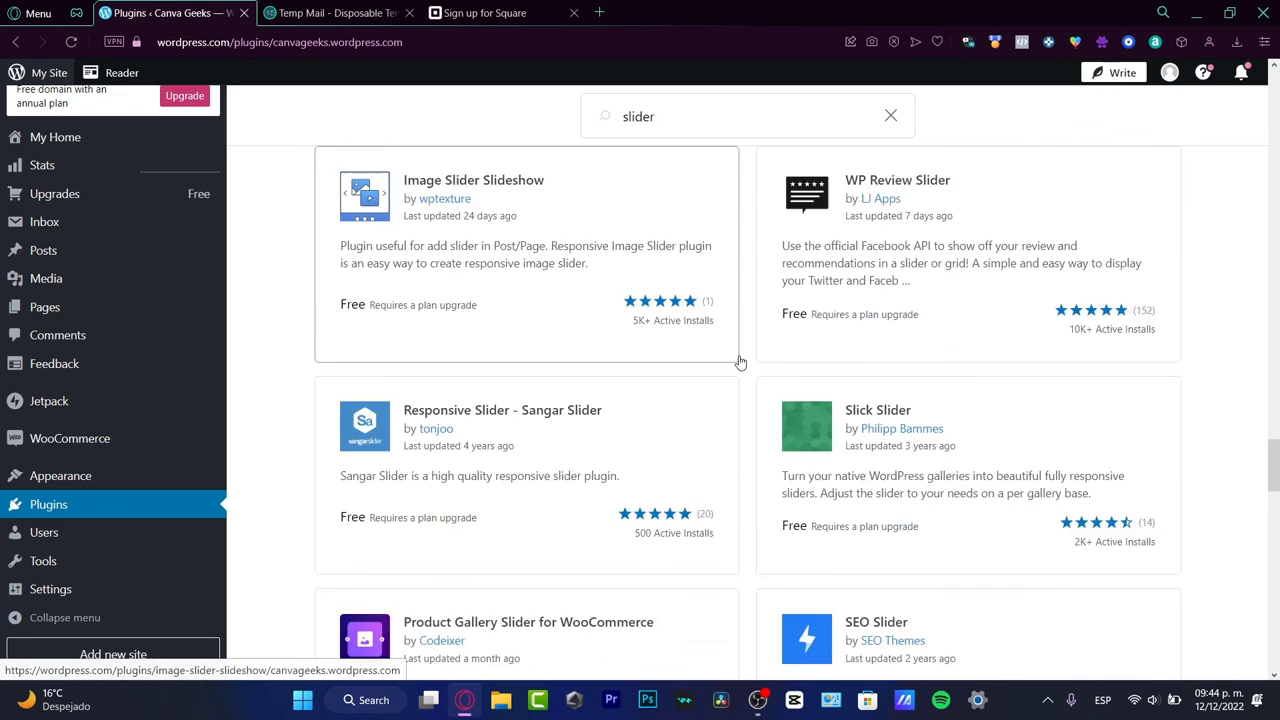
scroll(741, 364, "down", 4)
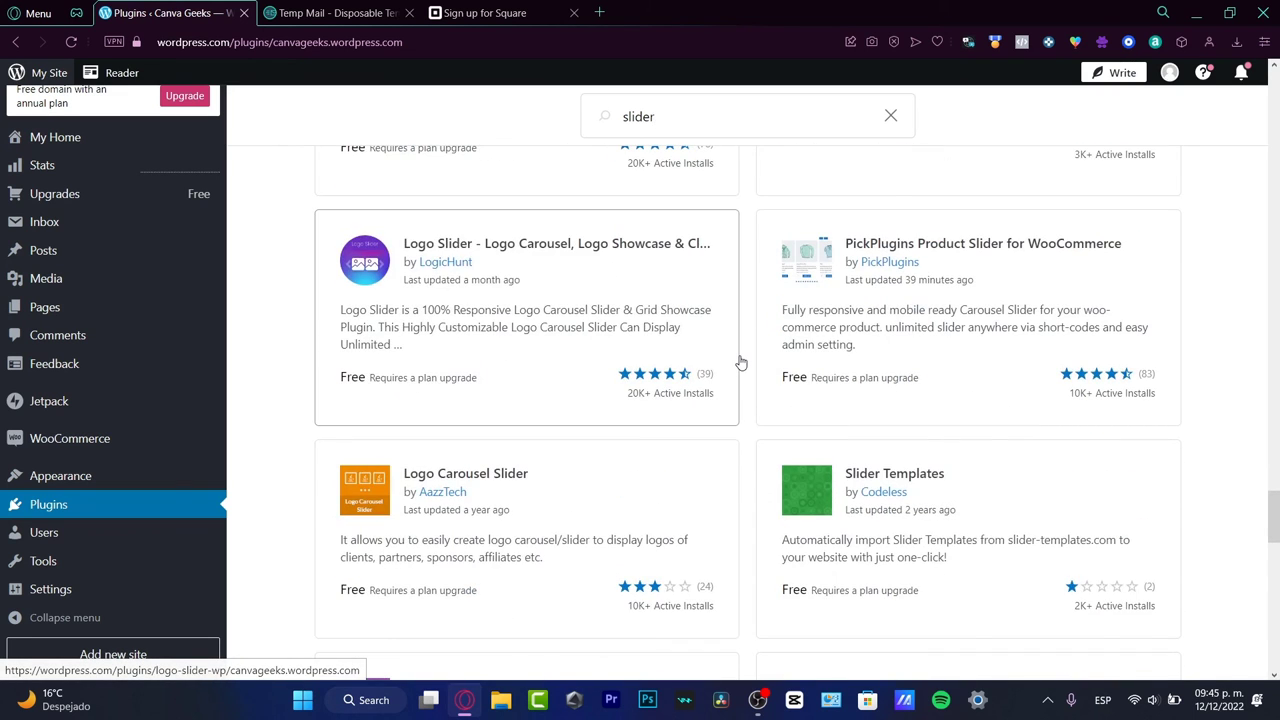
scroll(741, 363, "down", 6)
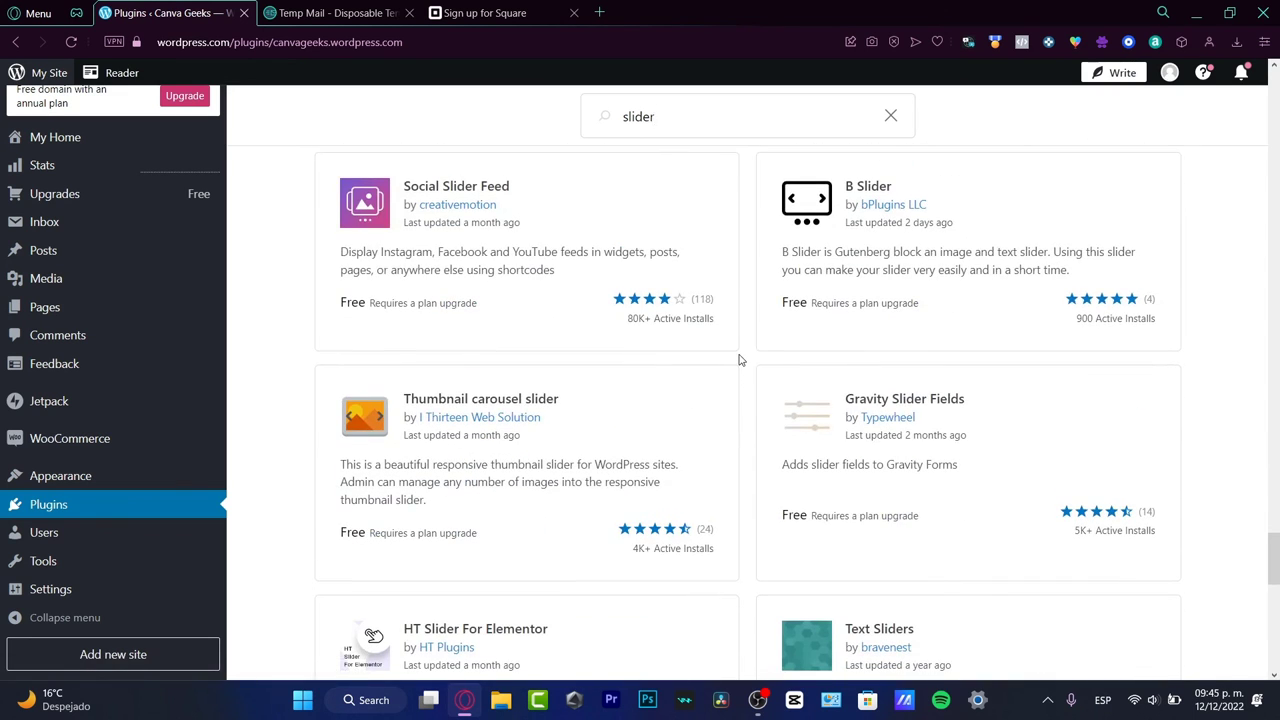
Look through more of the "slider" plugins and open the details of Slider, Gallery, and Carousel by MetaSlider.
scroll(780, 360, "down", 3)
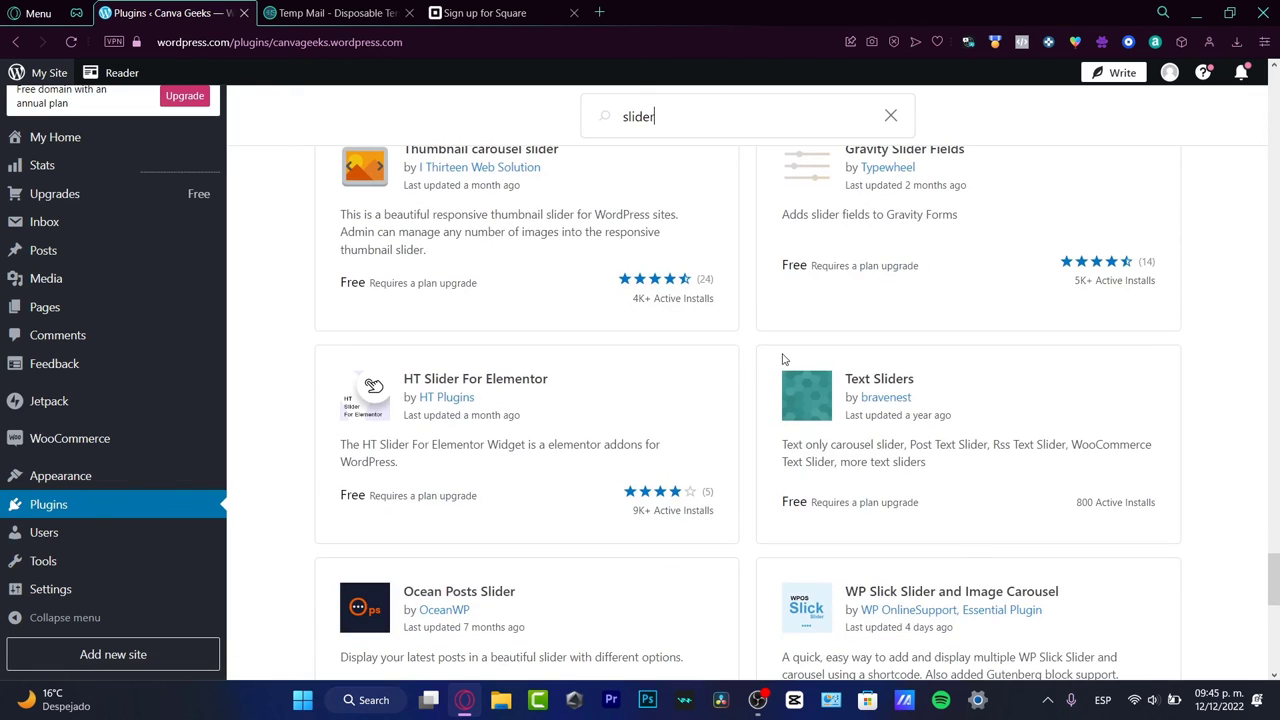
scroll(783, 360, "down", 3)
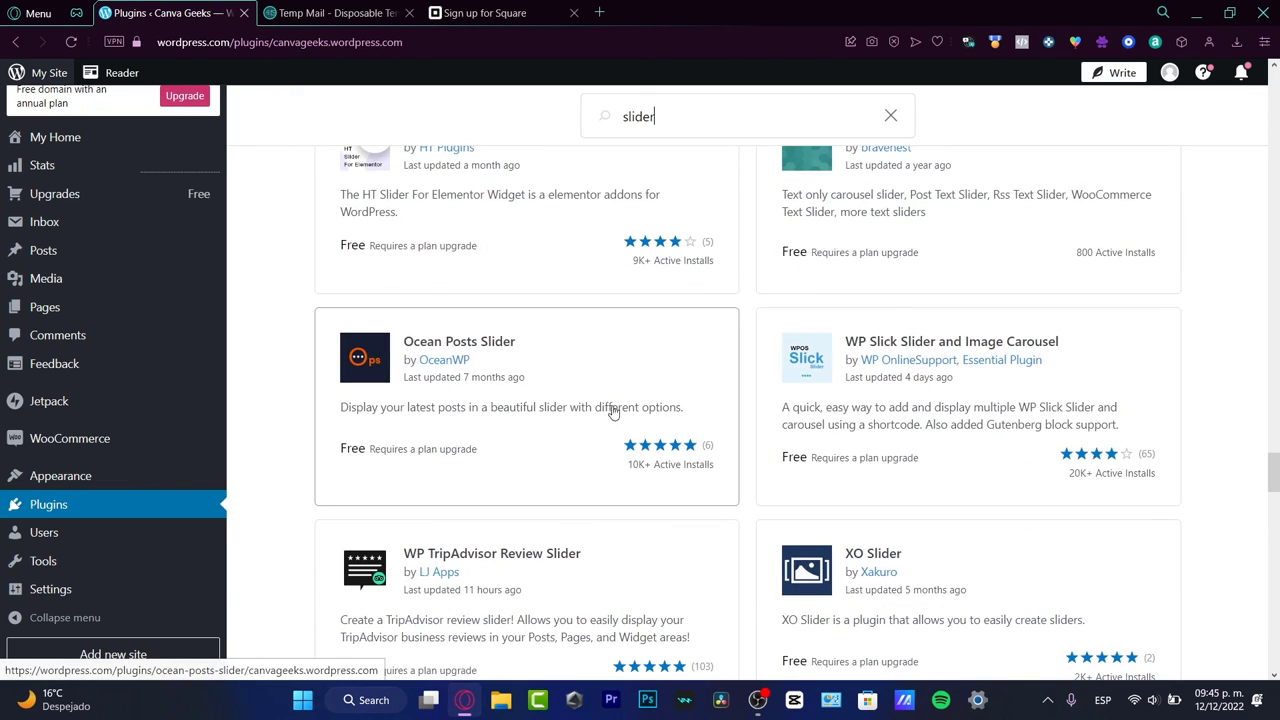
scroll(640, 395, "up", 8)
scroll(656, 386, "up", 5)
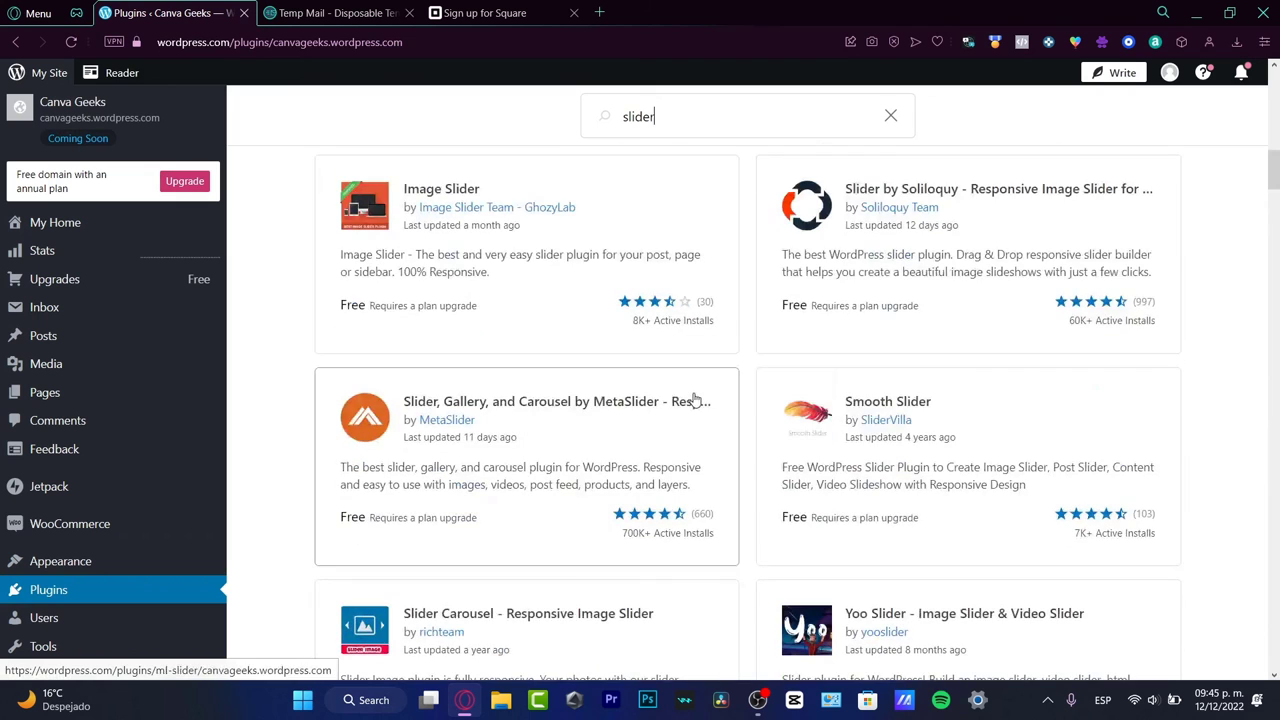
left_click(578, 467)
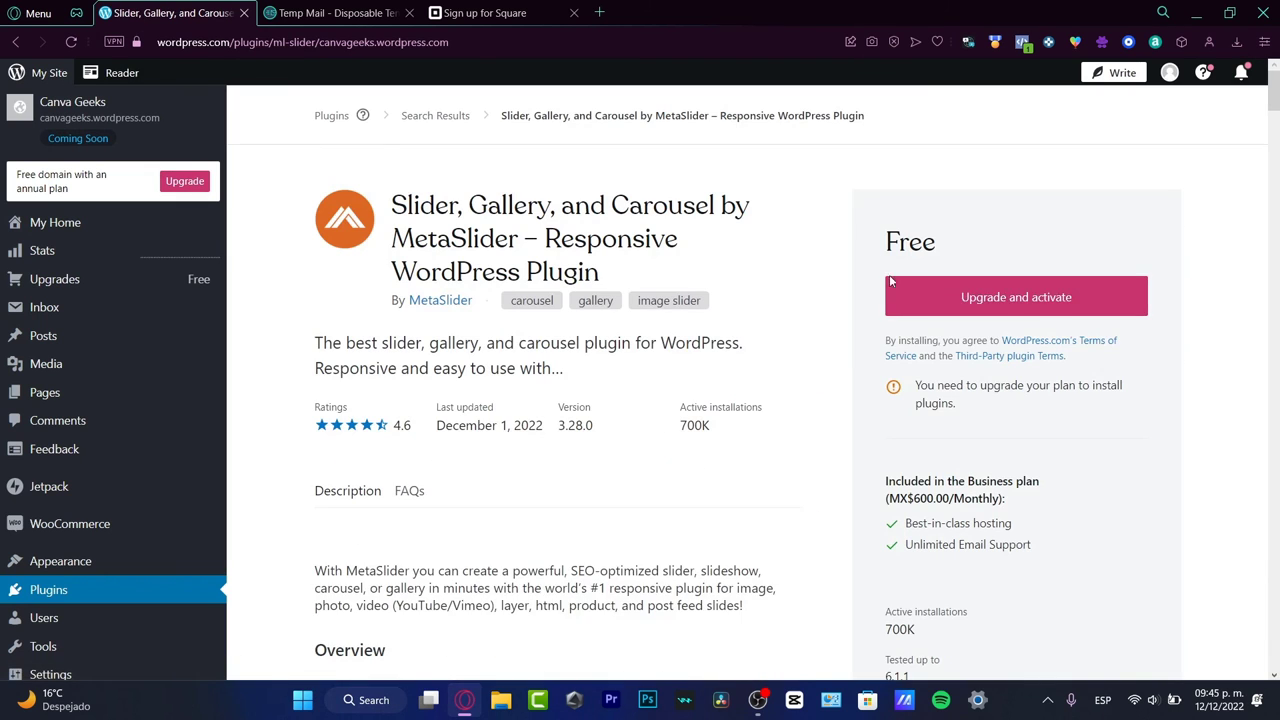
Start the plan upgrade to activate the MetaSlider plugin, continue to checkout, and review the WordPress.com Business order and billing sections.
left_click(1048, 298)
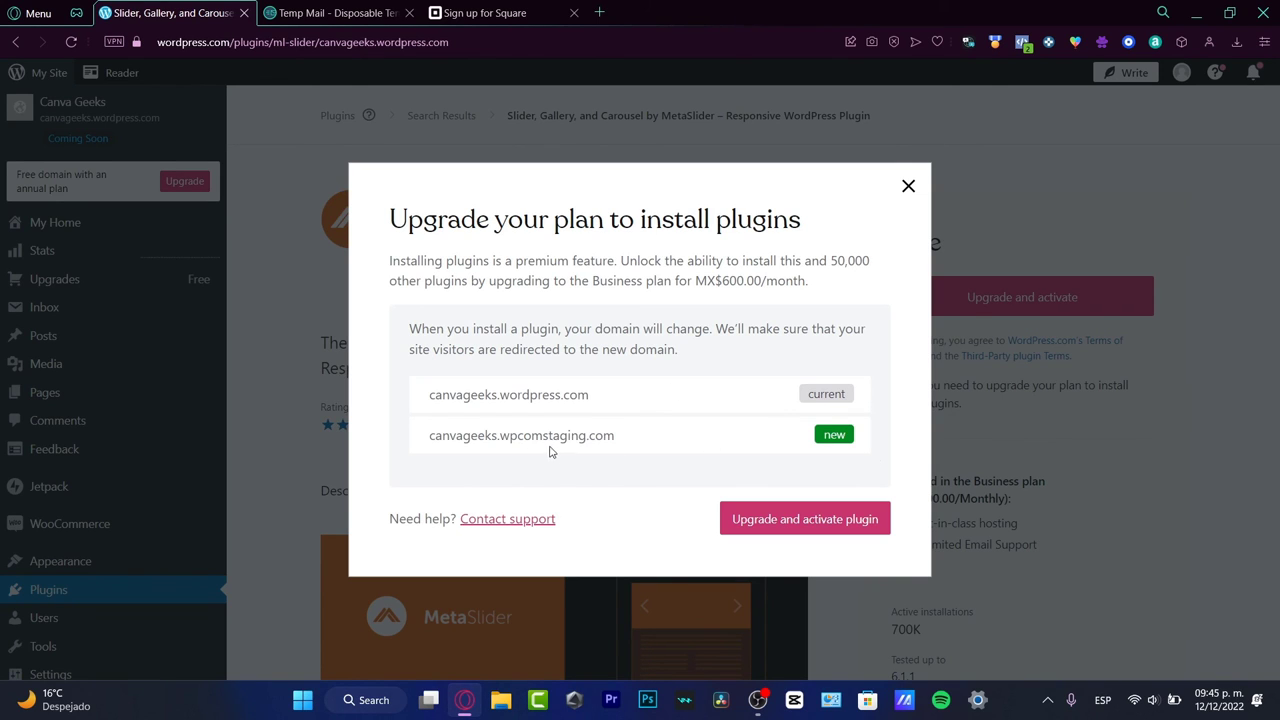
left_click(818, 519)
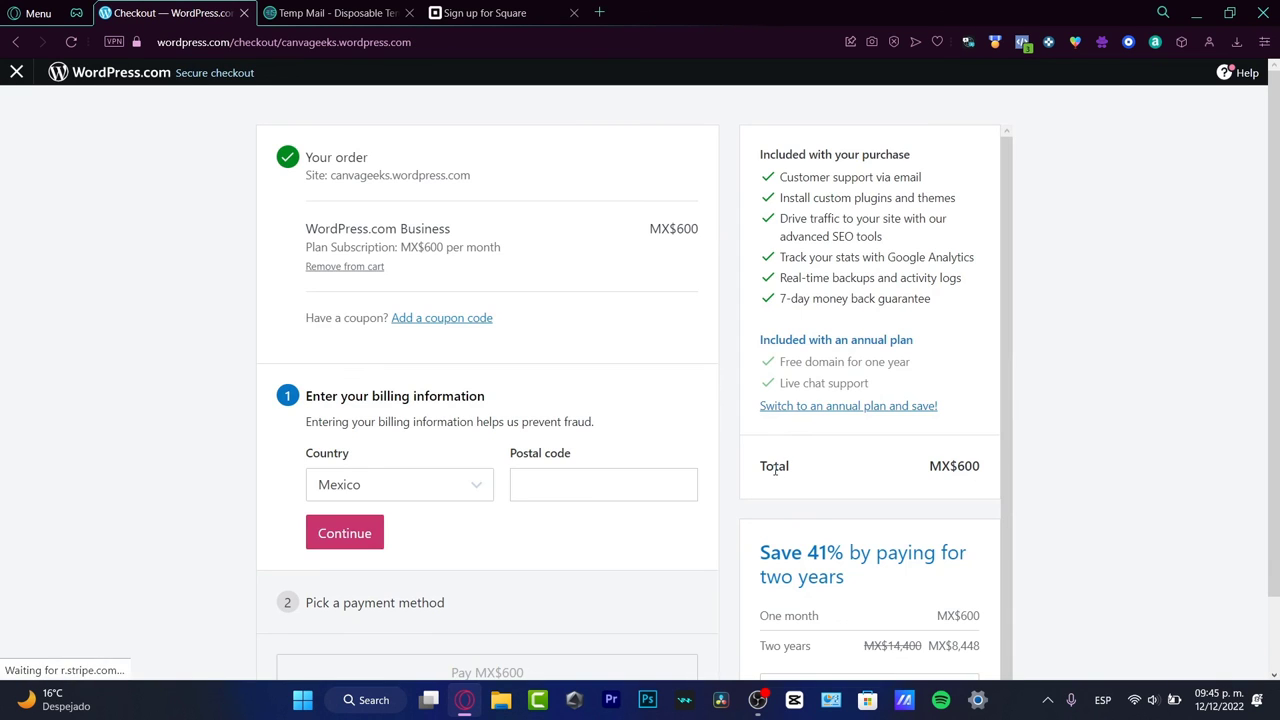
scroll(730, 443, "down", 2)
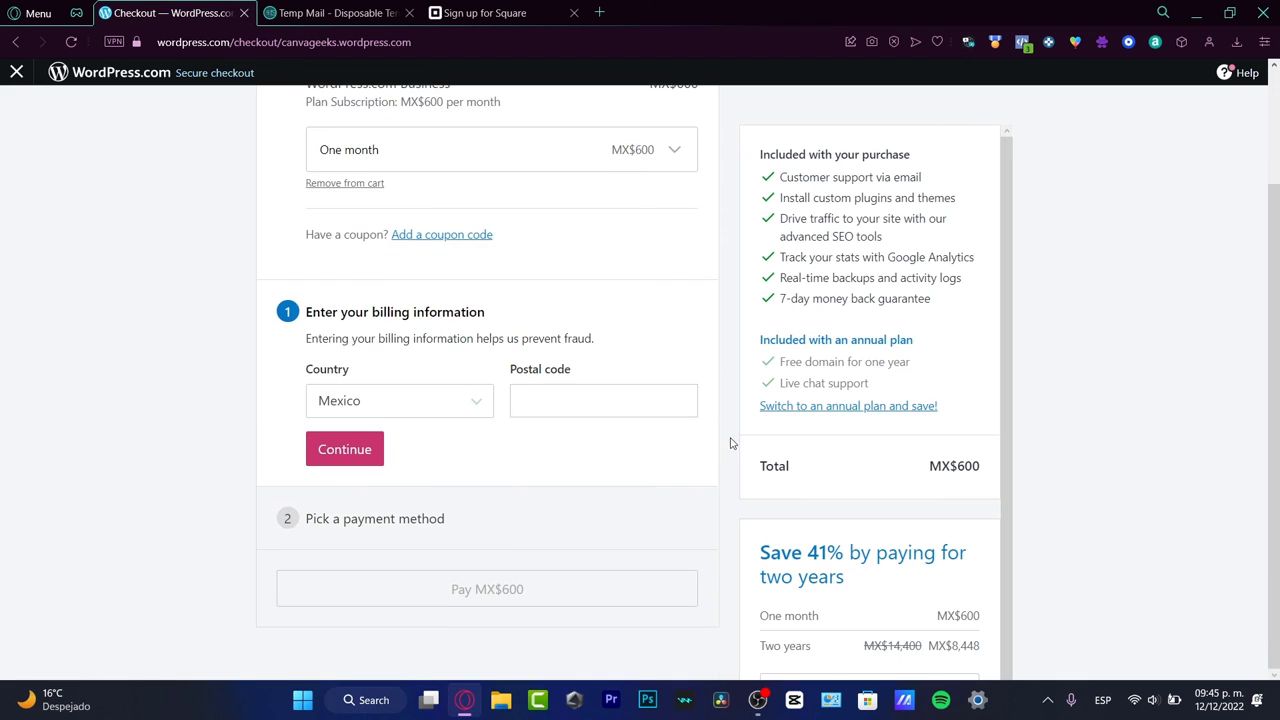
scroll(749, 503, "down", 1)
scroll(700, 470, "up", 2)
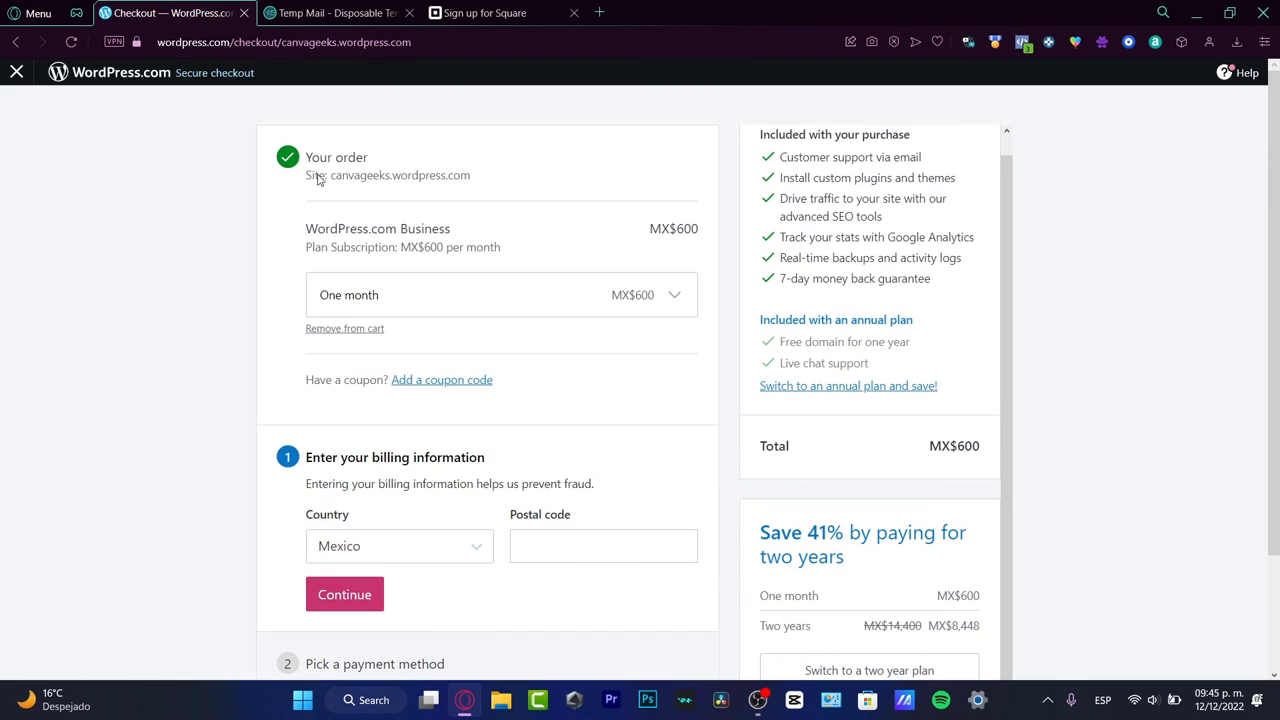
Leave the checkout without paying, keeping the Business plan in the cart, and return to the MetaSlider plugin page.
left_click(16, 72)
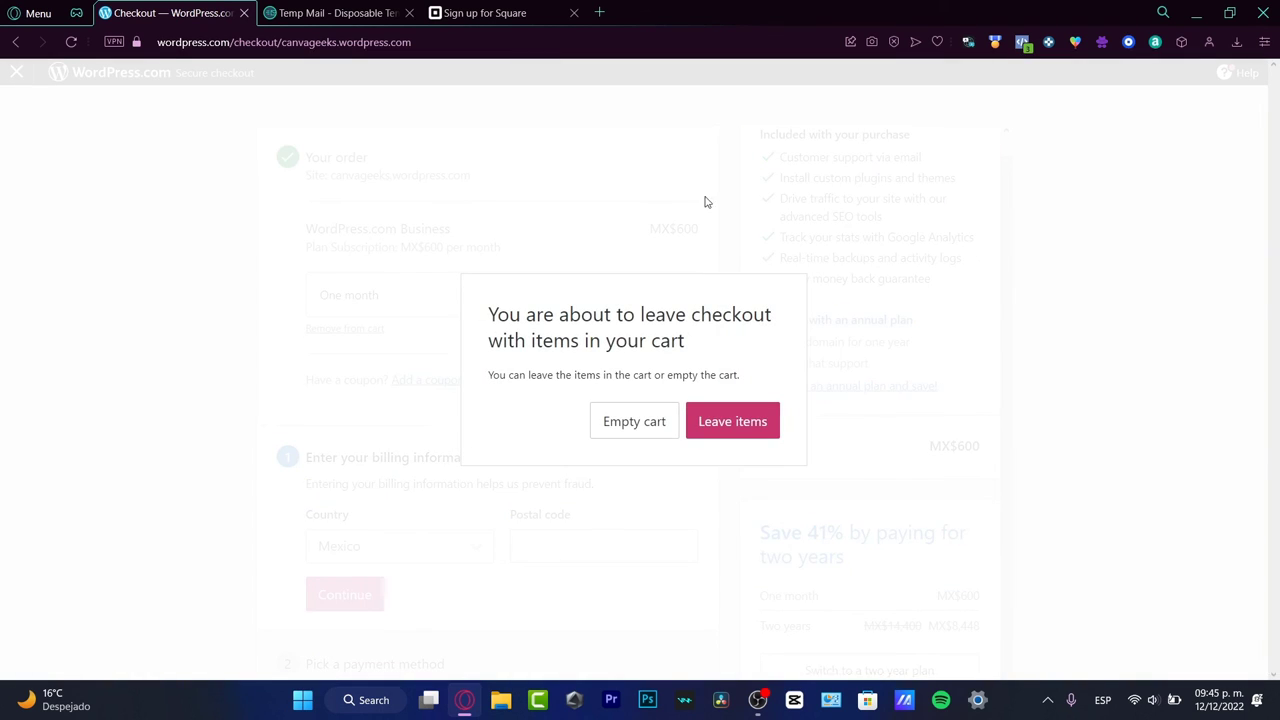
left_click(772, 406)
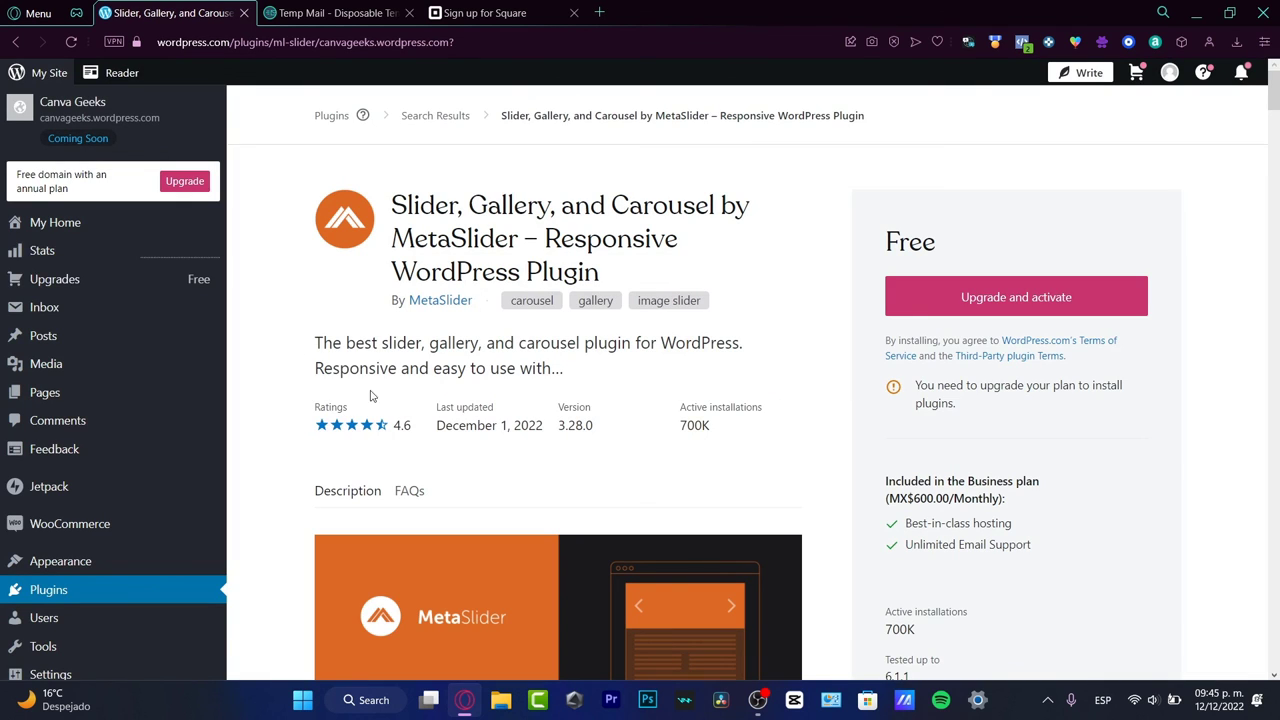
mouse_move(108, 278)
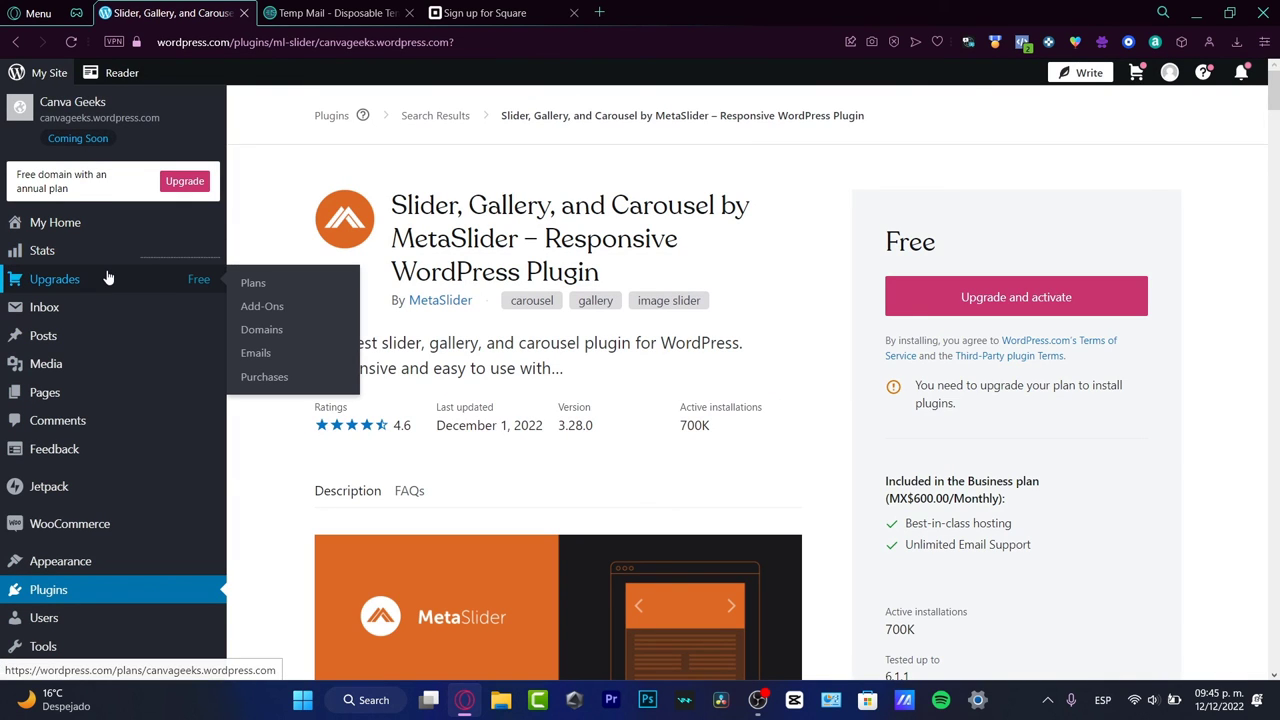